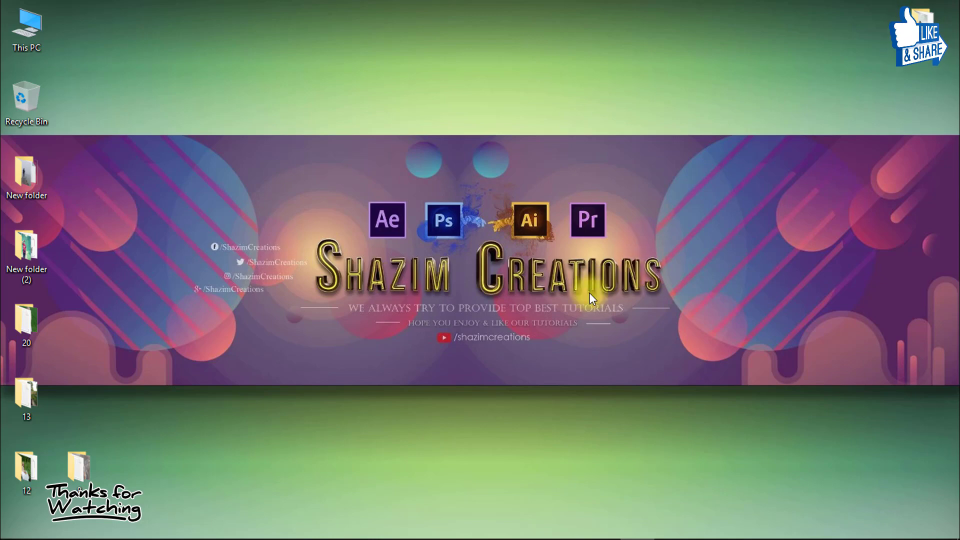
Open green_apple_3_by_anastasiya_landa-d8086xt.jpg from folder 20
click(536, 525)
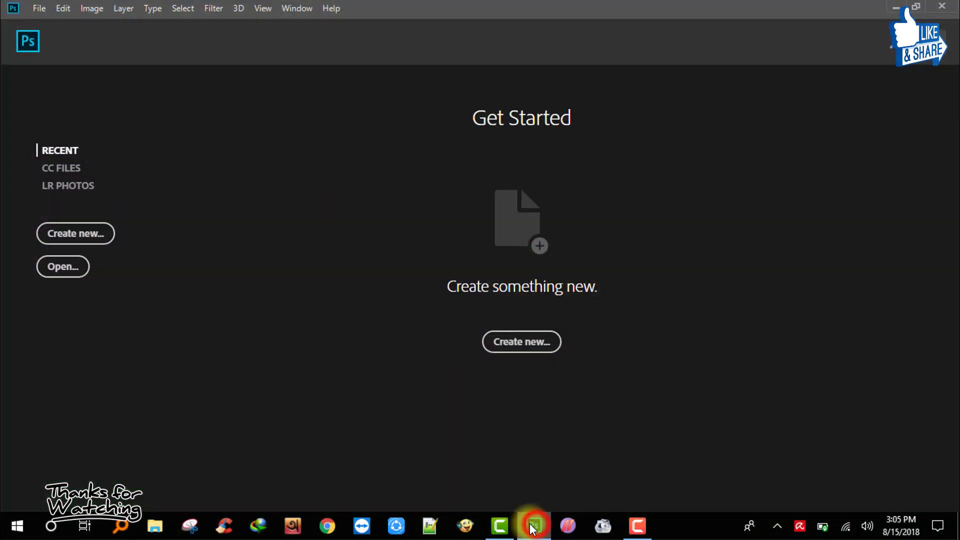
click(39, 8)
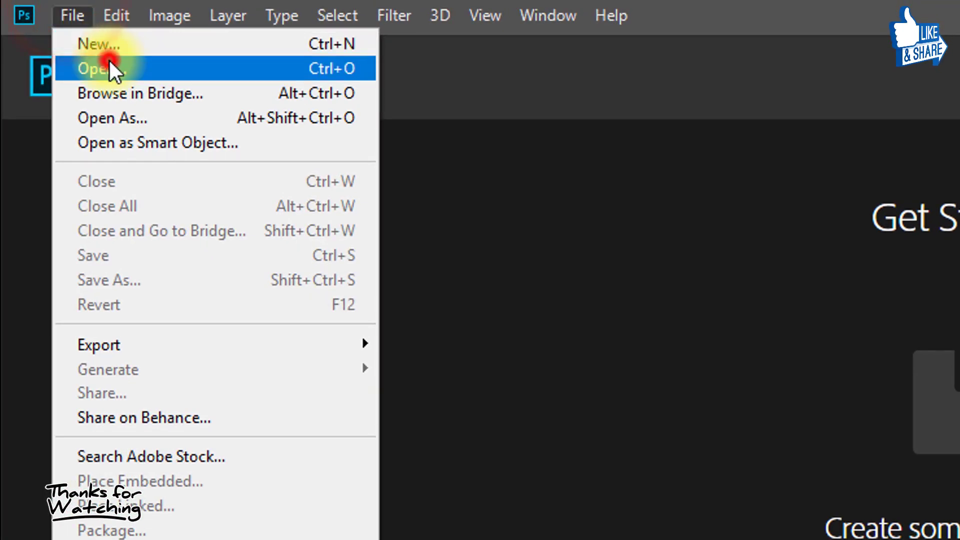
click(61, 34)
double_click(783, 185)
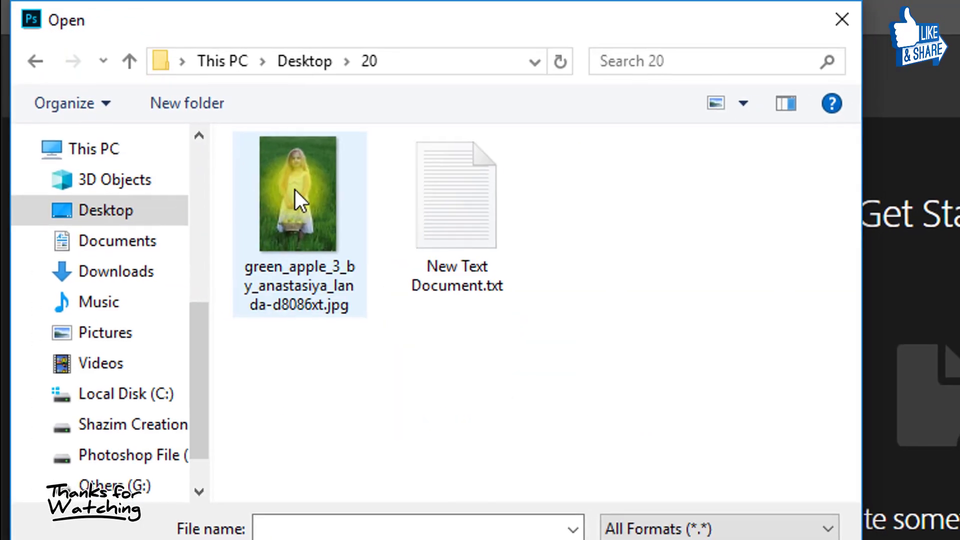
click(259, 167)
click(576, 498)
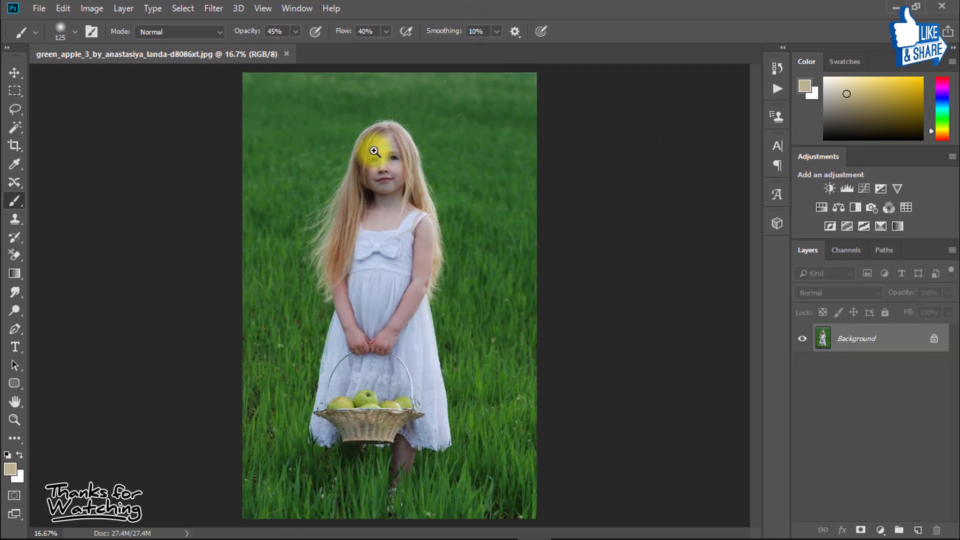
Zoom in on the girl's face and duplicate the Background into Layer 1
drag(374, 151, 429, 168)
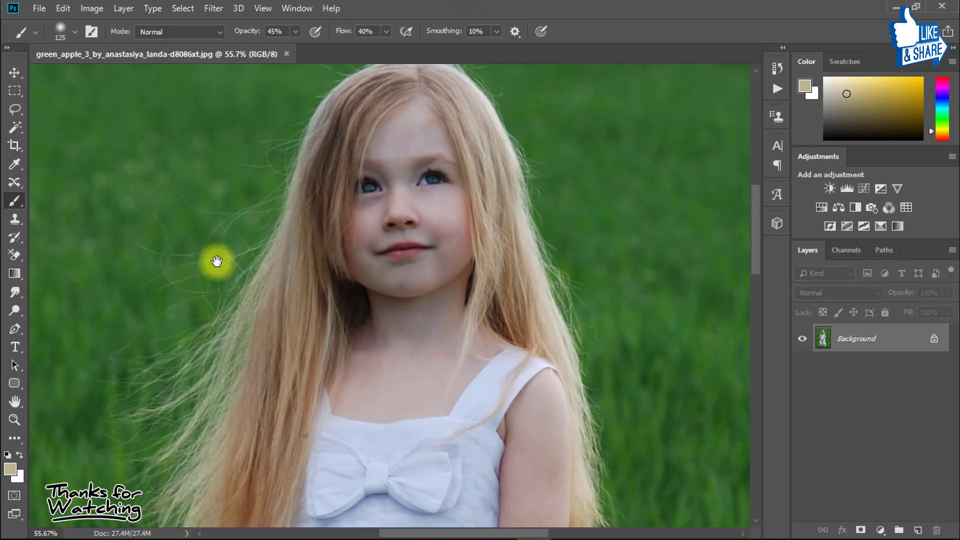
click(852, 341)
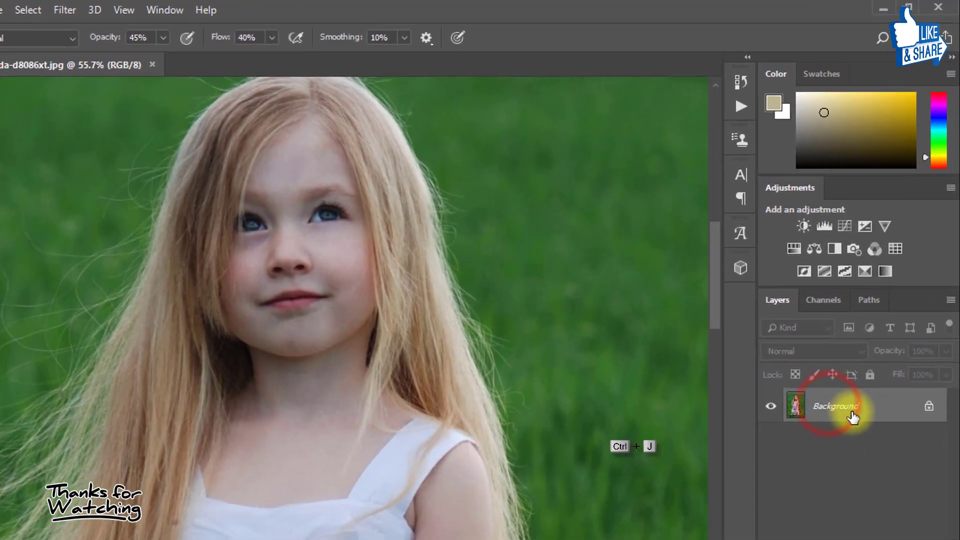
key(ctrl+j)
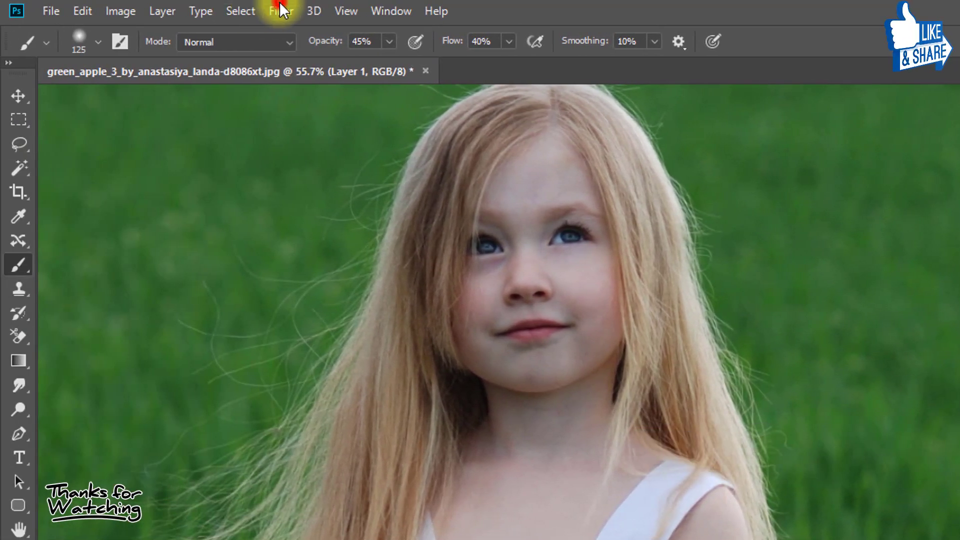
click(230, 11)
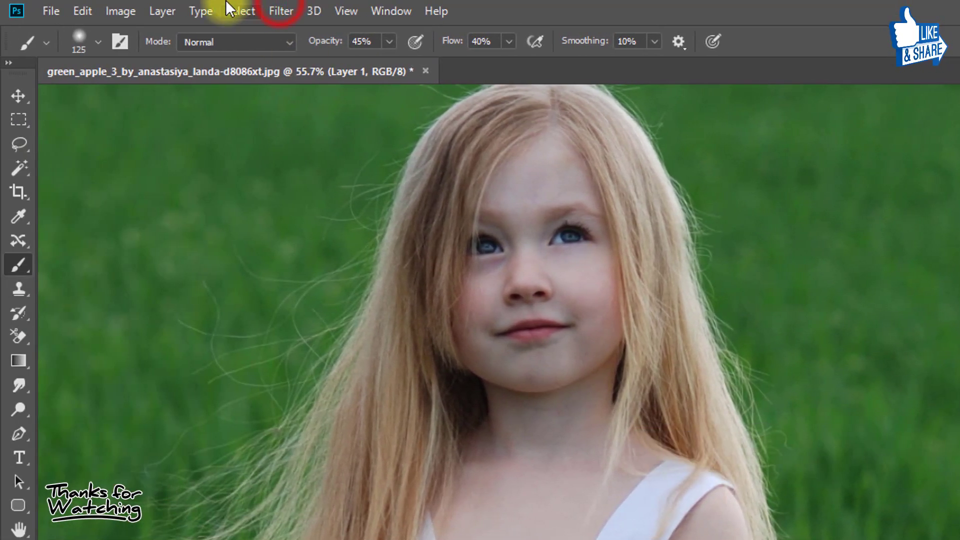
Enter Select and Mask with the mask shown as a red Overlay
click(301, 246)
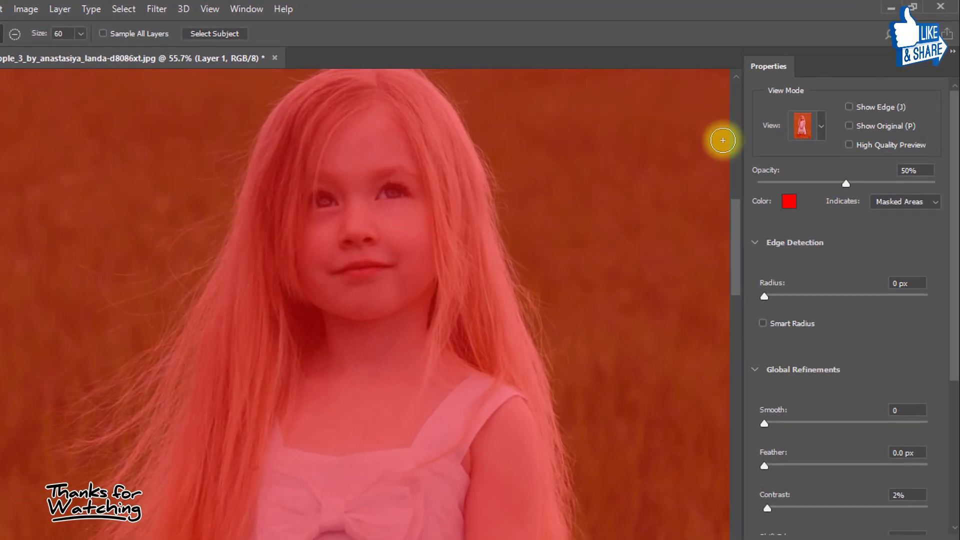
click(804, 129)
click(804, 161)
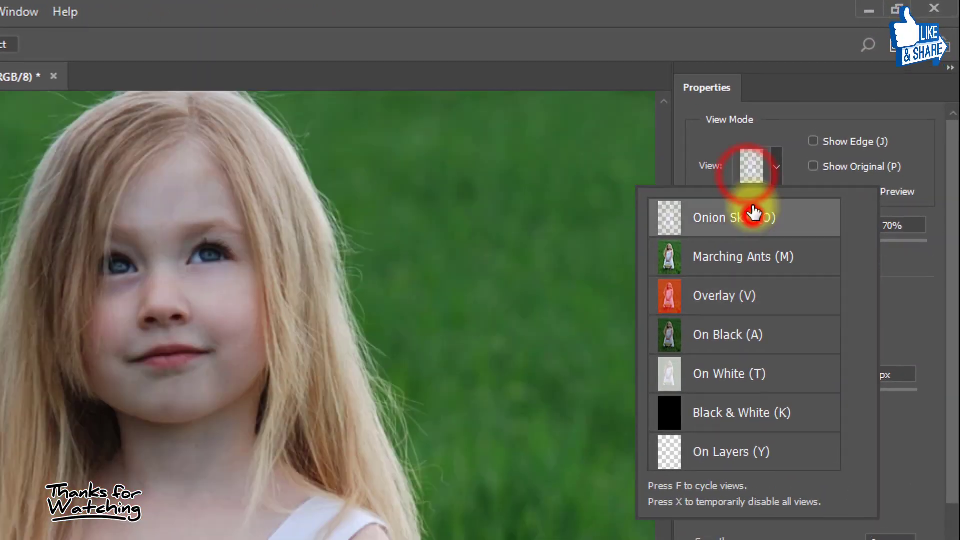
click(755, 166)
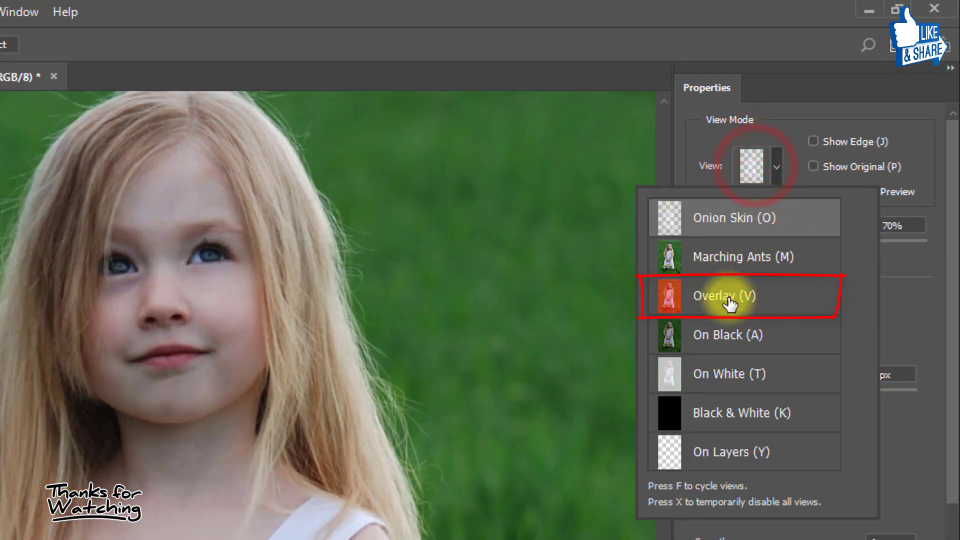
click(710, 299)
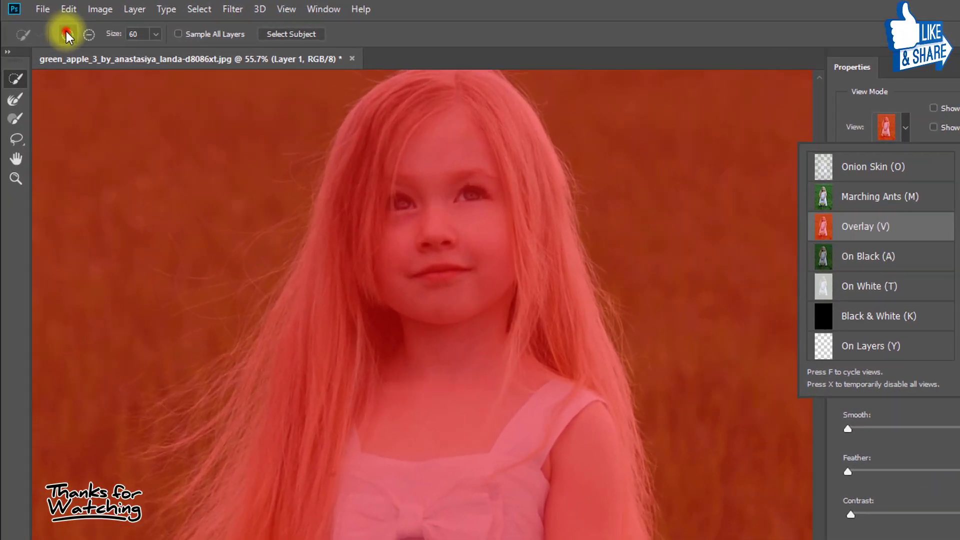
Add the girl's hair and the top of her head to the selection
click(108, 55)
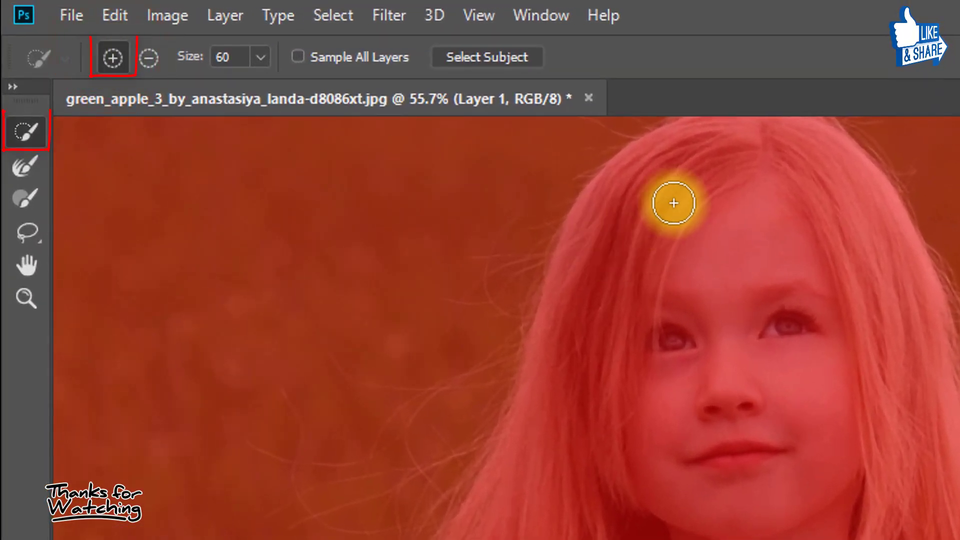
mouse_move(659, 172)
mouse_down()
mouse_move(564, 297)
mouse_move(186, 407)
mouse_up()
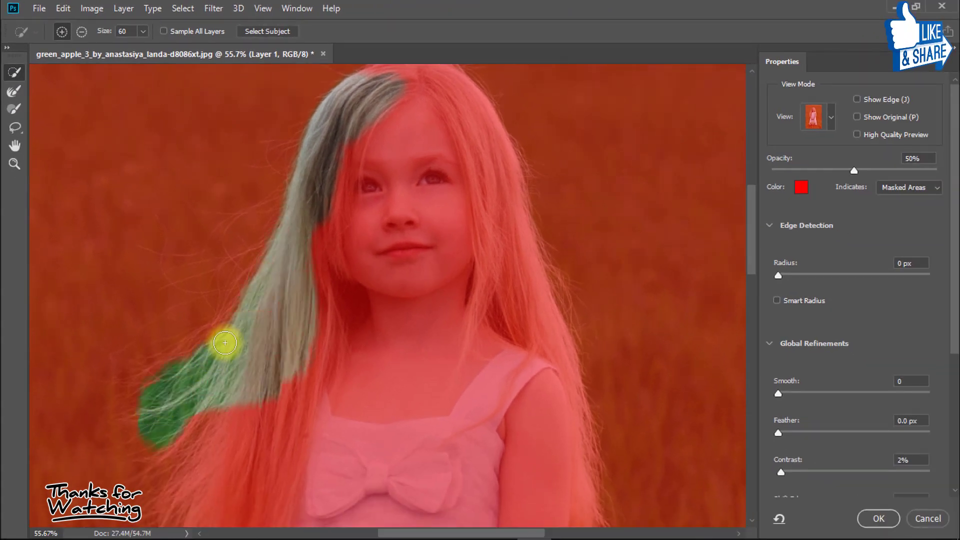
mouse_move(225, 343)
mouse_down()
mouse_move(307, 269)
mouse_move(275, 471)
mouse_move(247, 348)
mouse_up()
scroll(281, 311, down, 3)
scroll(247, 348, up, 3)
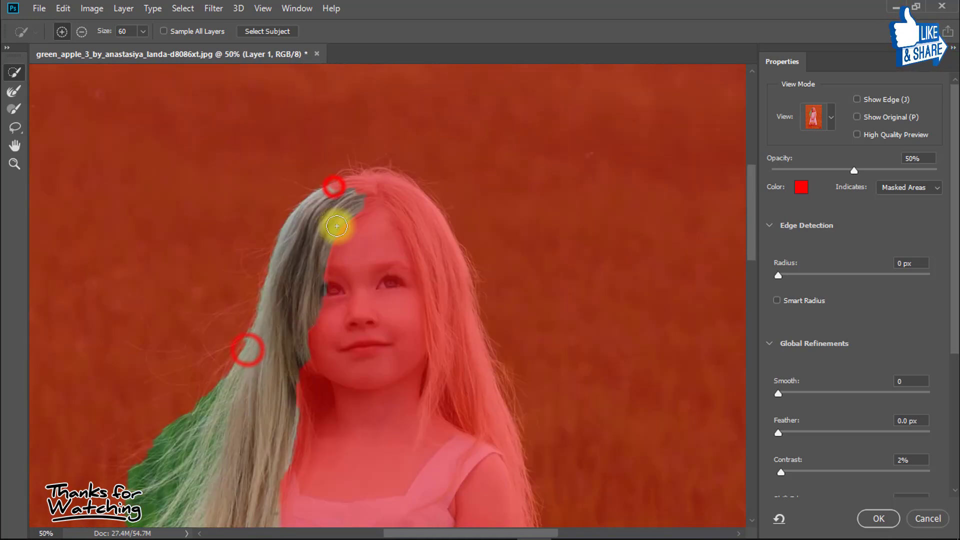
mouse_move(333, 183)
mouse_down()
mouse_move(422, 213)
mouse_move(482, 401)
mouse_up()
scroll(482, 400, down, 5)
Add the face, arm, lower dress, lace edge, leg and basket bottom to the selection
mouse_move(396, 208)
mouse_down()
mouse_move(435, 306)
mouse_move(377, 396)
mouse_move(339, 216)
mouse_up()
drag(357, 279, 373, 395)
drag(298, 354, 298, 236)
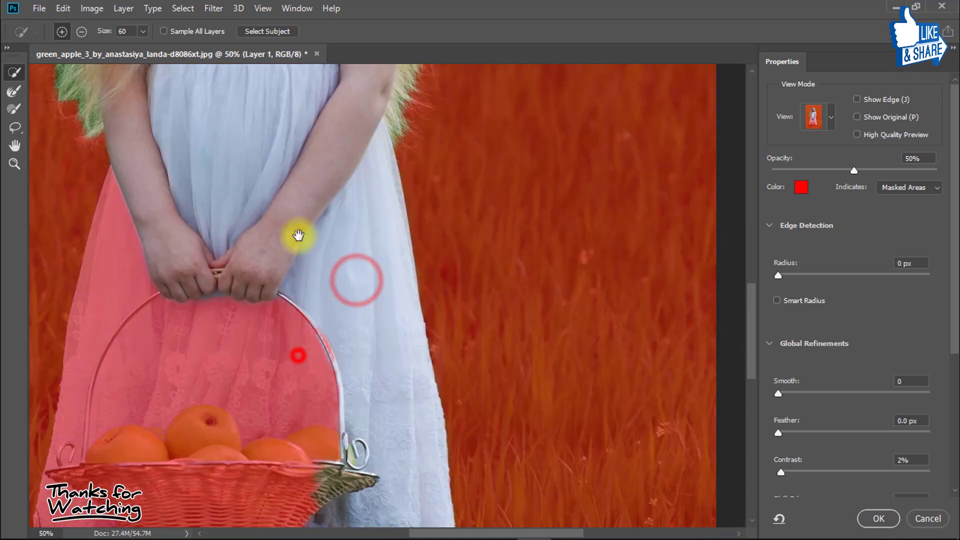
drag(147, 176, 131, 283)
mouse_move(133, 462)
mouse_down()
mouse_move(197, 230)
mouse_move(168, 298)
mouse_up()
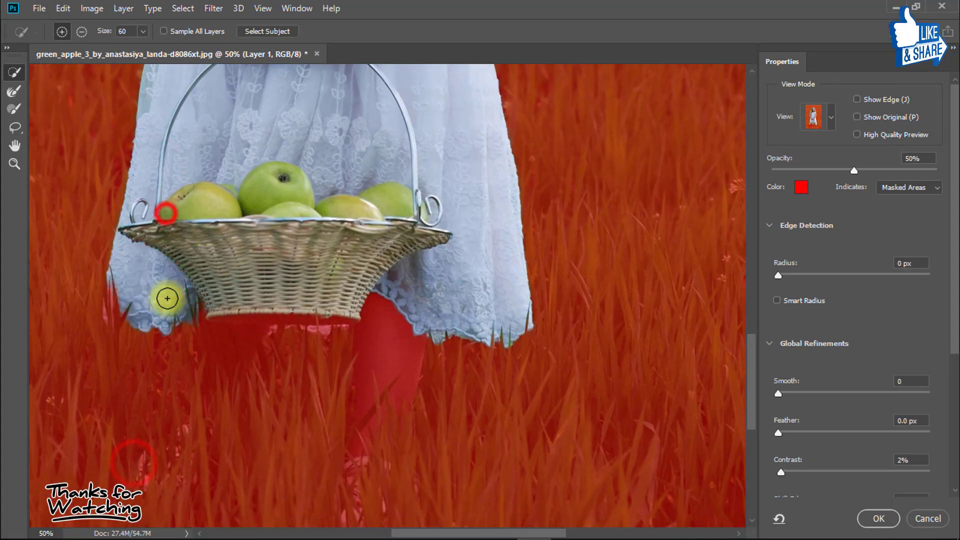
mouse_move(411, 320)
mouse_down()
mouse_move(366, 371)
mouse_move(369, 409)
mouse_up()
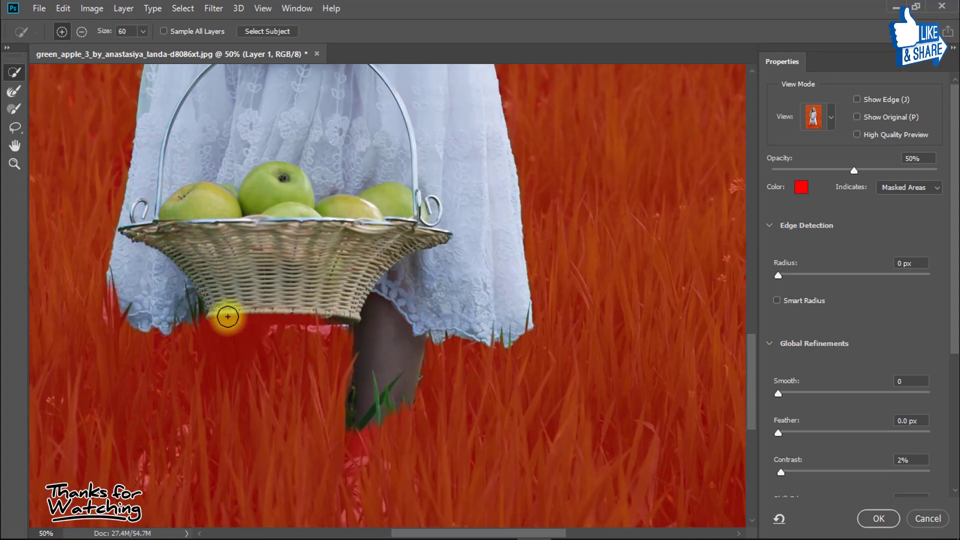
drag(228, 317, 317, 318)
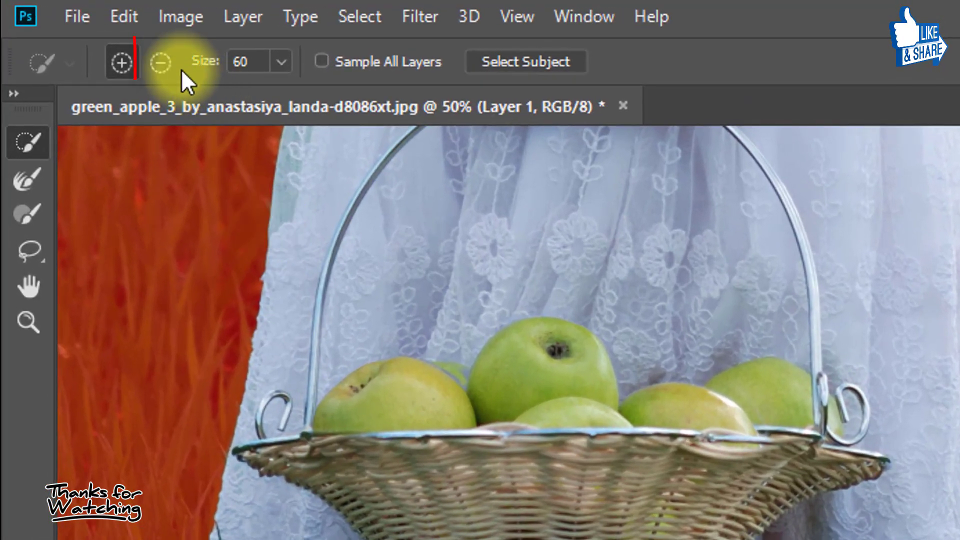
Subtract the stray grass below the dress and beneath the leg from the selection
click(81, 31)
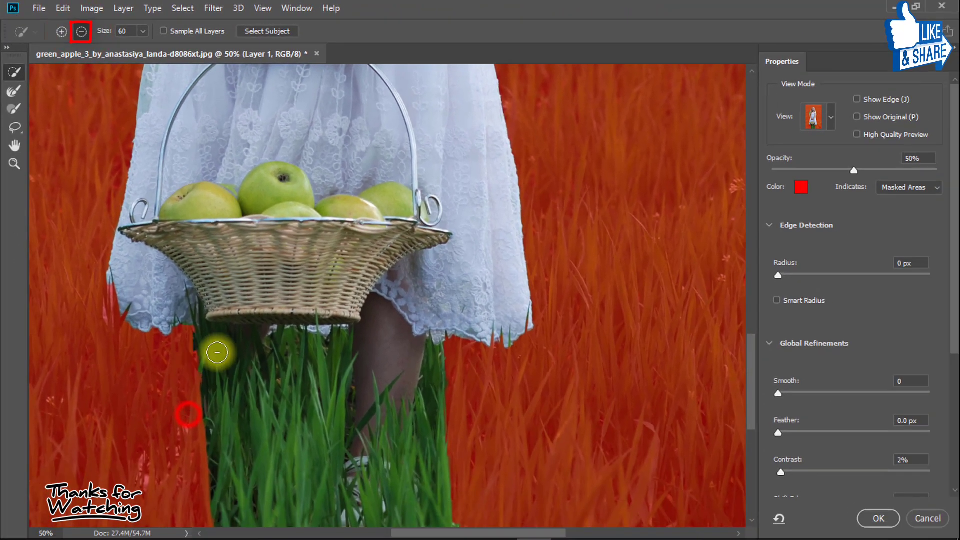
mouse_move(214, 350)
mouse_down()
mouse_move(312, 353)
mouse_move(300, 438)
mouse_up()
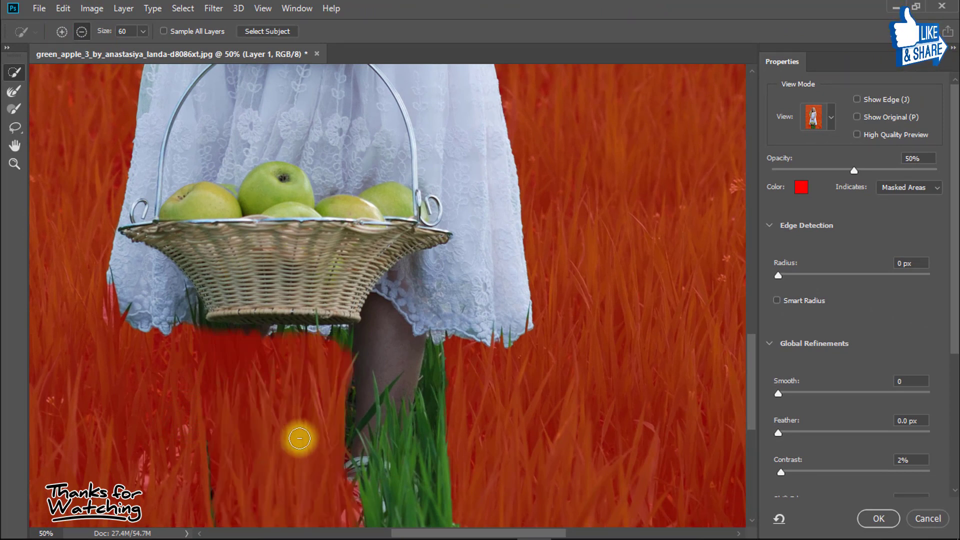
drag(419, 414, 433, 398)
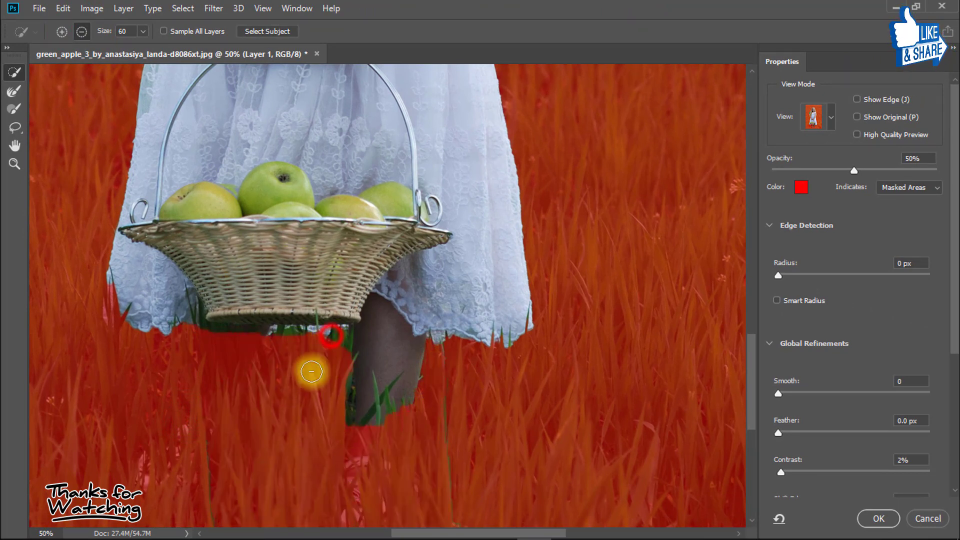
drag(507, 131, 465, 475)
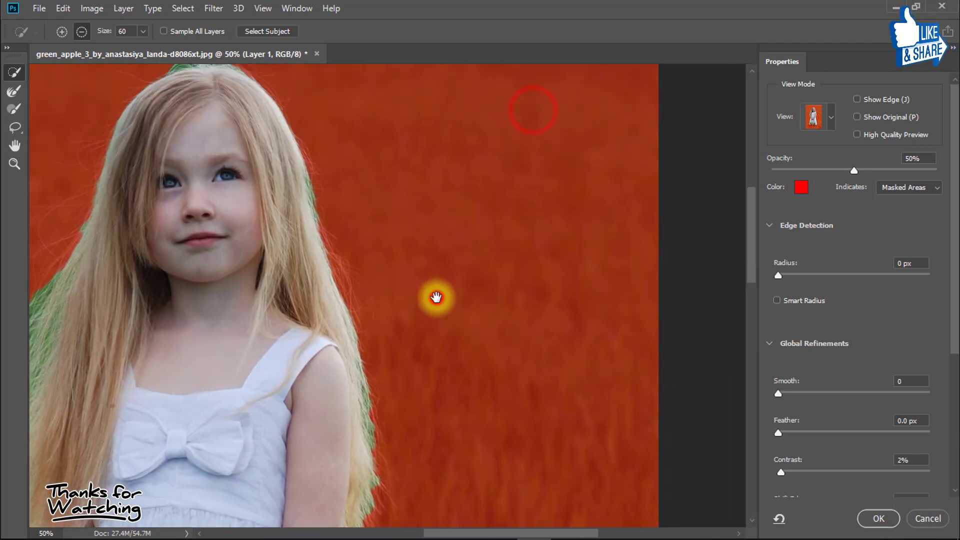
drag(436, 298, 542, 379)
drag(550, 279, 553, 268)
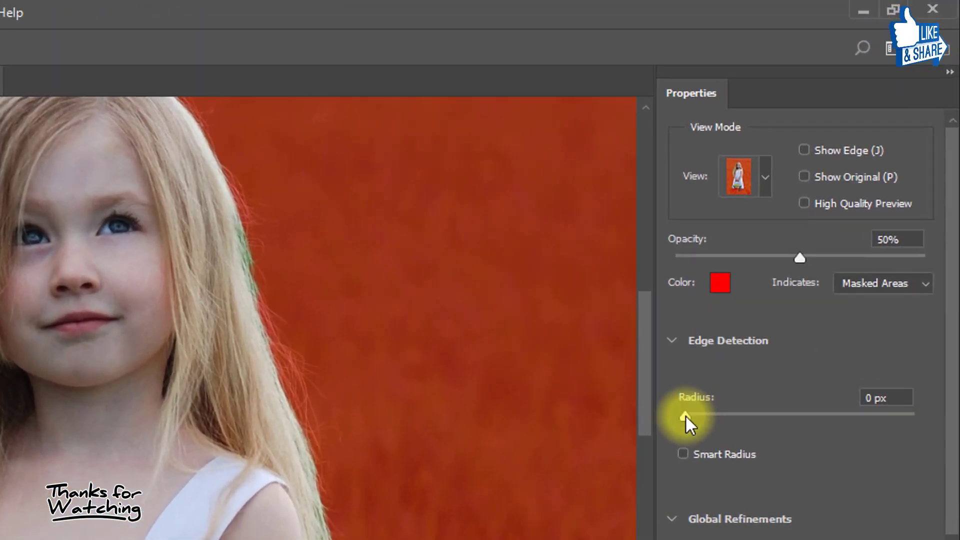
Set the edge detection radius to 8 and use a size-70 Refine Edge Brush
drag(700, 412, 732, 415)
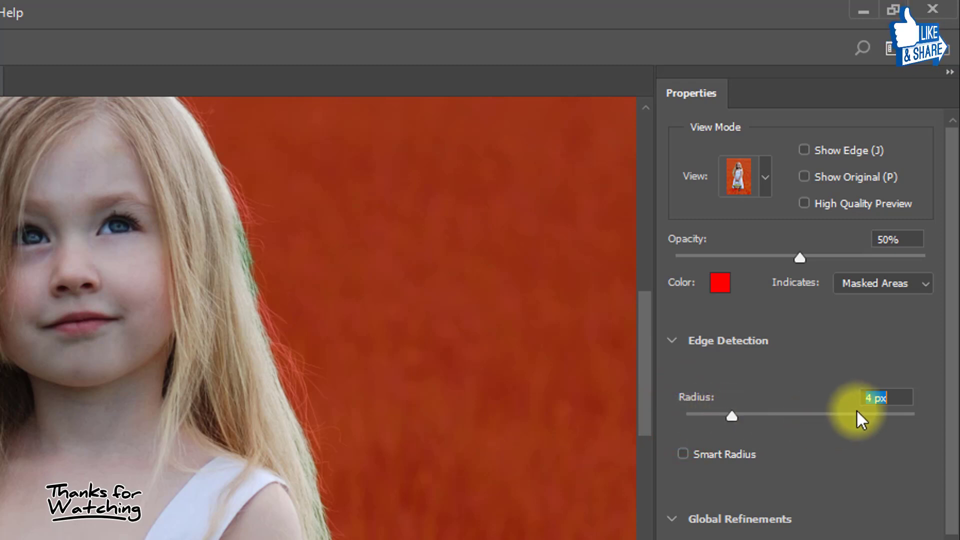
click(872, 397)
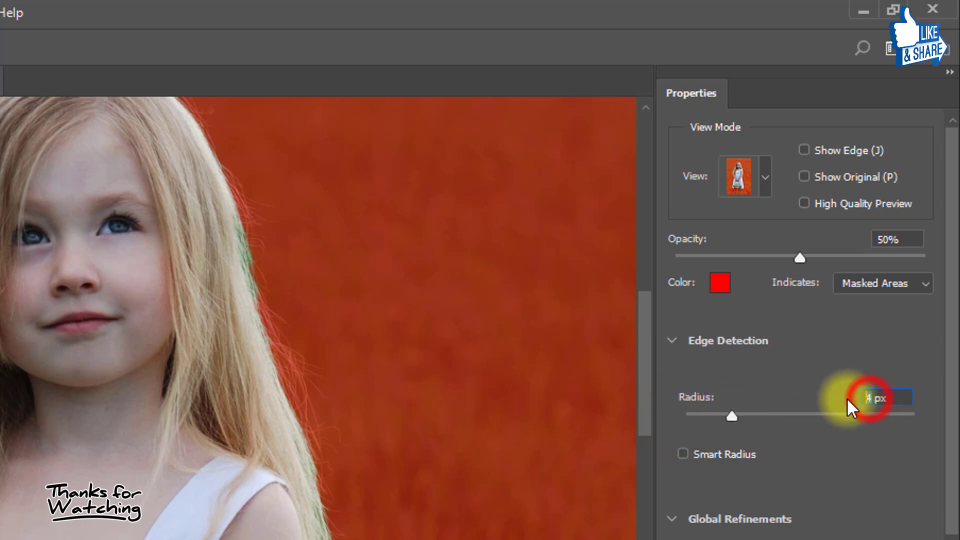
text(8)
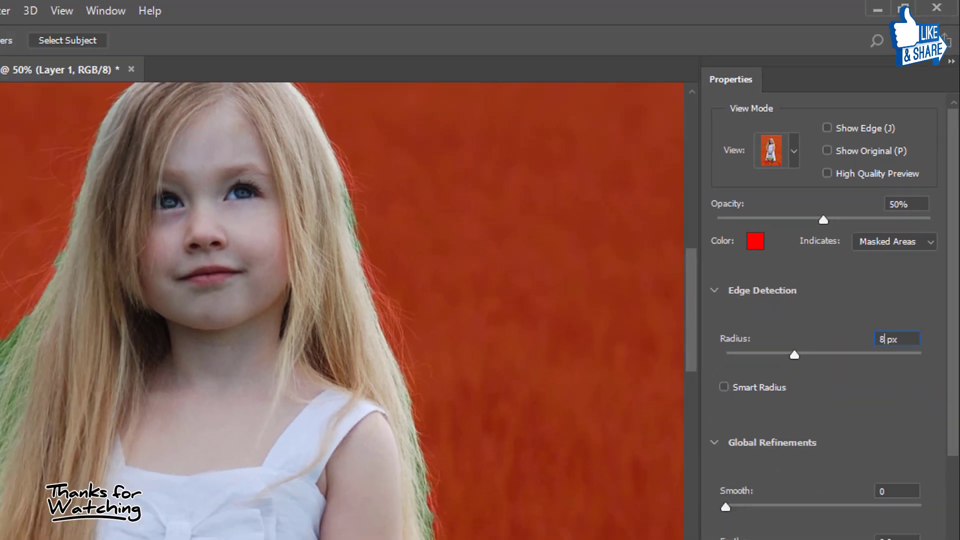
click(22, 155)
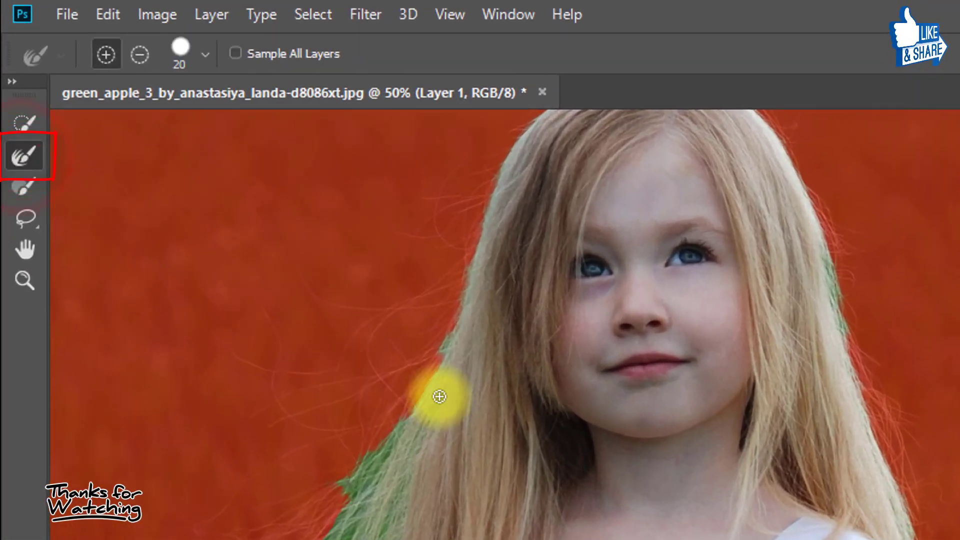
key(bracketright)
key(bracketright)
key(bracketright)
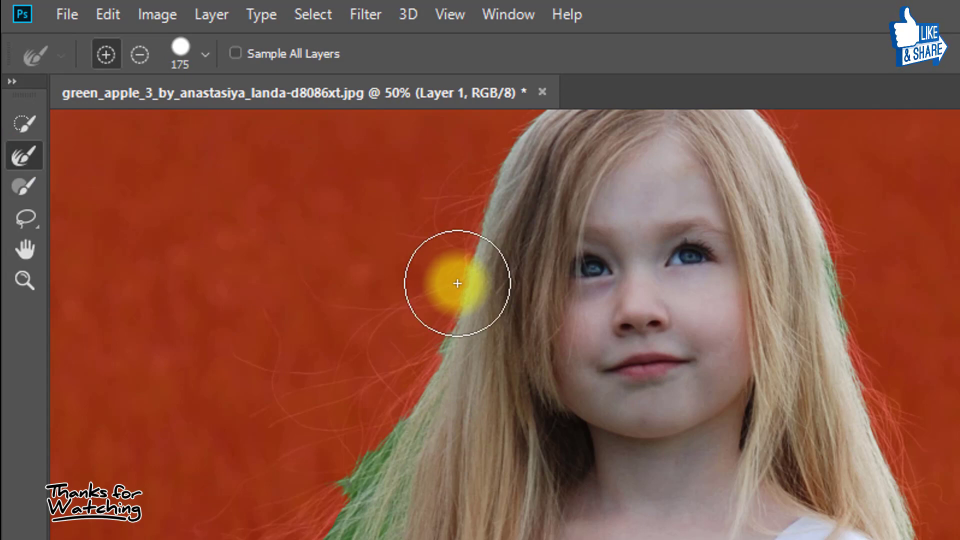
key(bracketleft)
key(bracketleft)
key(bracketleft)
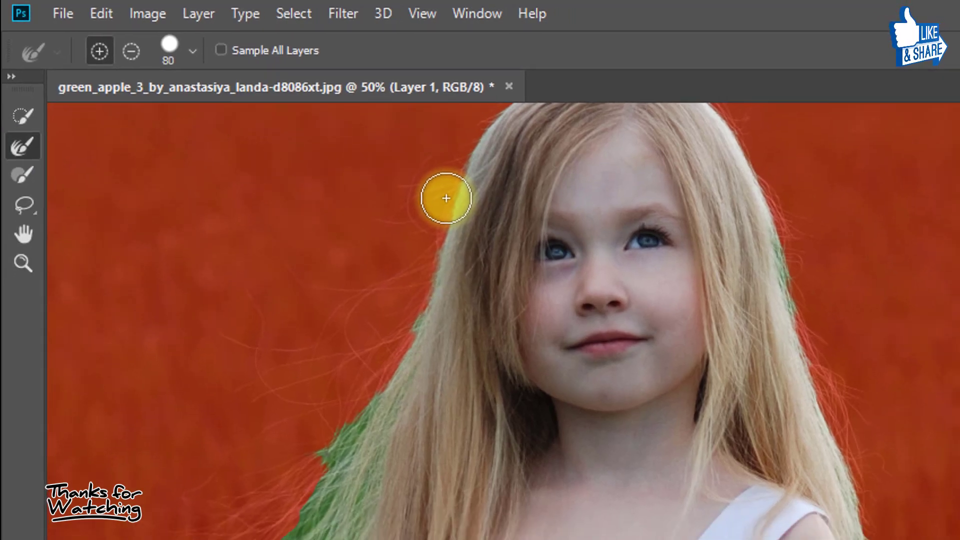
Refine the hair strands along the top of the head and the right edge
scroll(350, 238, up, 1)
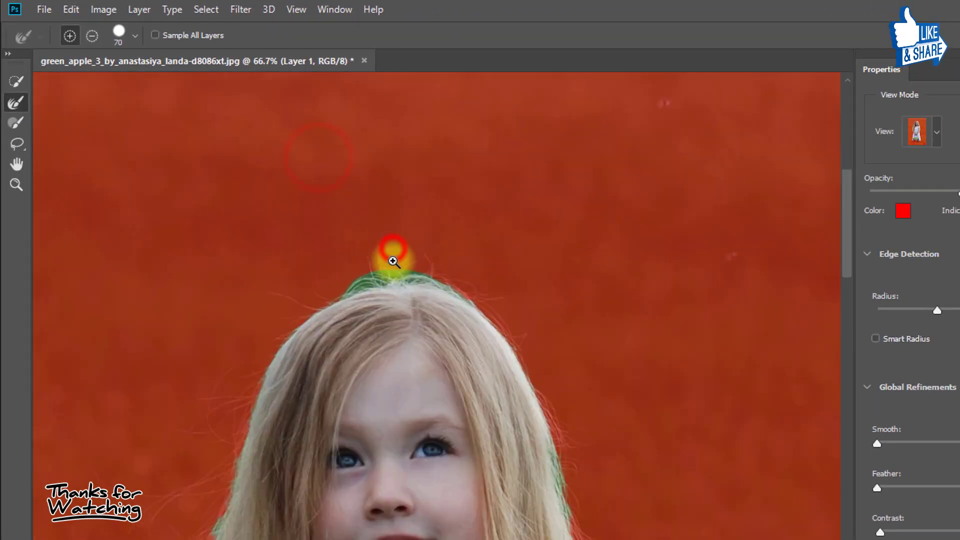
scroll(394, 278, up, 1)
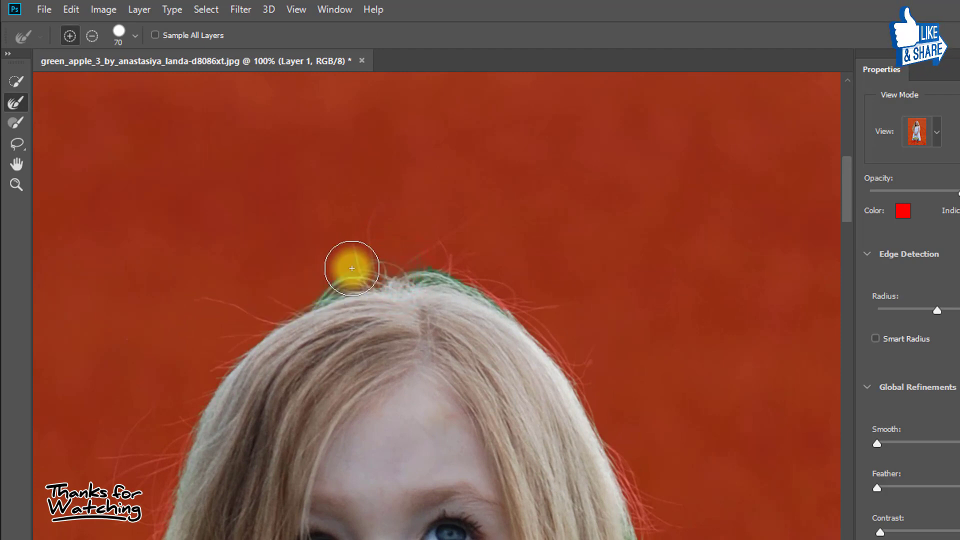
mouse_move(246, 327)
mouse_down()
mouse_move(314, 248)
mouse_move(450, 270)
mouse_move(489, 285)
mouse_move(554, 337)
mouse_move(479, 297)
mouse_up()
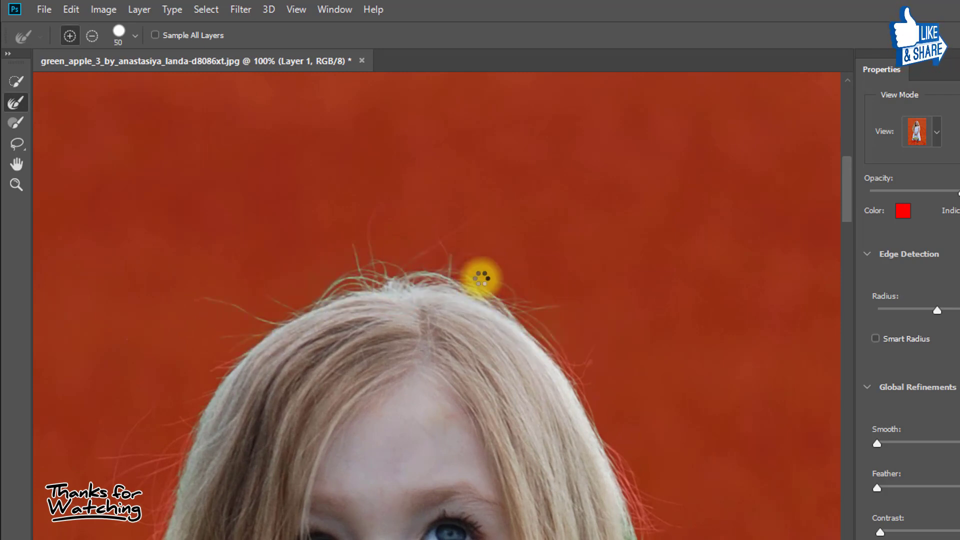
scroll(515, 281, down, 3)
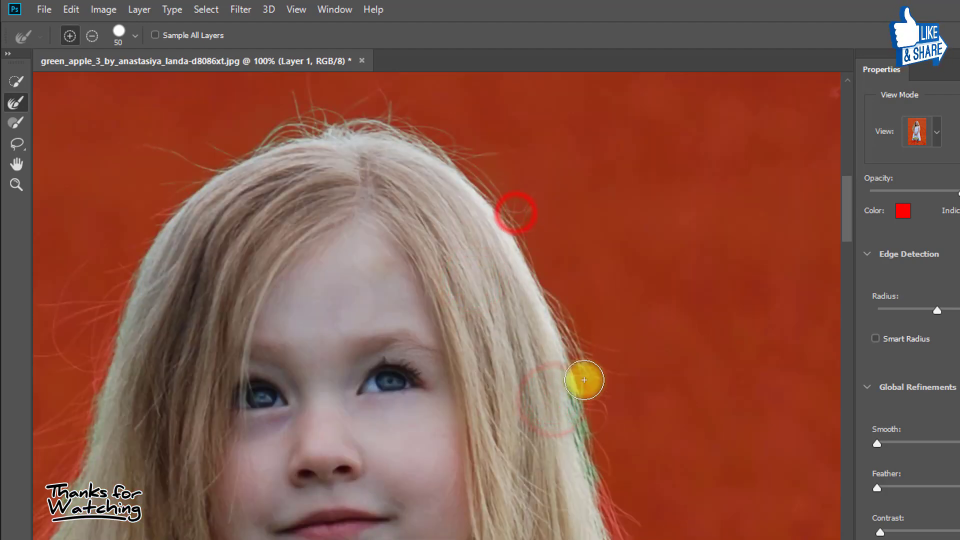
drag(596, 472, 475, 339)
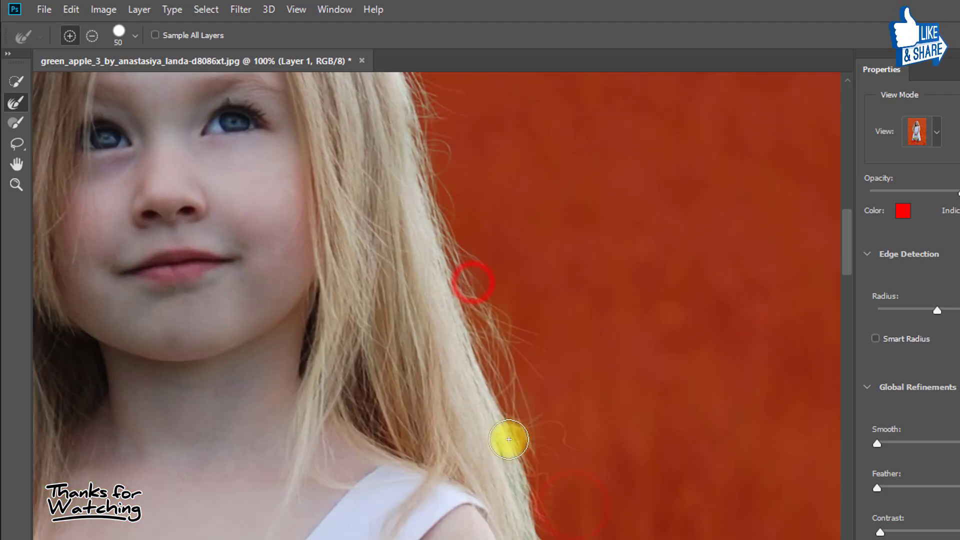
scroll(551, 349, down, 5)
scroll(594, 255, down, 4)
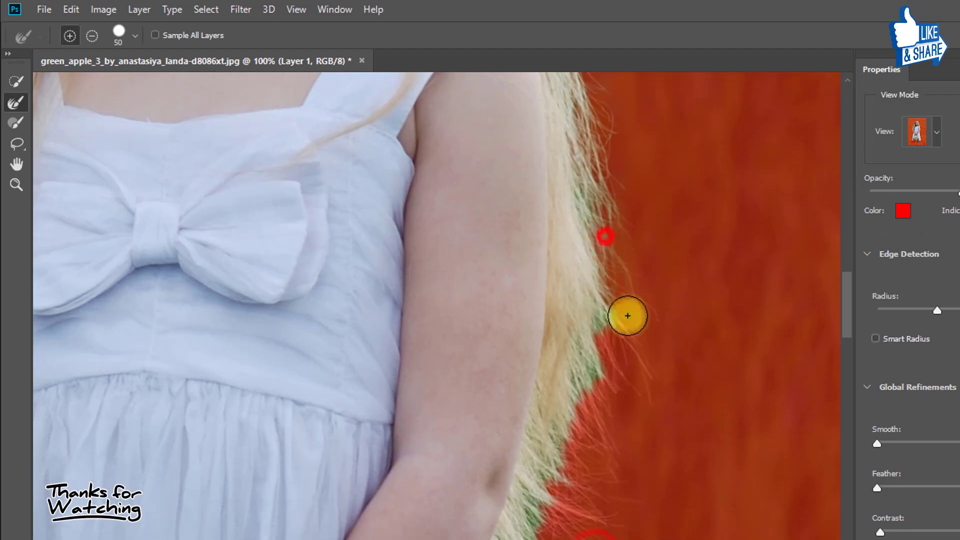
drag(627, 315, 604, 369)
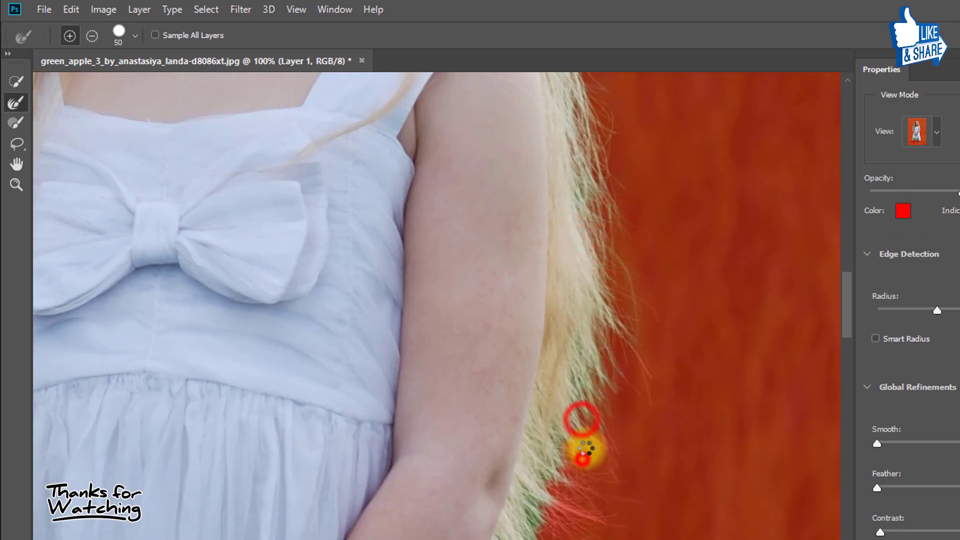
drag(582, 413, 604, 403)
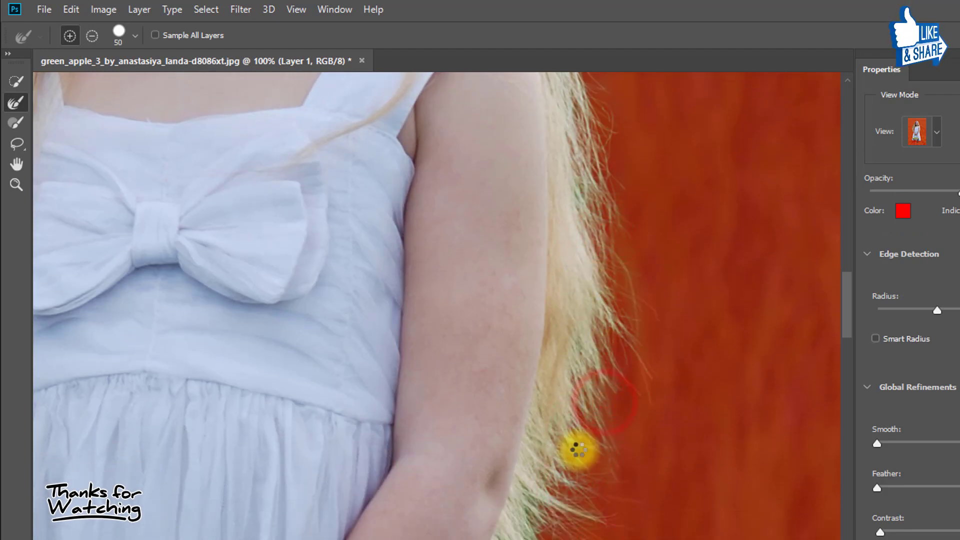
Refine the left hair edge so its fine strands are kept
drag(545, 487, 596, 269)
click(596, 336)
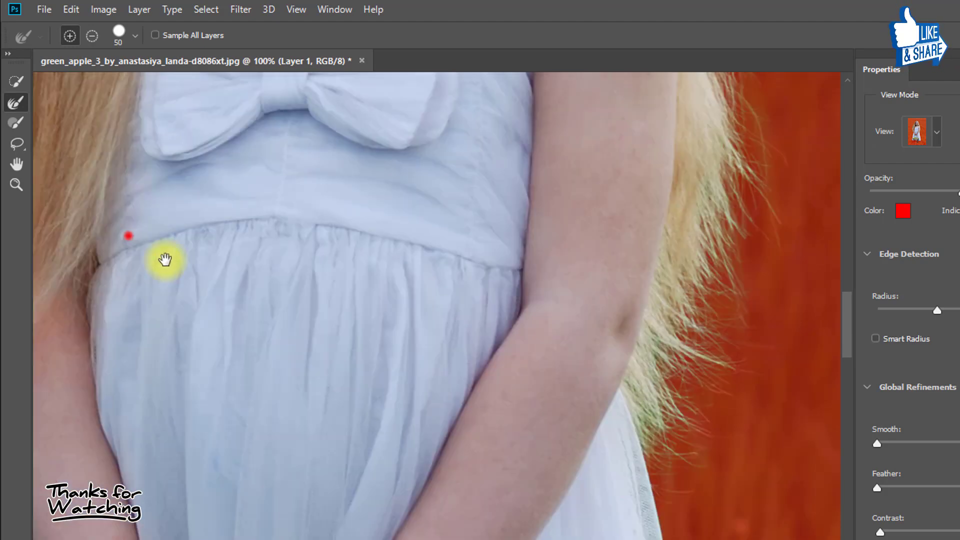
drag(129, 232, 311, 294)
drag(343, 172, 320, 350)
drag(433, 125, 466, 176)
scroll(359, 184, down, 3)
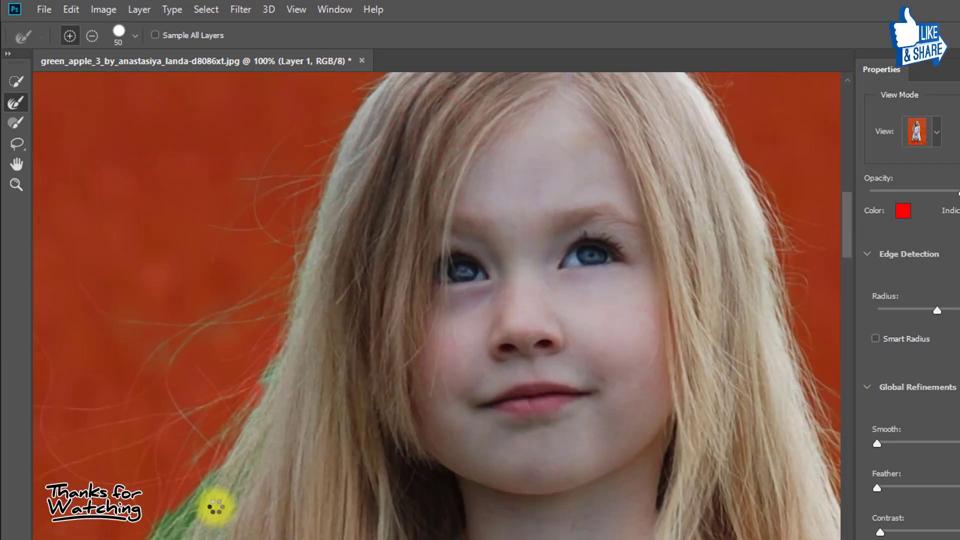
mouse_move(204, 500)
mouse_down()
mouse_move(318, 289)
mouse_move(249, 311)
mouse_move(255, 360)
mouse_move(135, 455)
mouse_up()
scroll(265, 423, down, 6)
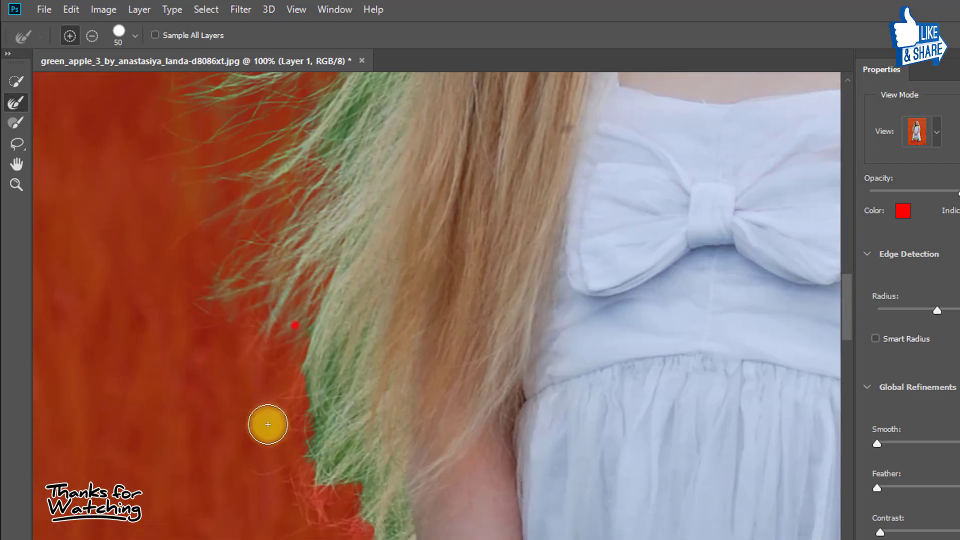
scroll(310, 500, down, 4)
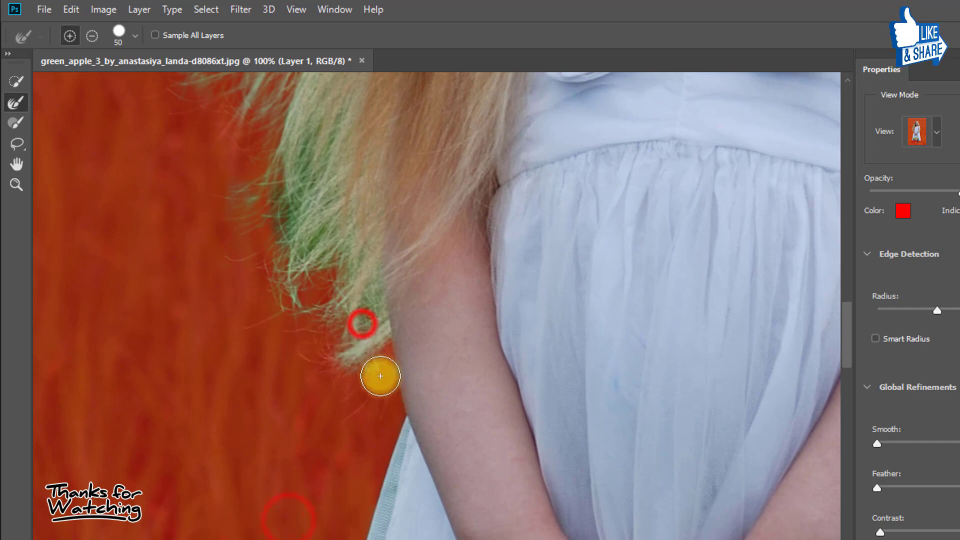
scroll(290, 200, up, 7)
scroll(300, 270, up, 6)
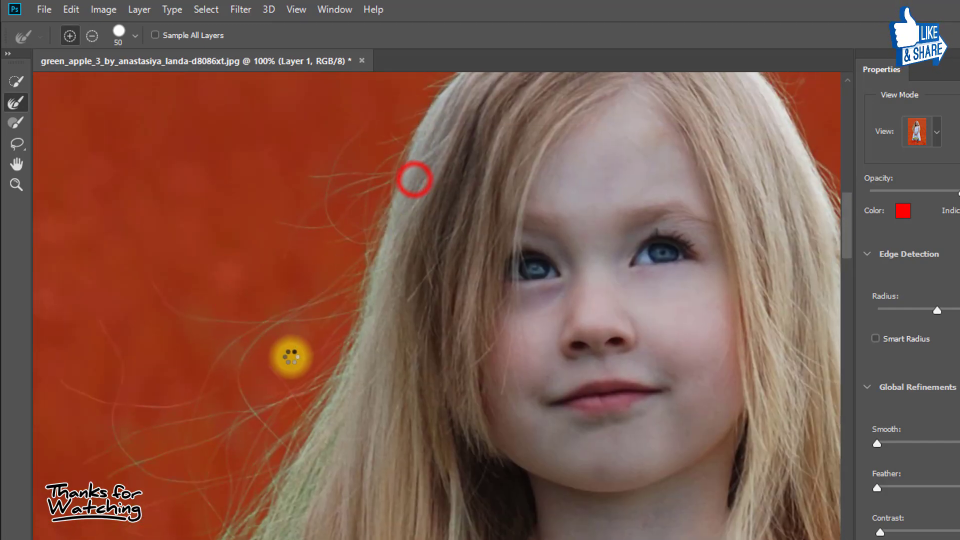
scroll(285, 356, up, 2)
scroll(260, 390, up, 2)
scroll(229, 422, down, 3)
scroll(190, 204, down, 3)
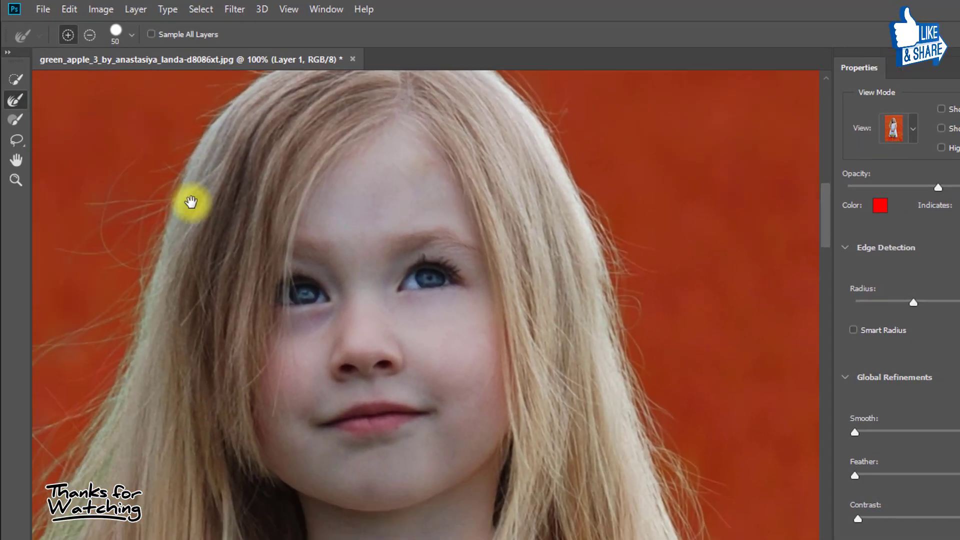
scroll(230, 199, down, 2)
Set Contrast to 0% and output the cutout as a New Layer with Layer Mask
key(ctrl+minus)
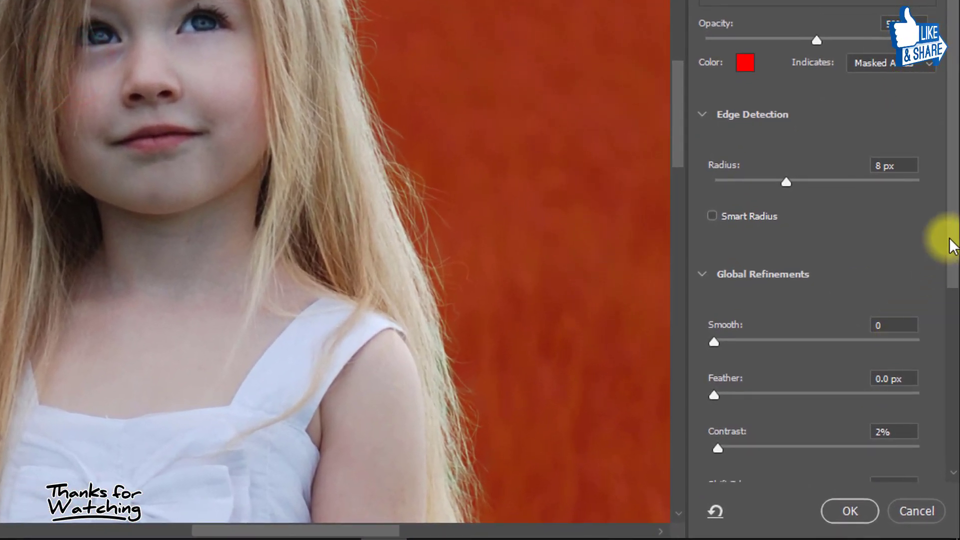
drag(953, 240, 956, 431)
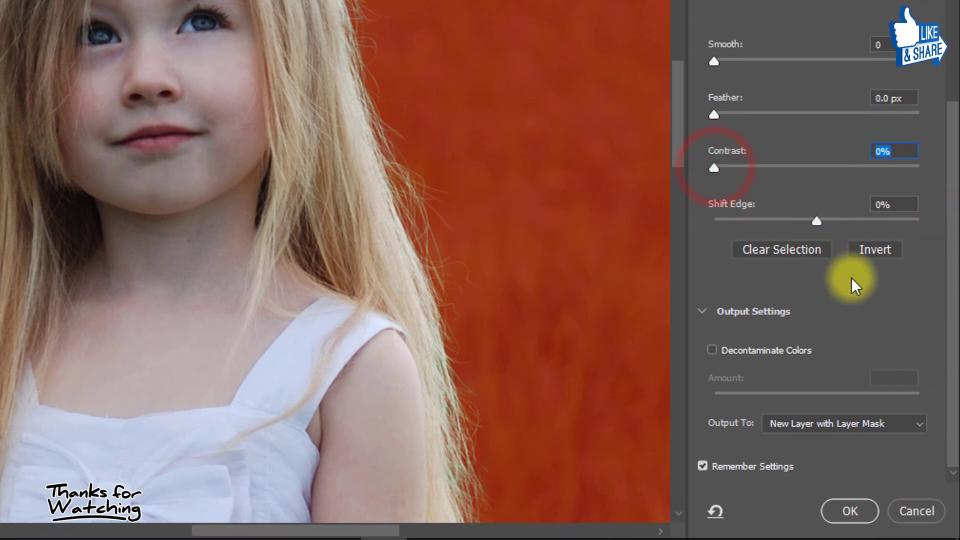
click(855, 311)
click(851, 424)
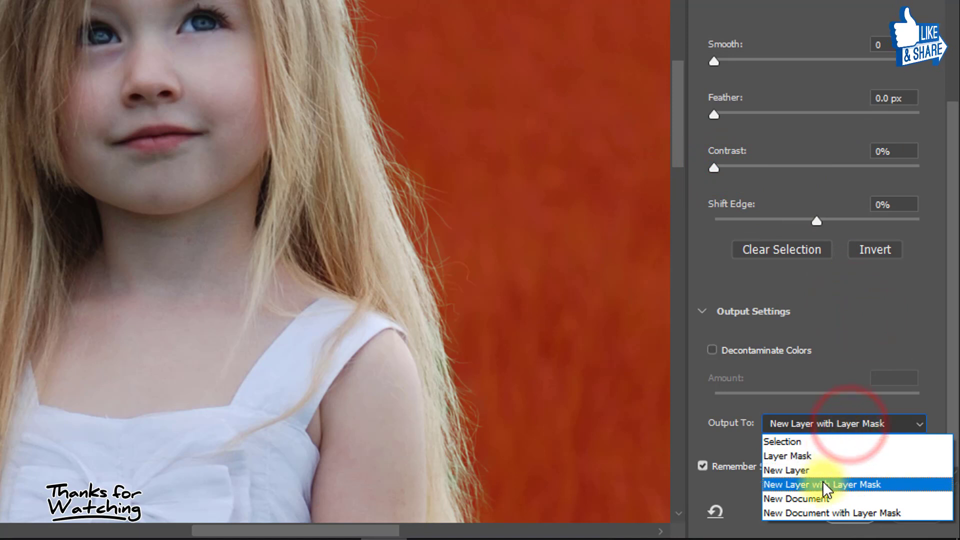
click(858, 484)
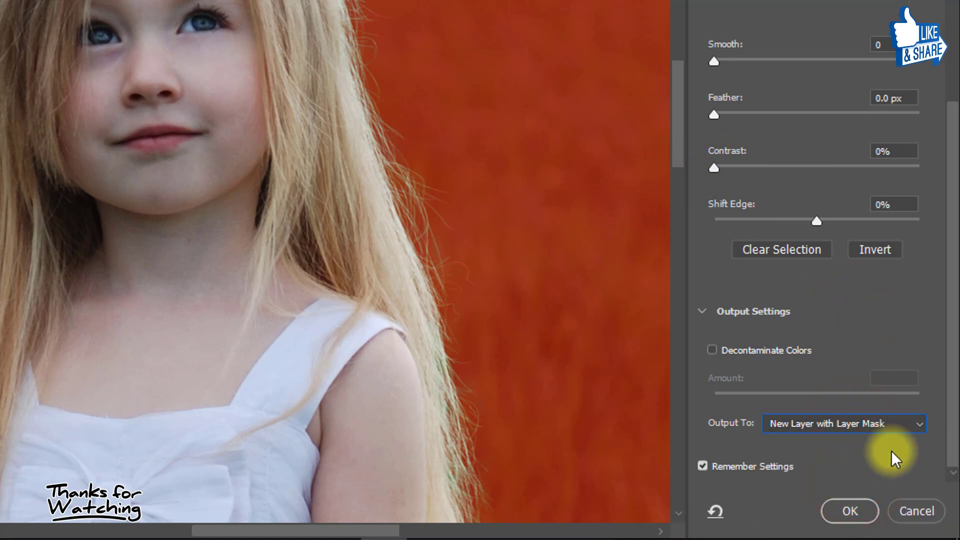
click(852, 505)
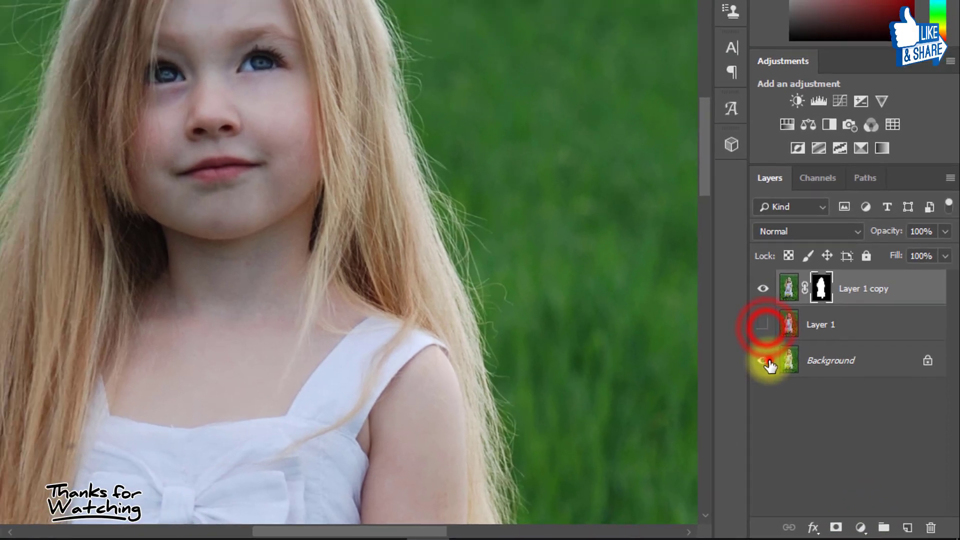
Hide Background, rename Layer 1 to 'blur background', and hide Layer 1 copy
click(747, 346)
click(784, 354)
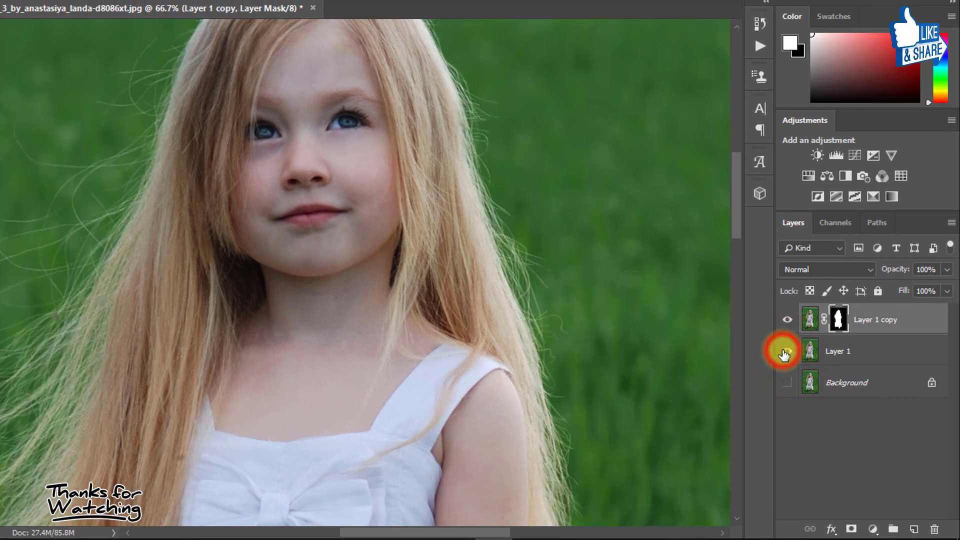
click(841, 352)
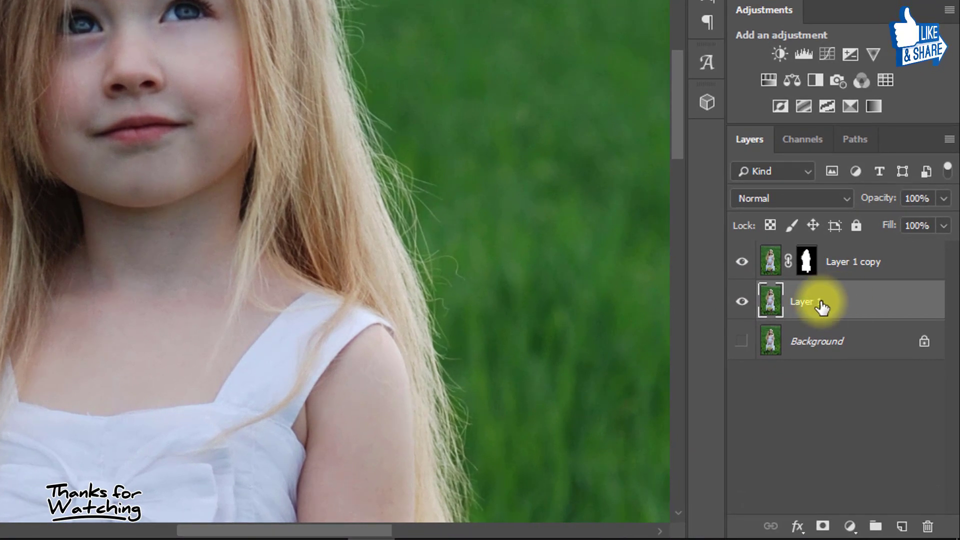
double_click(804, 302)
text(blur background)
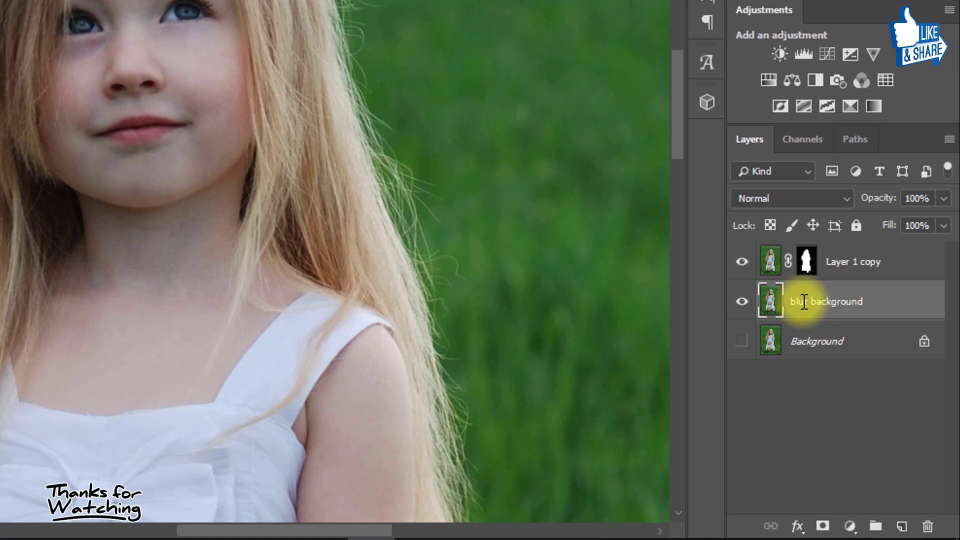
key(Return)
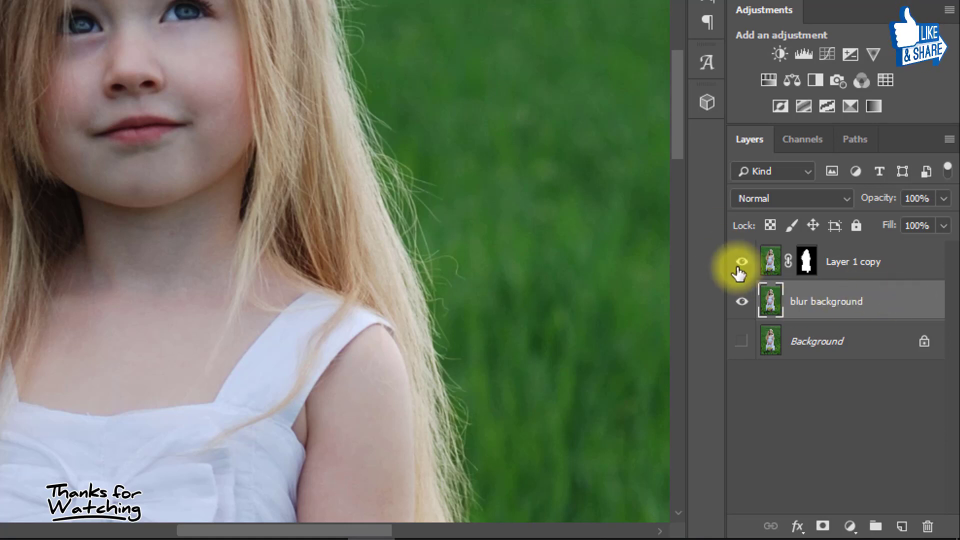
click(743, 261)
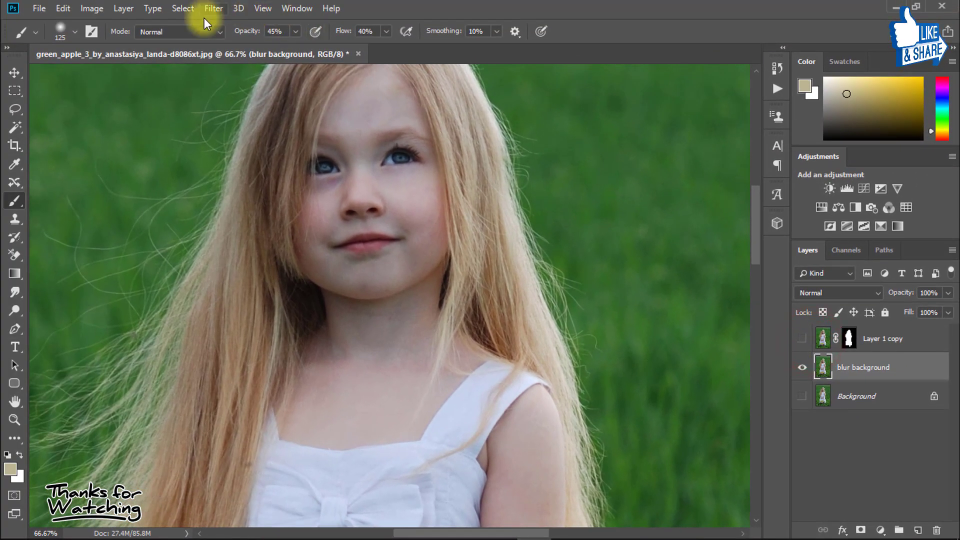
Draw a loose Lasso selection around the girl on the blur background layer
key(ctrl+0)
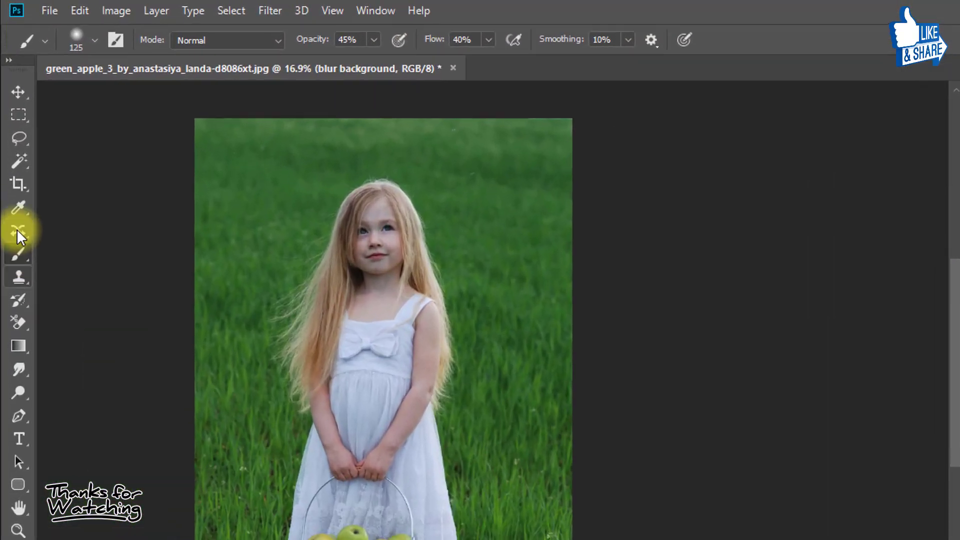
click(14, 108)
click(141, 203)
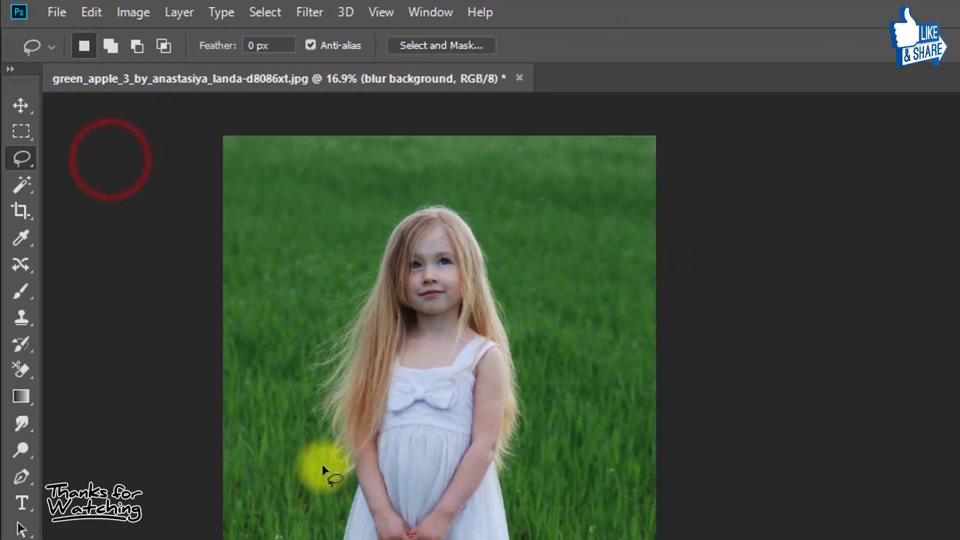
drag(220, 323, 210, 268)
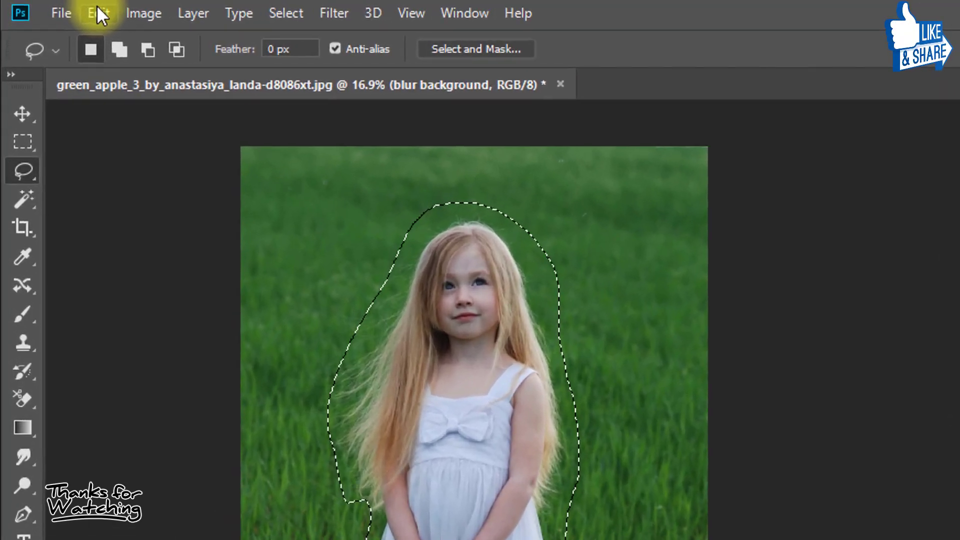
Content-Aware fill the selection with grass, deselect, and show Layer 1 copy again
click(64, 9)
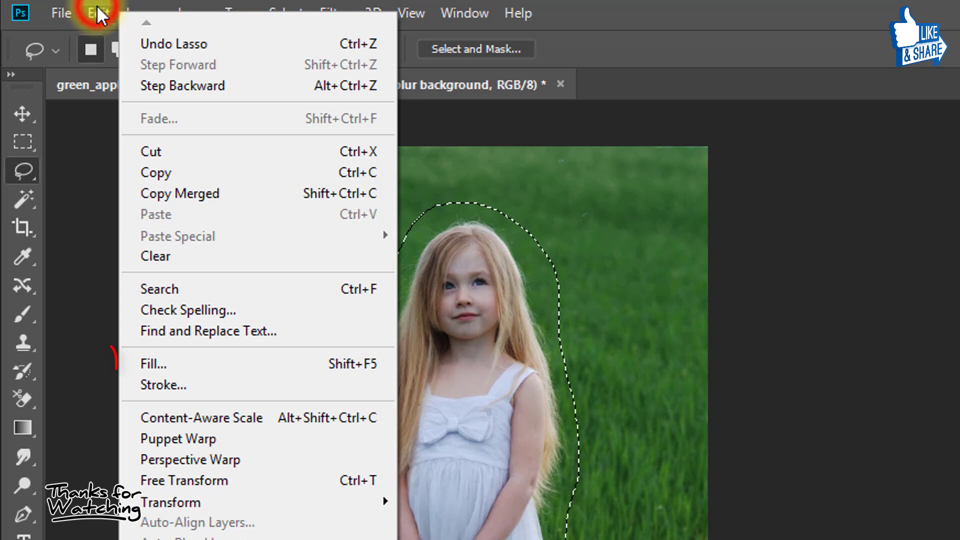
click(177, 363)
click(768, 207)
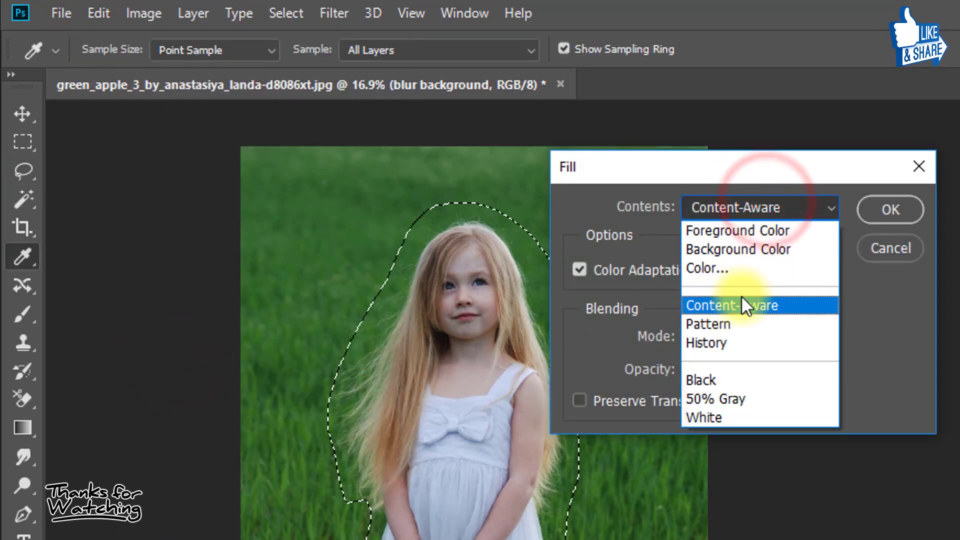
click(750, 305)
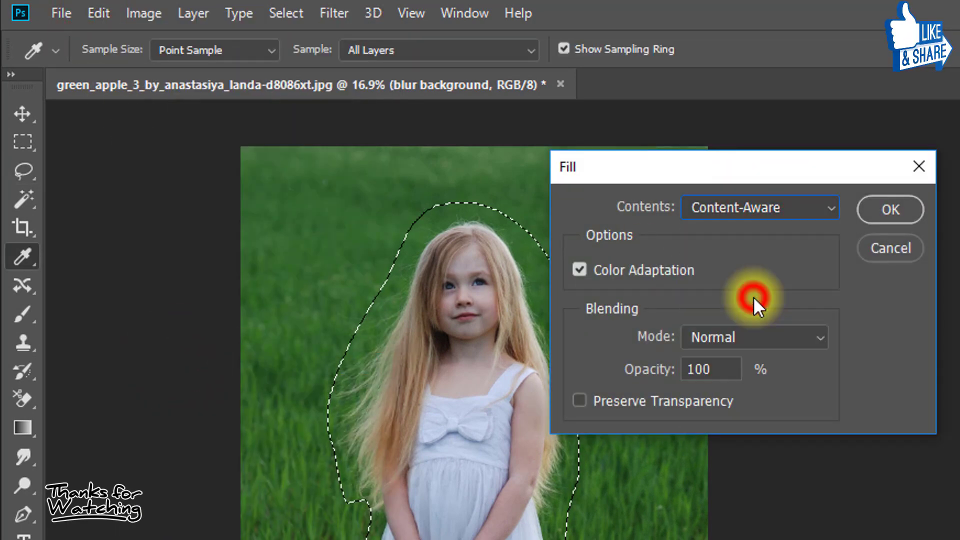
click(865, 210)
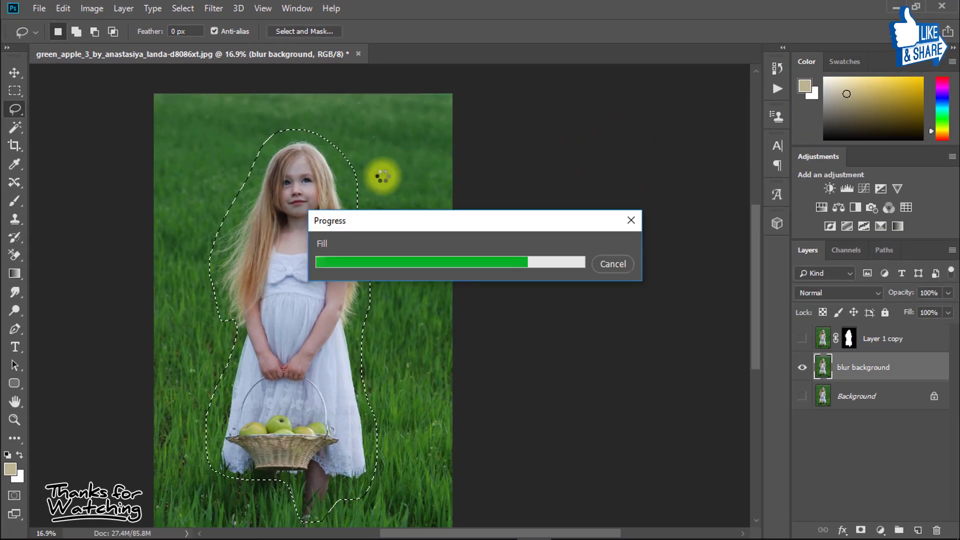
key(ctrl+d)
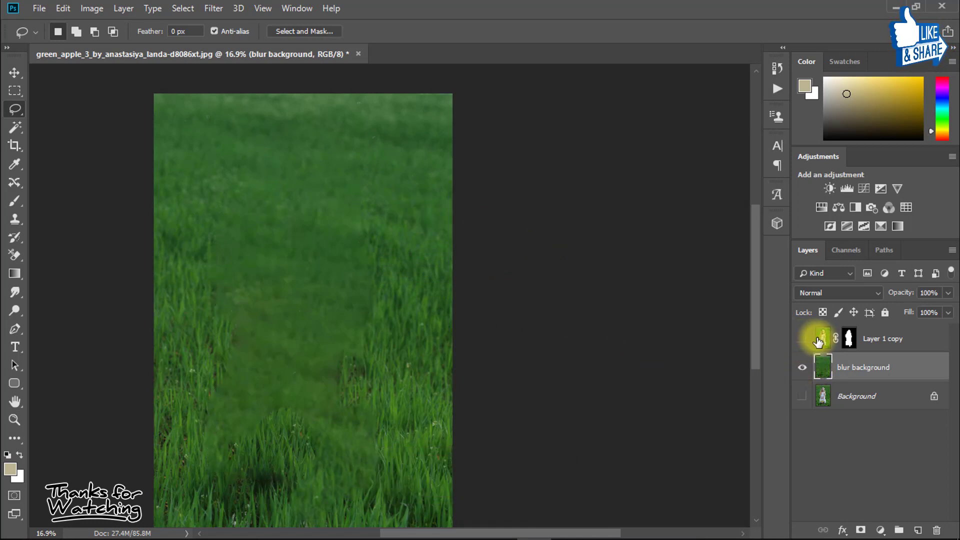
click(803, 339)
Inspect the skirt and hair edge up close, then bring up the Filter menu
ctrl+click(300, 168)
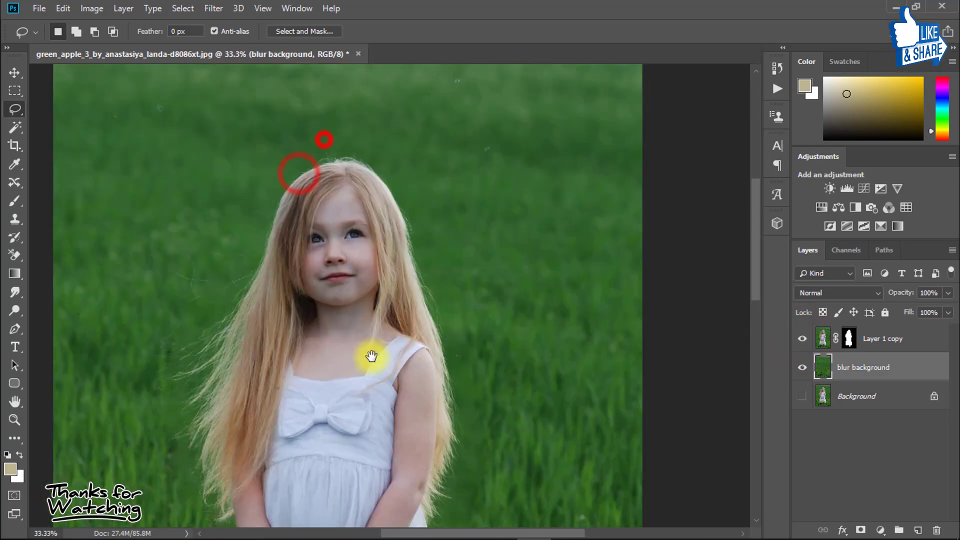
ctrl+click(322, 139)
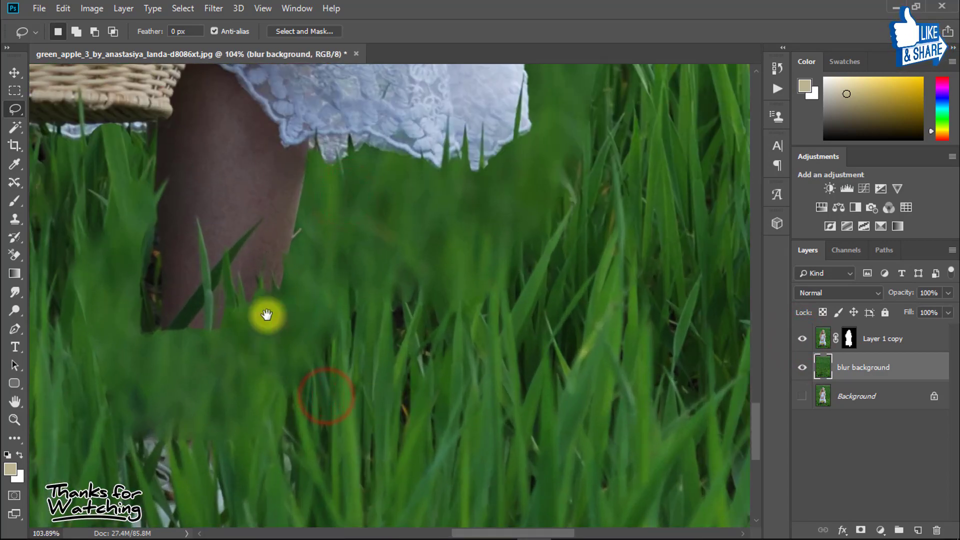
scroll(267, 315, down, 5)
drag(266, 259, 312, 354)
drag(231, 184, 347, 165)
drag(357, 221, 361, 343)
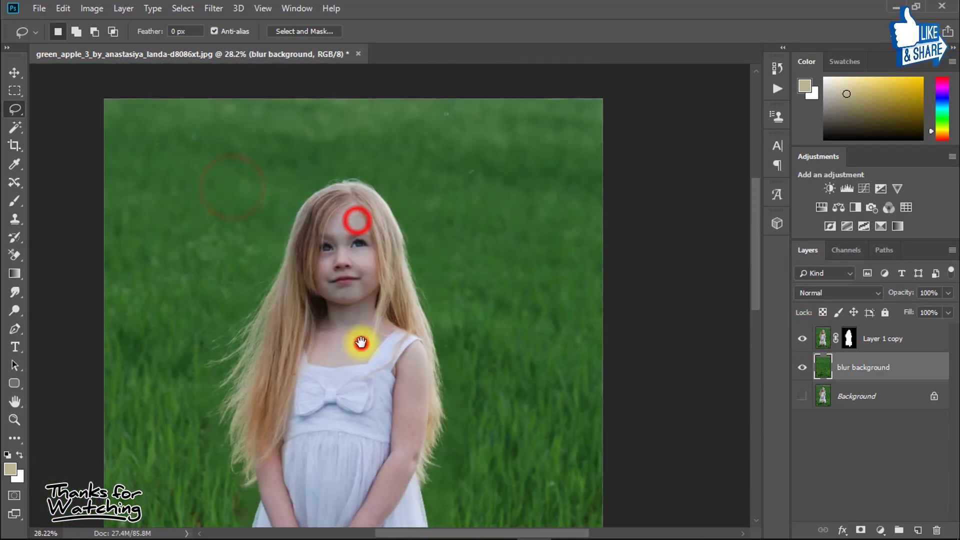
drag(250, 371, 265, 358)
drag(354, 236, 304, 243)
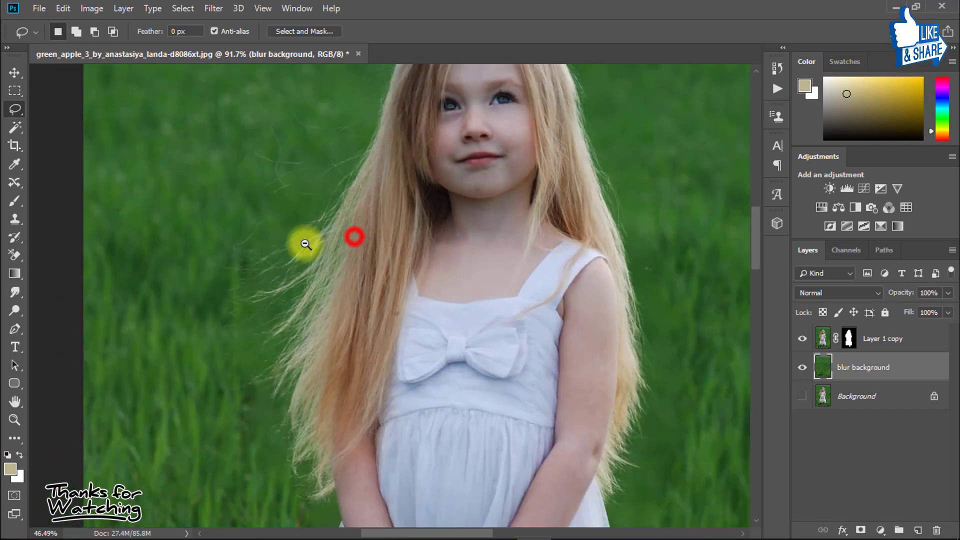
drag(448, 191, 374, 228)
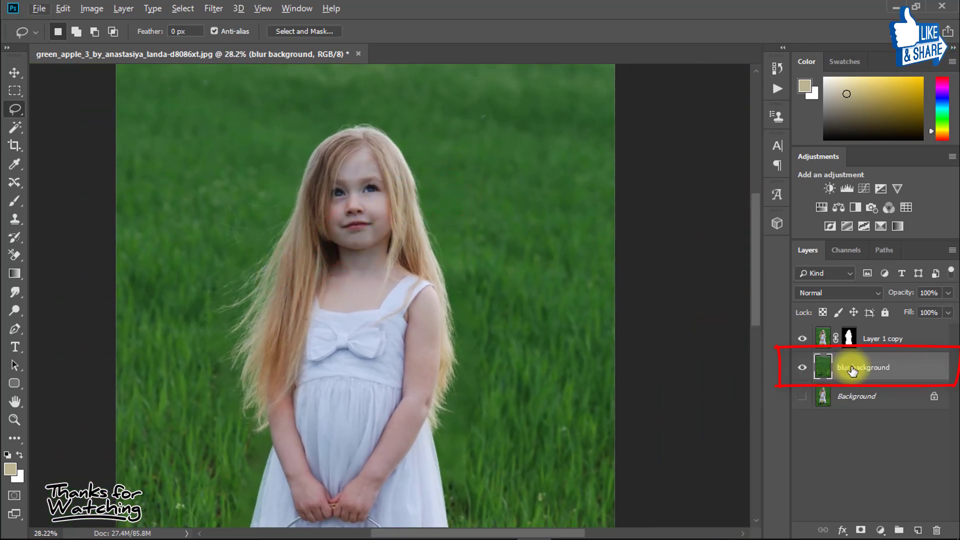
click(218, 7)
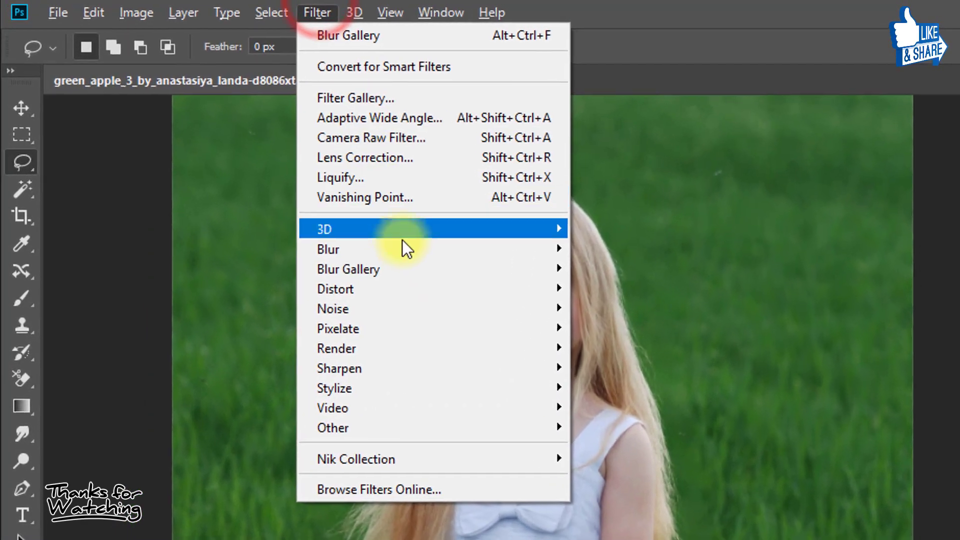
Start a Blur Gallery Tilt-Shift blur and zoom out to the whole photo
click(418, 266)
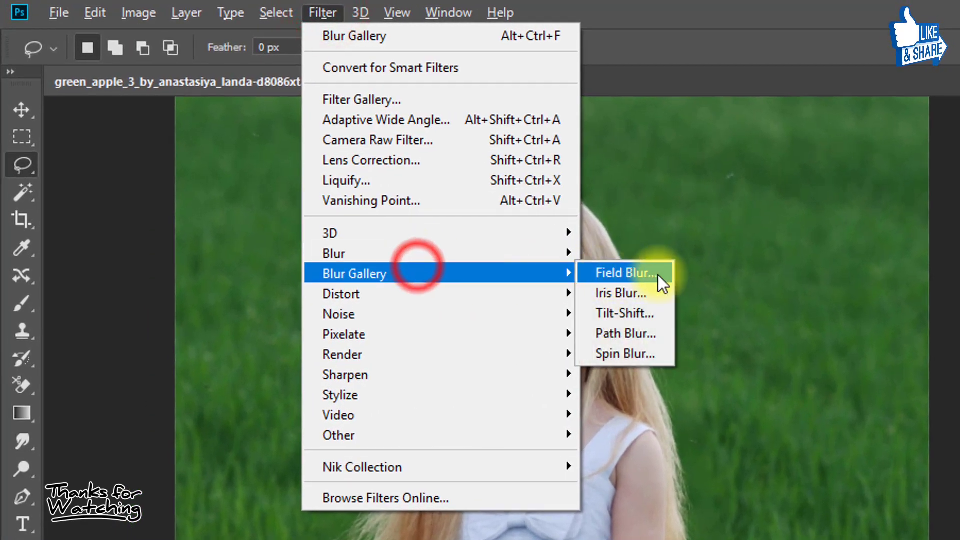
click(631, 315)
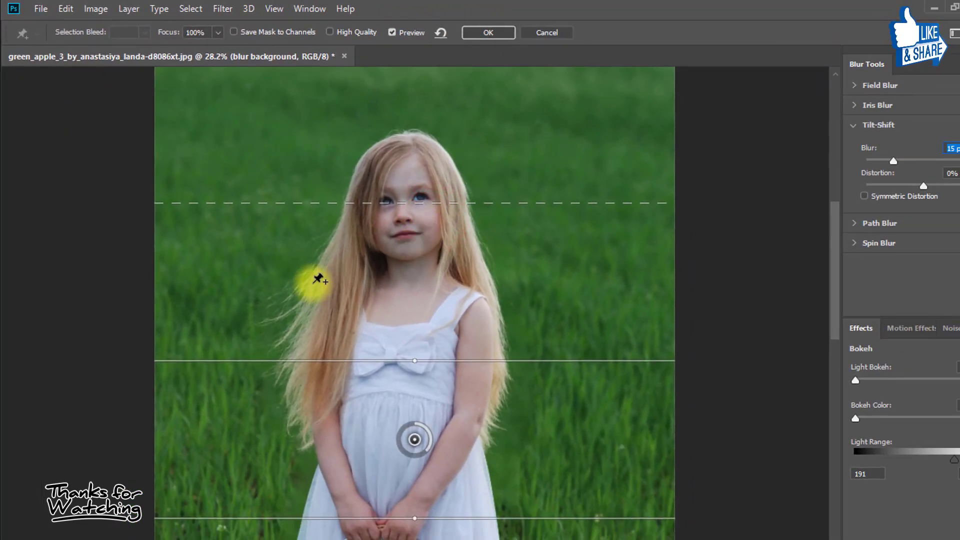
alt+click(315, 275)
alt+click(345, 275)
drag(438, 302, 352, 202)
Place the sharp focus band on the basket, set Blur to 50 px, and apply
drag(366, 307, 369, 393)
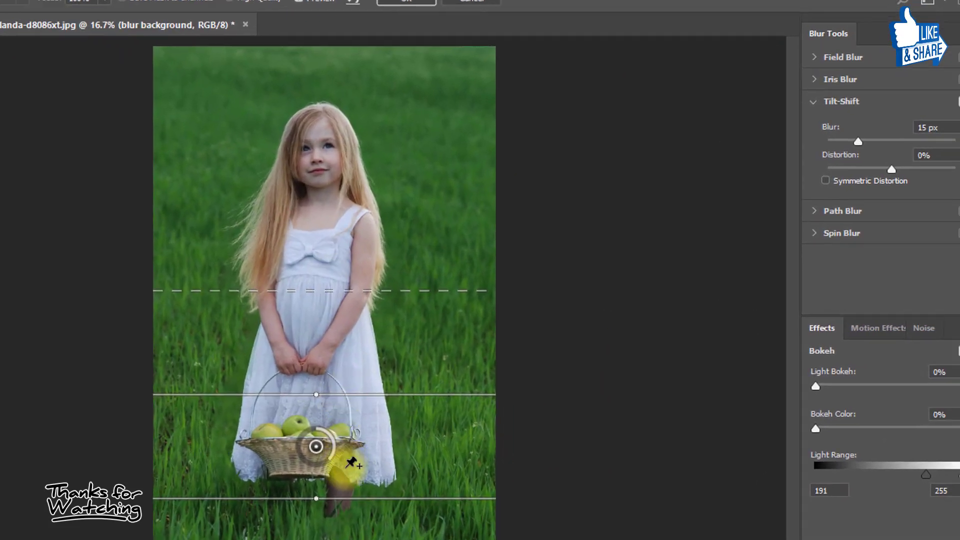
click(407, 434)
drag(831, 126, 863, 125)
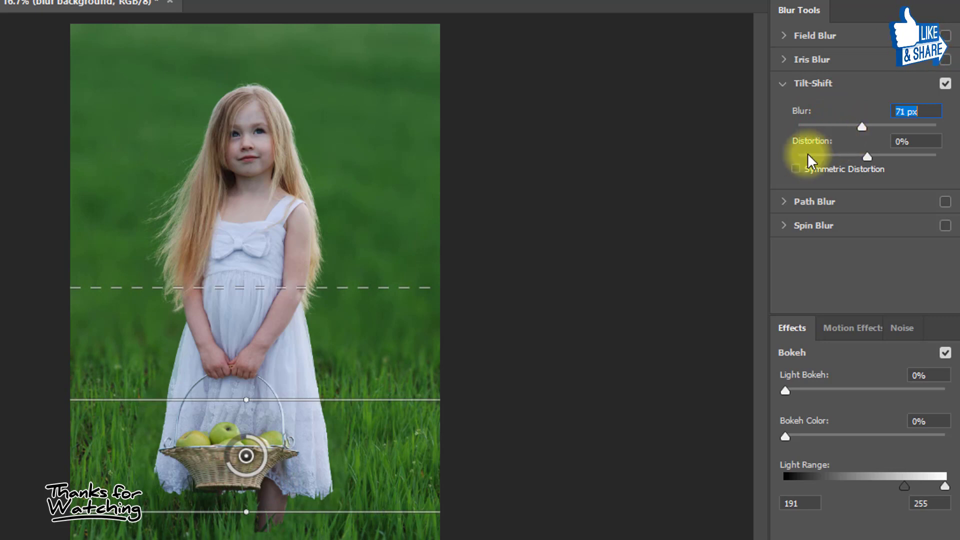
mouse_move(244, 455)
mouse_down()
mouse_move(240, 495)
mouse_move(235, 463)
mouse_up()
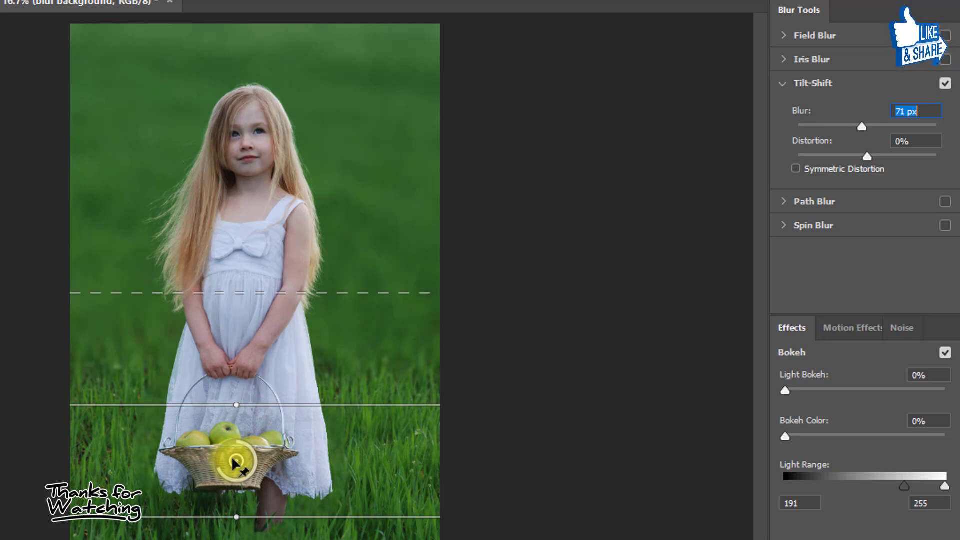
drag(860, 125, 857, 125)
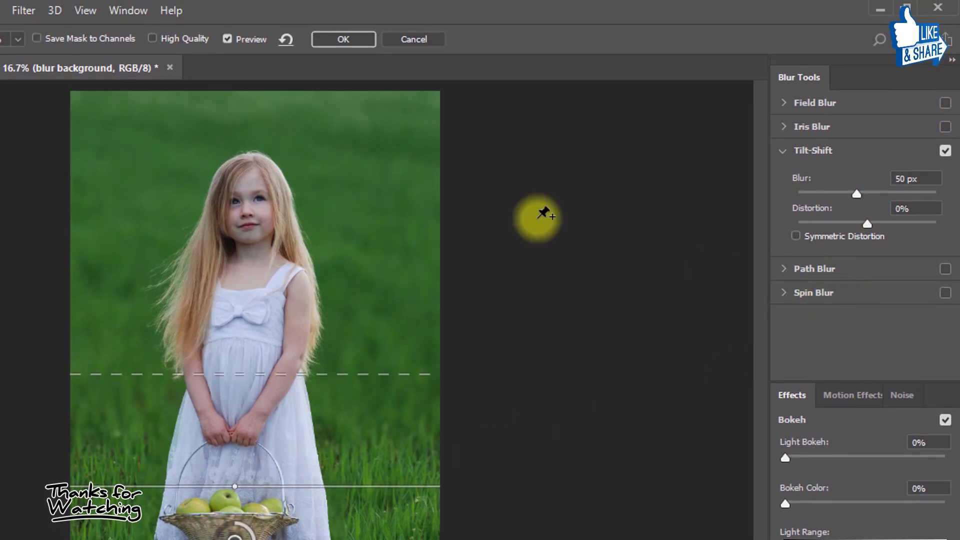
click(343, 36)
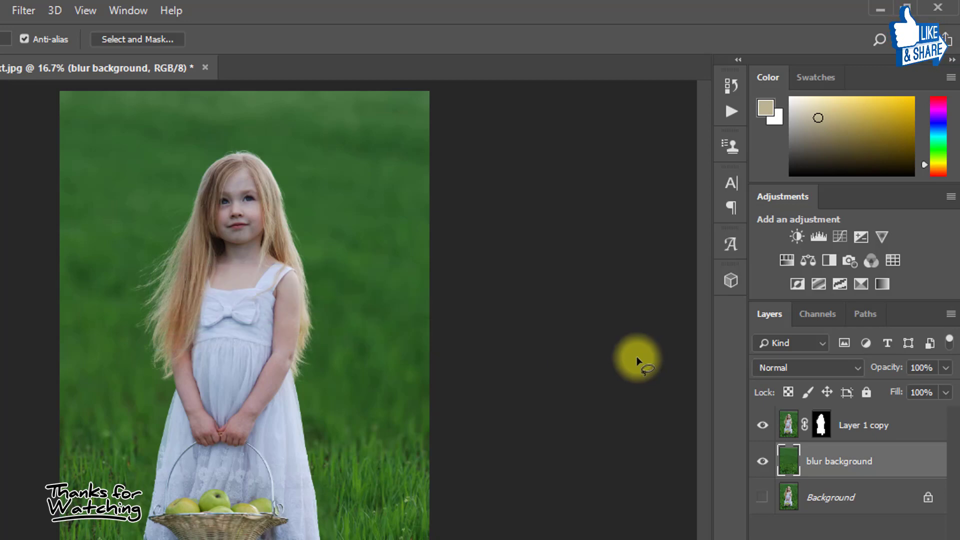
Show Background, duplicate it as 'Hair details', and move that layer to the top
click(208, 166)
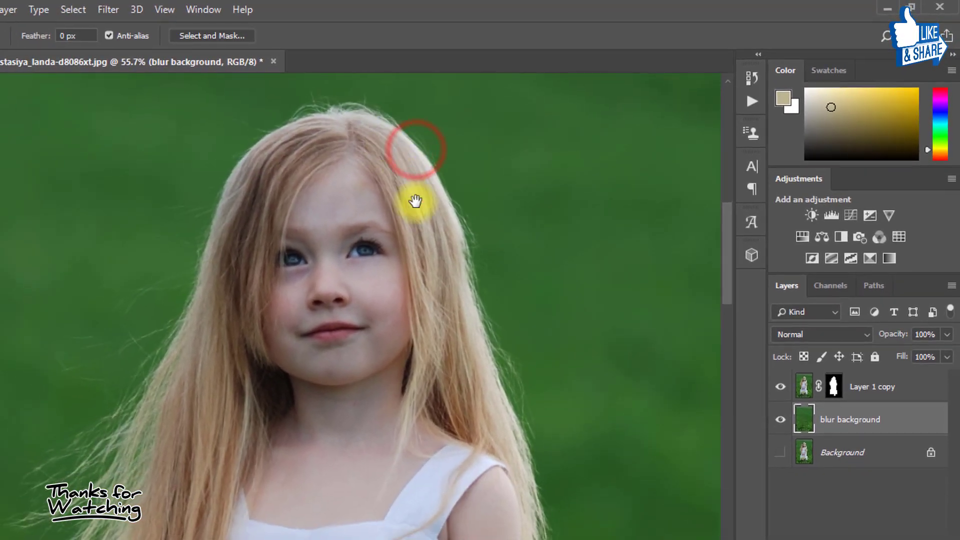
click(833, 470)
click(781, 453)
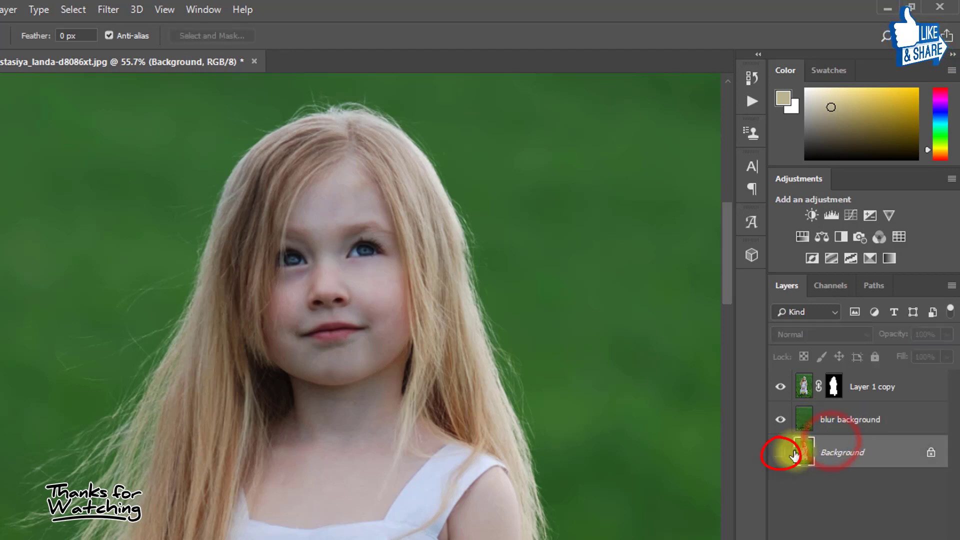
key(ctrl+j)
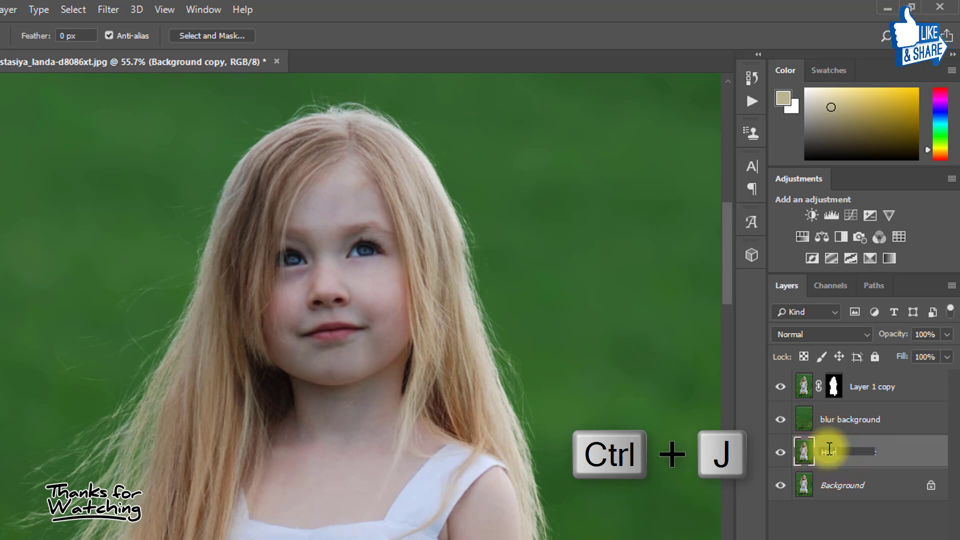
text( details)
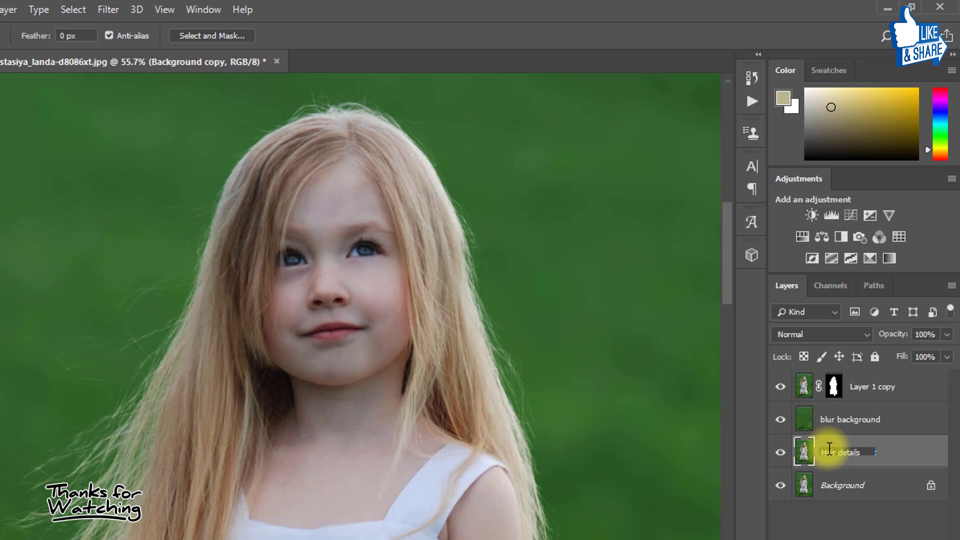
drag(841, 462, 855, 378)
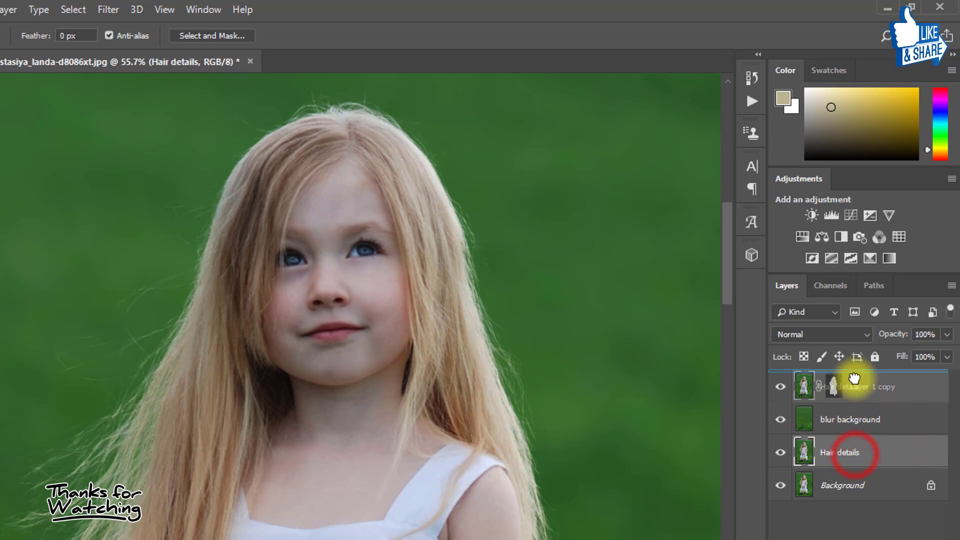
click(401, 195)
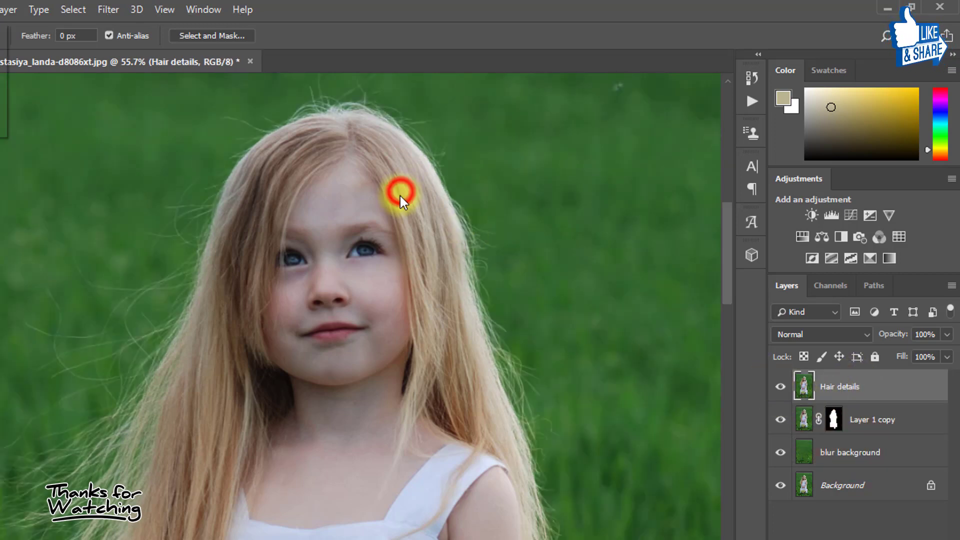
Add a hide-all mask to Hair details and pick a lower-opacity Brush Tool
drag(446, 225, 253, 153)
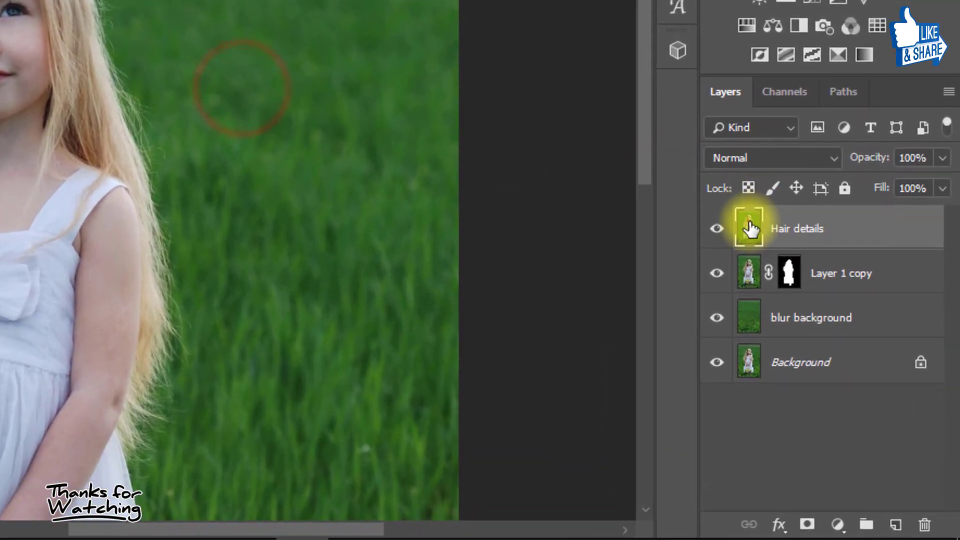
alt+click(808, 525)
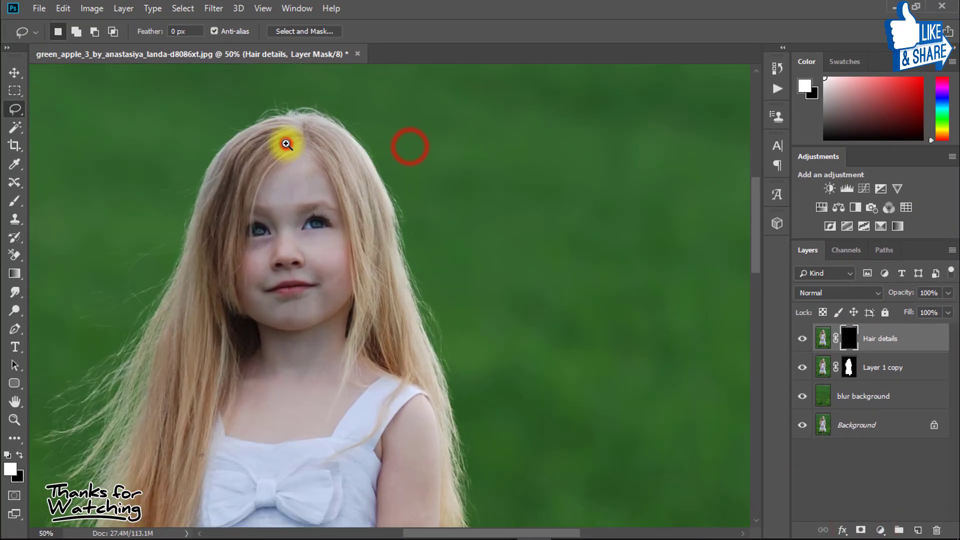
click(286, 144)
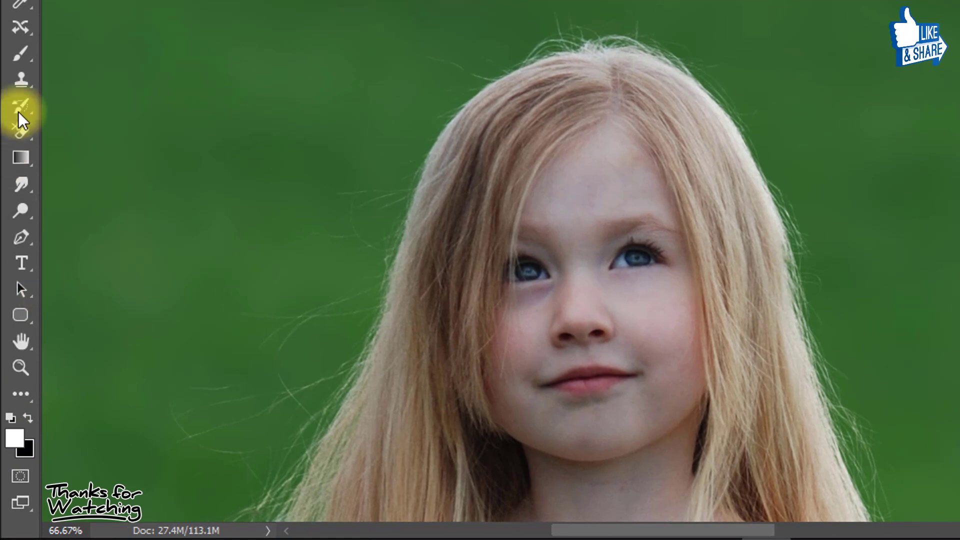
right_click(23, 55)
click(94, 47)
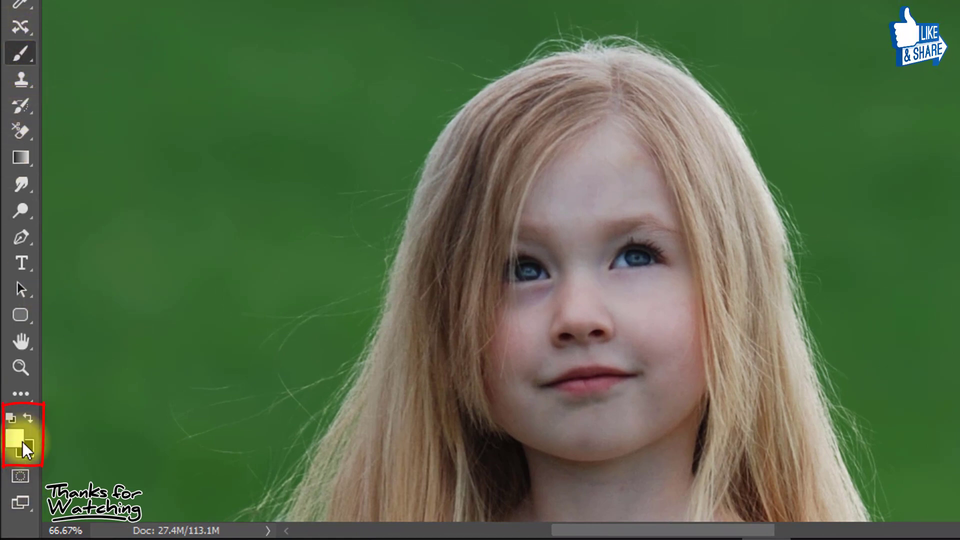
click(550, 63)
click(415, 180)
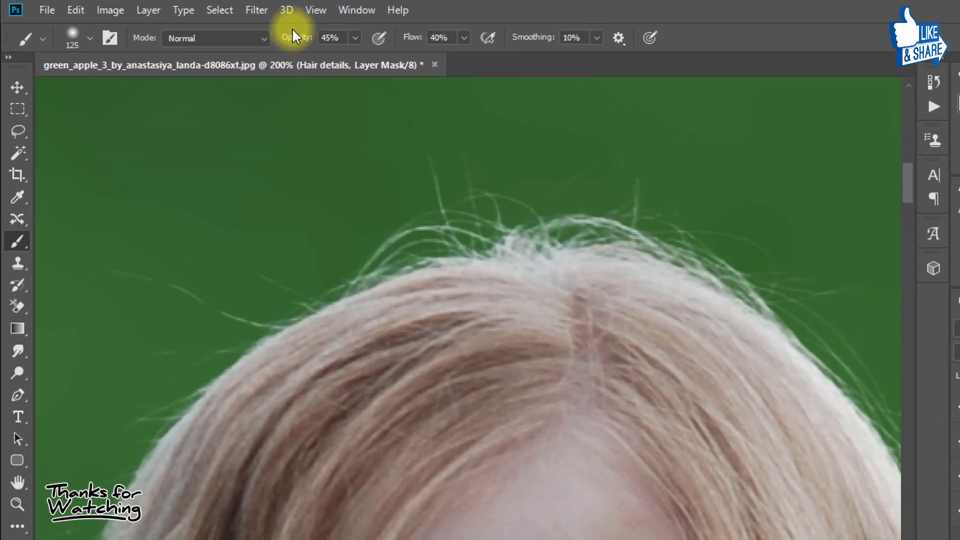
drag(258, 12, 254, 12)
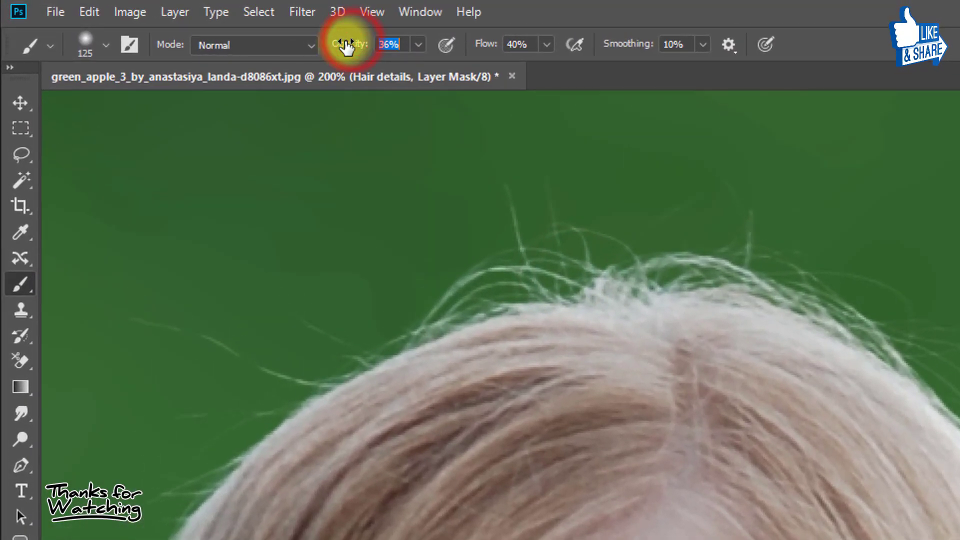
click(483, 47)
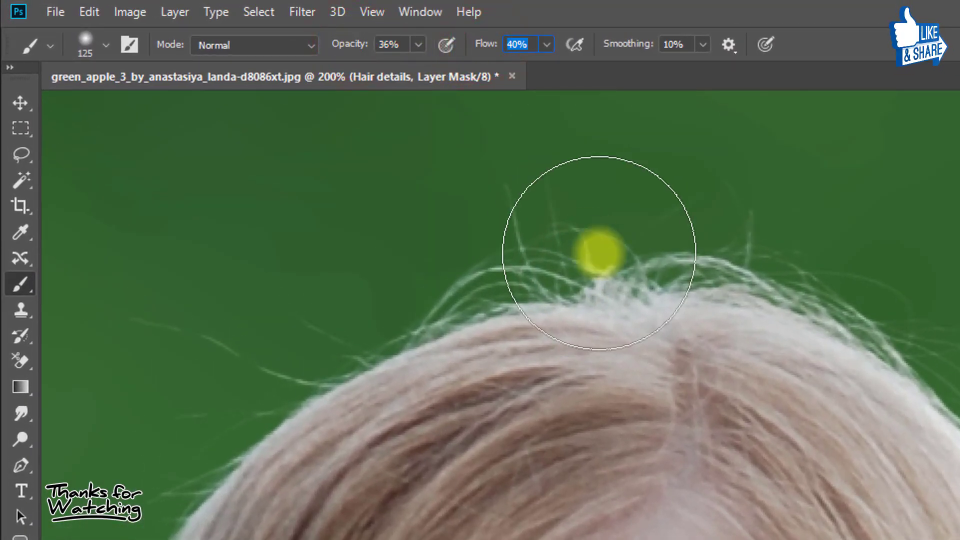
Paint the flyaway strands back in along the hairline, raising opacity to about 68%
drag(599, 253, 580, 286)
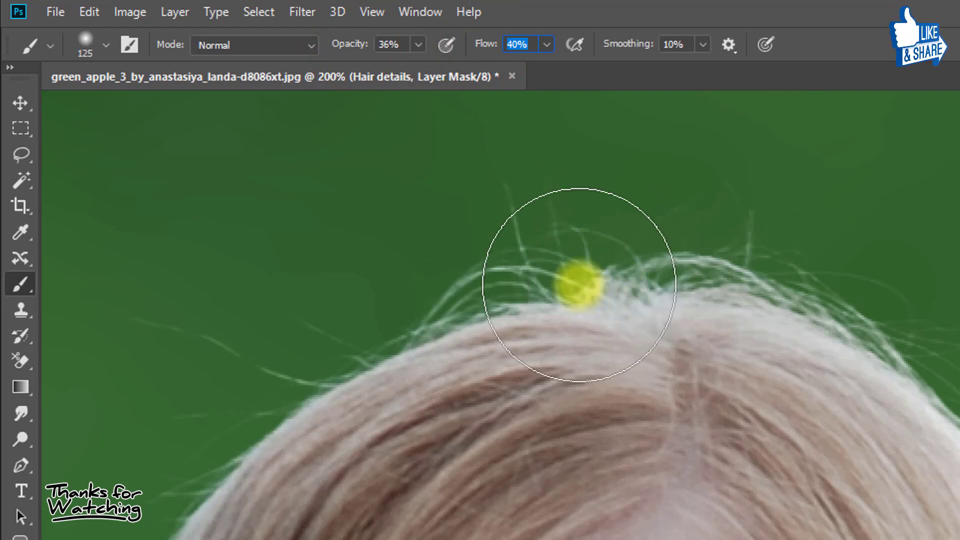
click(579, 282)
key(bracketleft)
key(bracketleft)
click(578, 269)
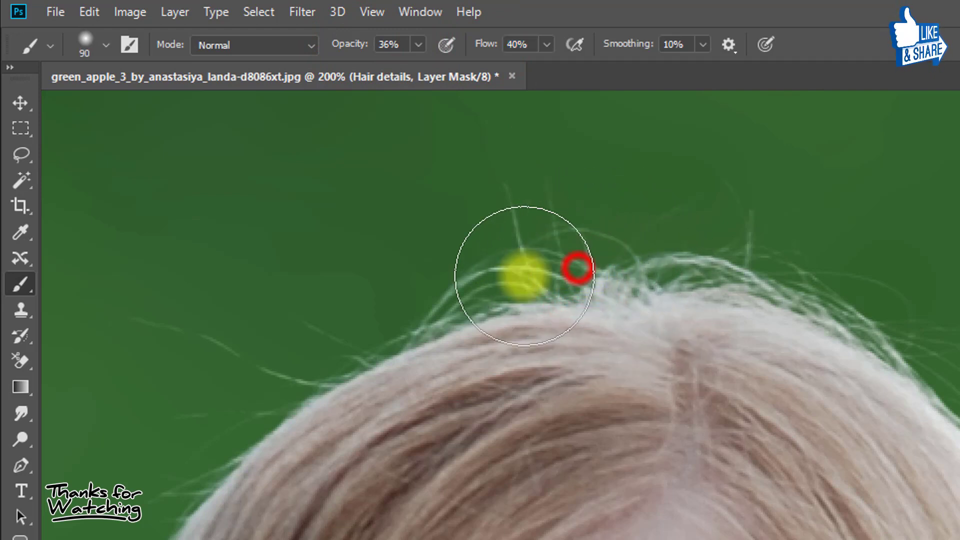
key(bracketleft)
click(544, 229)
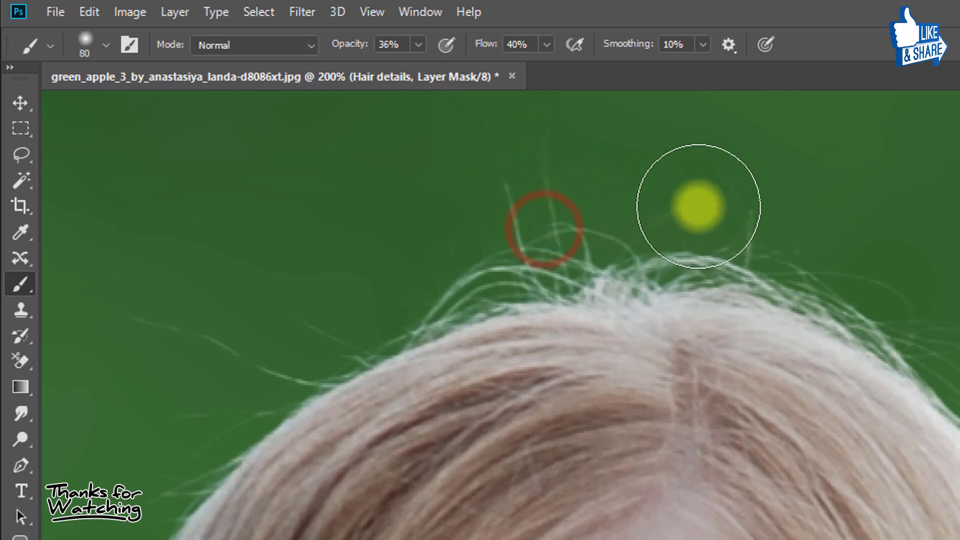
drag(362, 44, 390, 50)
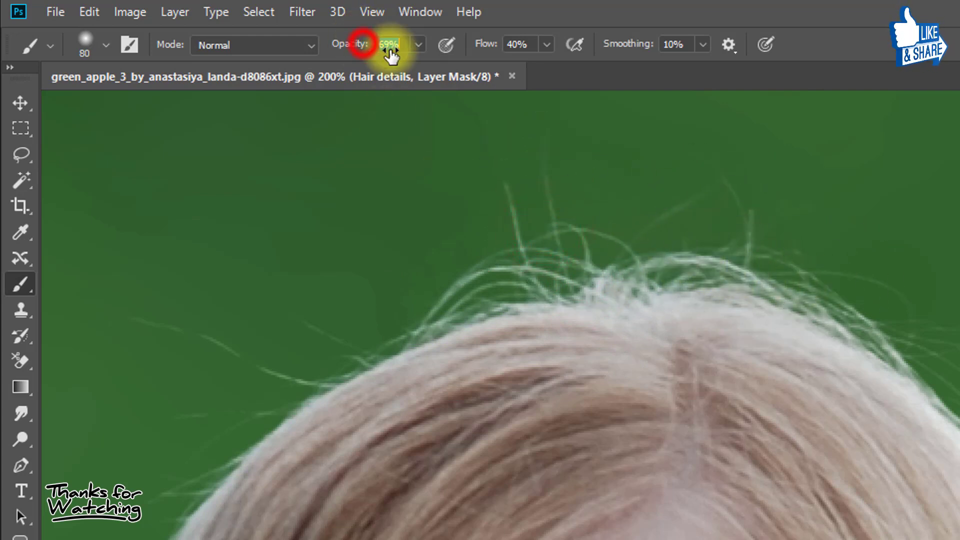
drag(664, 232, 452, 122)
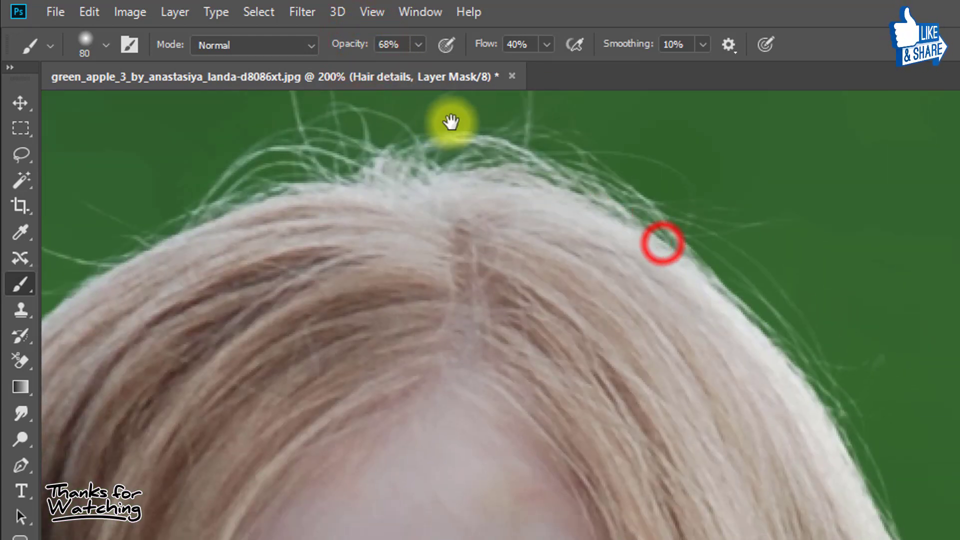
click(514, 153)
click(563, 207)
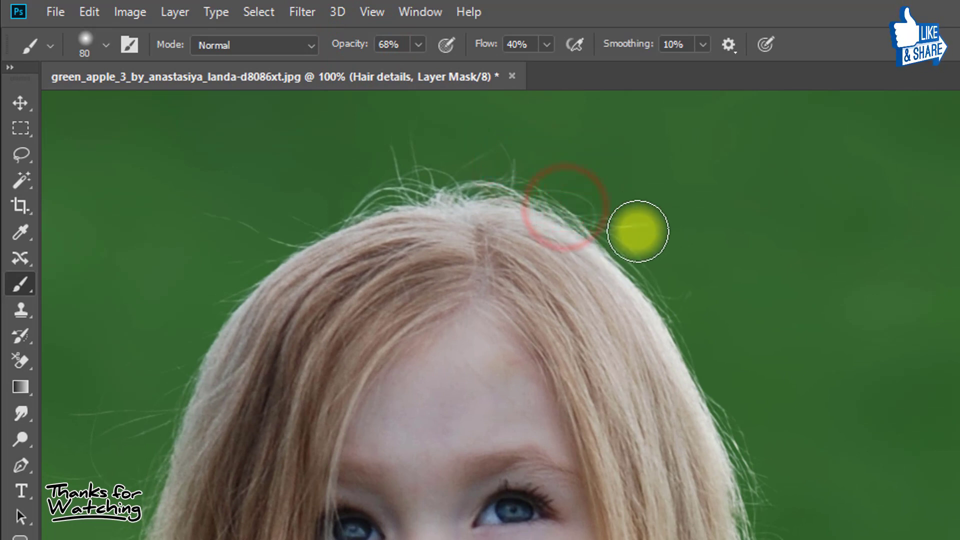
drag(631, 256, 708, 307)
click(678, 304)
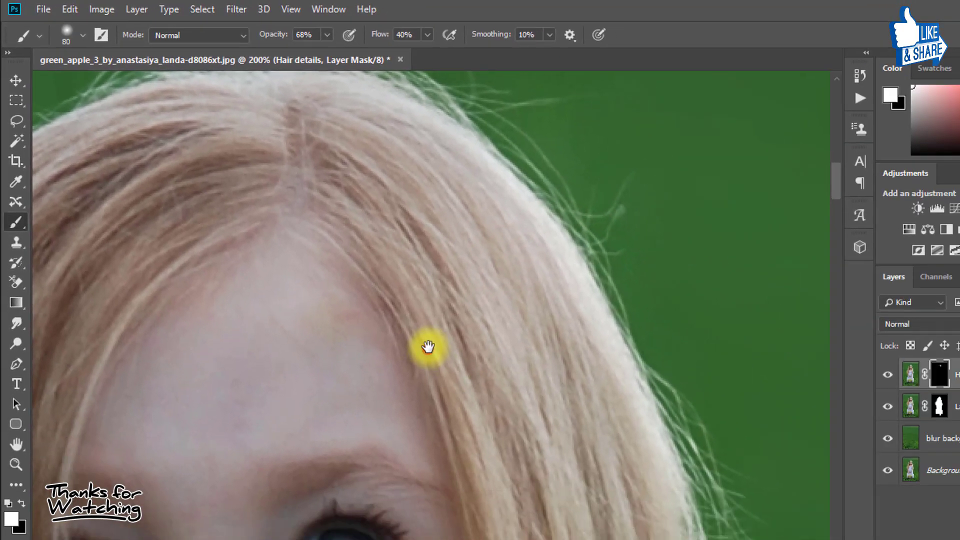
Paint white on the Hair details mask to restore strands down the hair edge to the shoulder and upper arm
drag(427, 345, 214, 182)
drag(340, 310, 362, 226)
mouse_move(415, 210)
mouse_down()
mouse_move(427, 187)
mouse_move(474, 336)
mouse_up()
drag(464, 444, 474, 233)
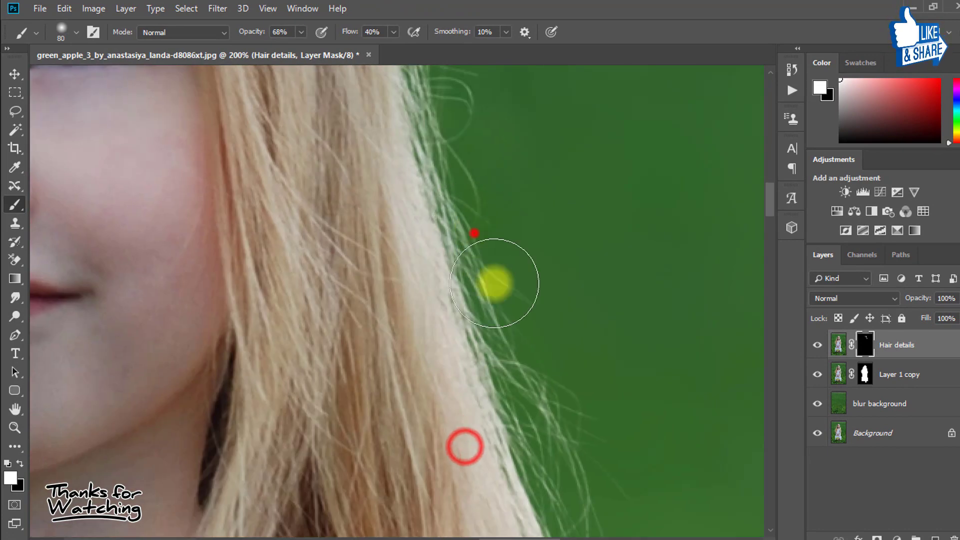
drag(553, 428, 485, 246)
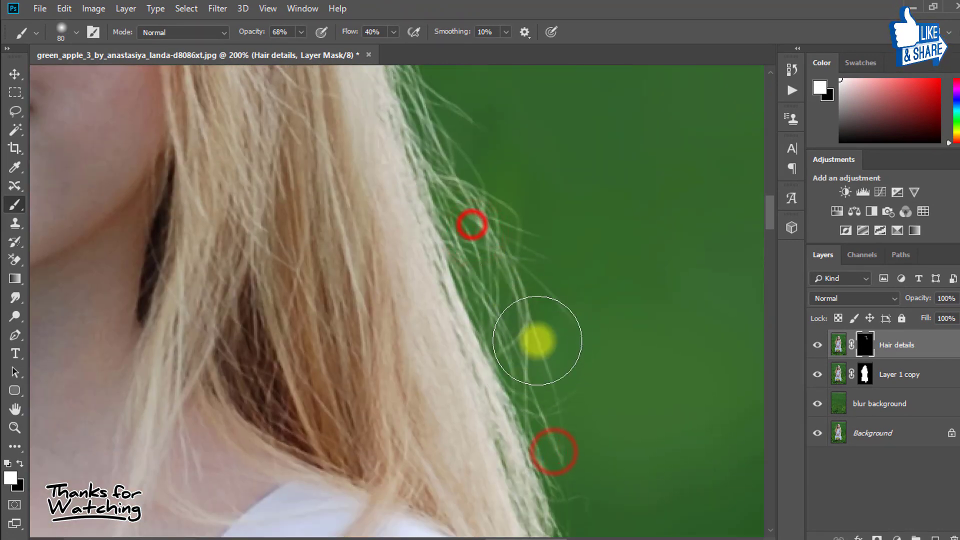
drag(542, 435, 490, 285)
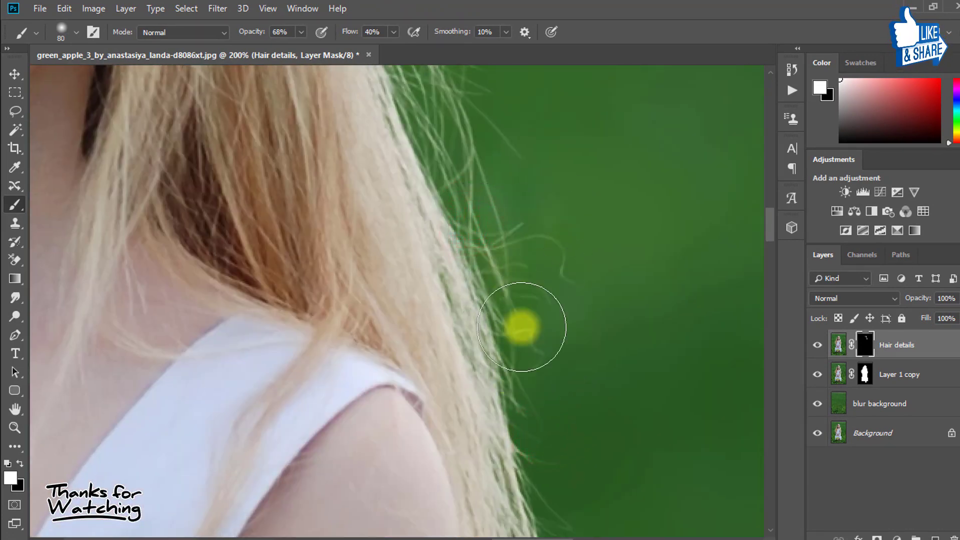
drag(521, 409, 501, 249)
drag(554, 431, 521, 253)
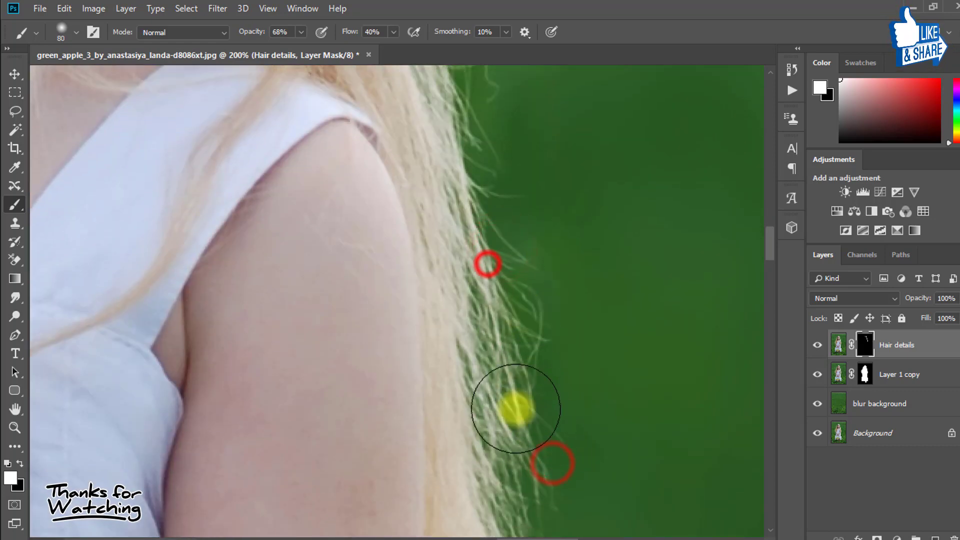
drag(514, 407, 489, 268)
drag(527, 457, 508, 251)
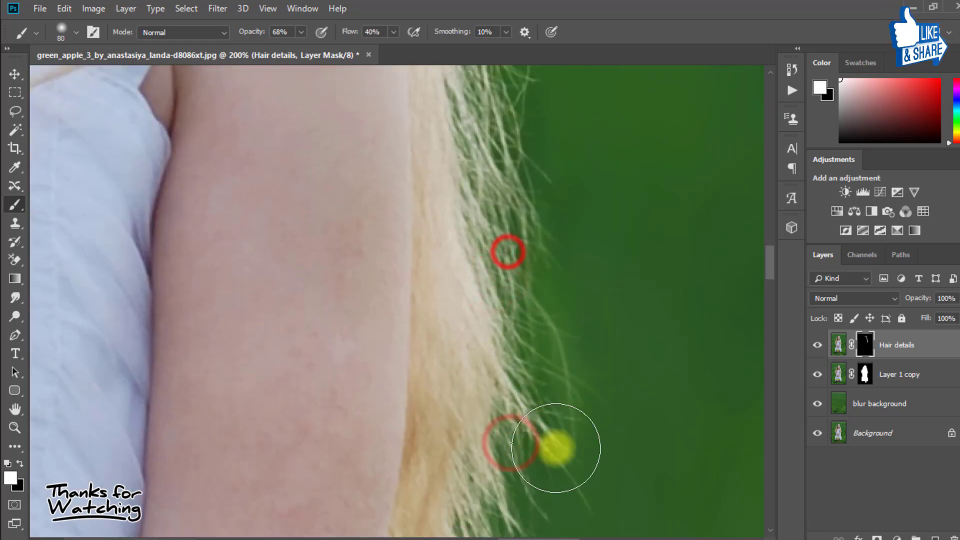
drag(545, 438, 500, 270)
drag(482, 442, 520, 250)
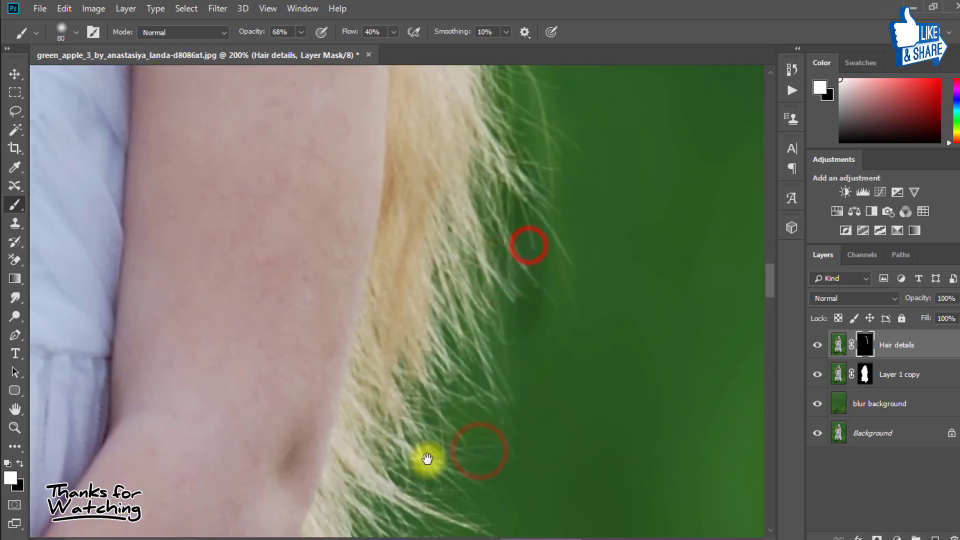
drag(427, 517, 457, 364)
drag(426, 444, 463, 298)
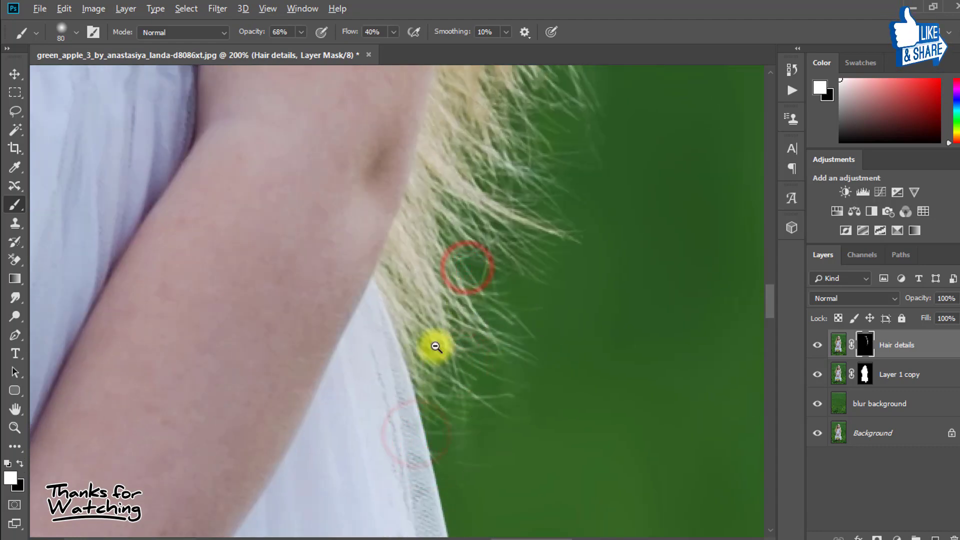
Restore stray hair strands beside the forehead and along the top of the head
scroll(433, 347, down, 5)
drag(323, 182, 285, 406)
scroll(390, 214, up, 5)
scroll(435, 198, up, 2)
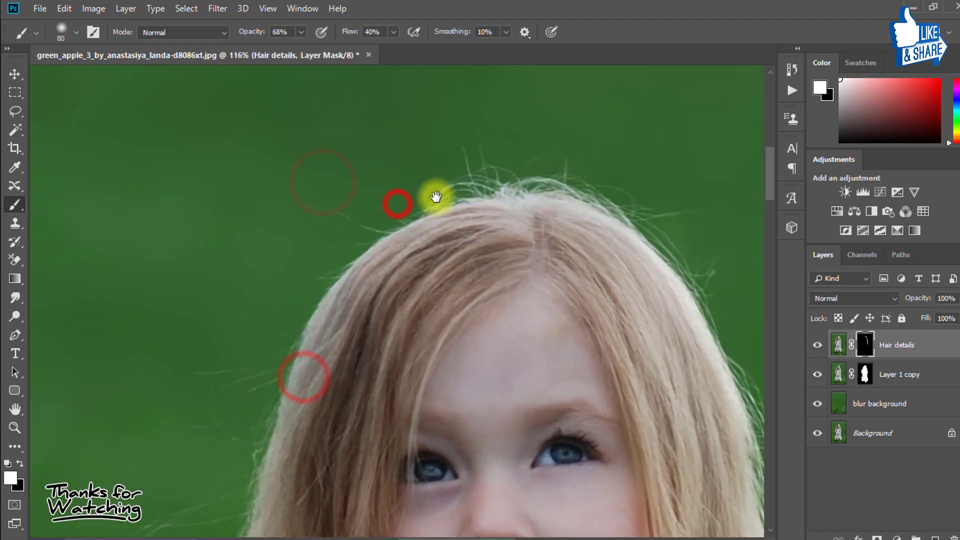
scroll(438, 197, up, 2)
scroll(501, 163, up, 2)
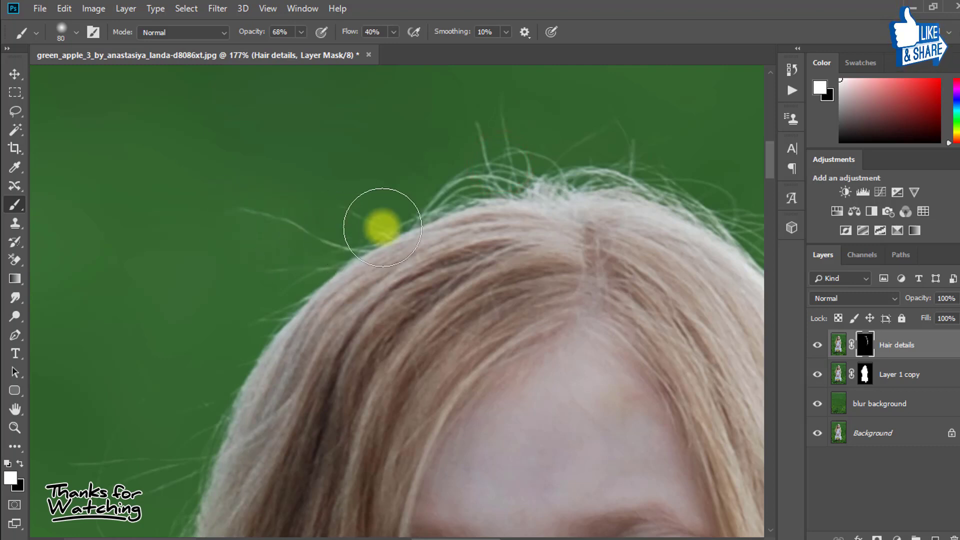
scroll(335, 265, down, 3)
drag(196, 434, 233, 382)
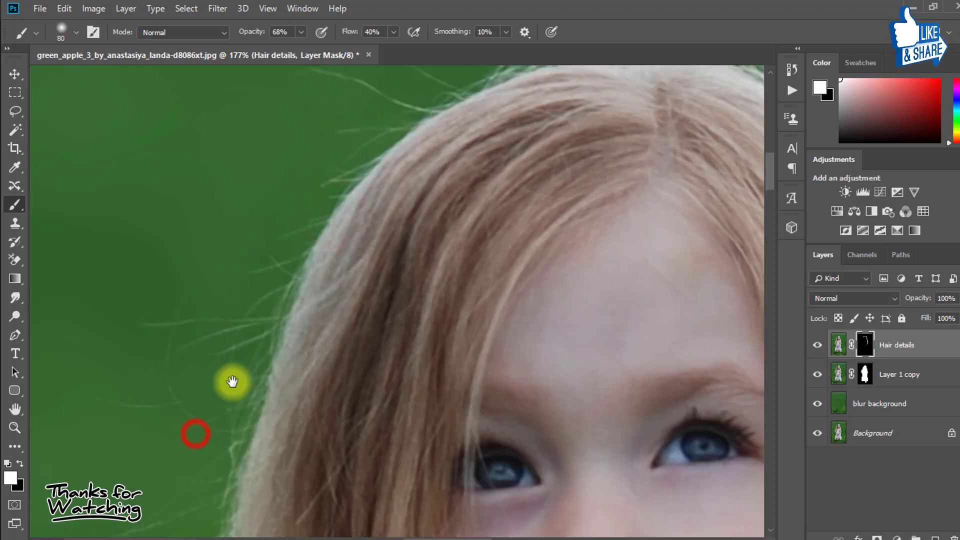
drag(315, 184, 183, 349)
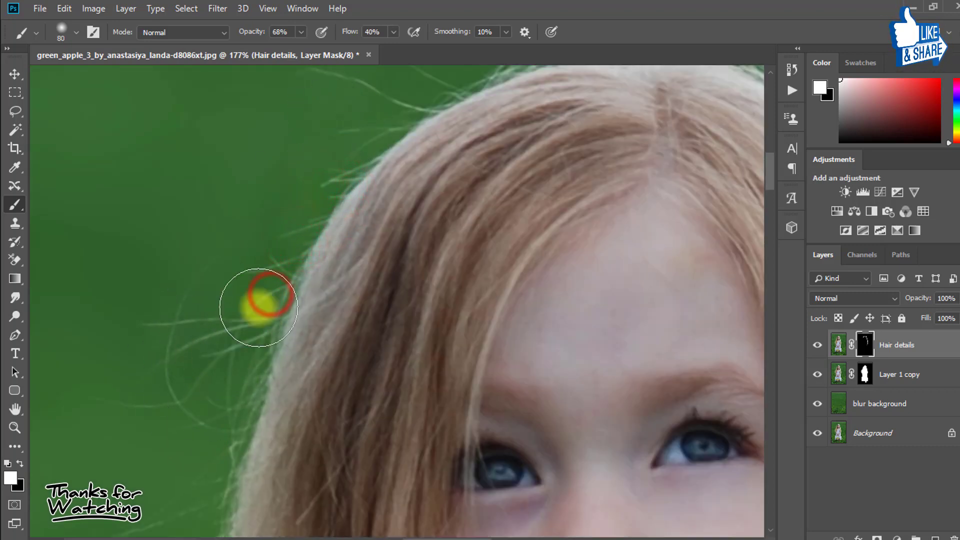
drag(257, 300, 214, 278)
click(198, 401)
drag(259, 385, 280, 295)
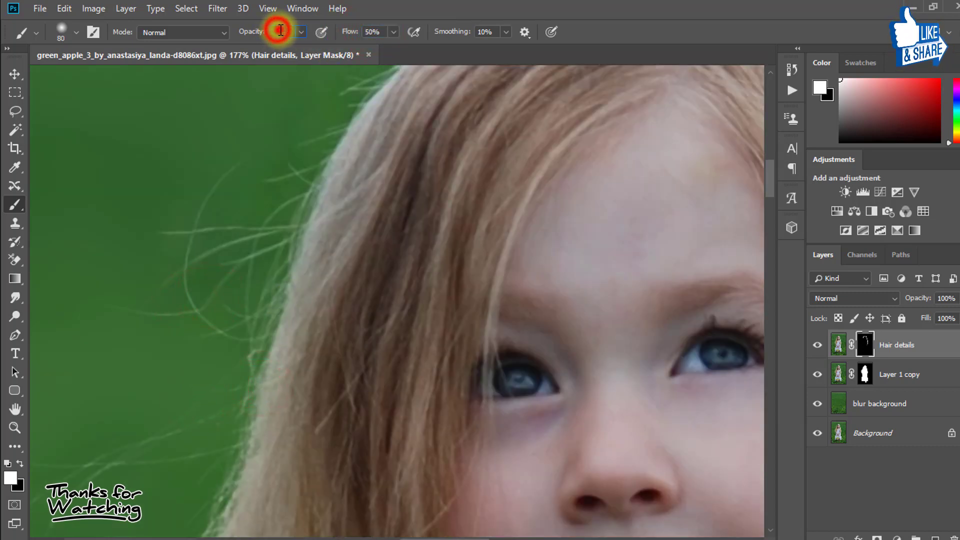
Paint back loose strands along the left hair edge over the green background
drag(304, 178, 268, 245)
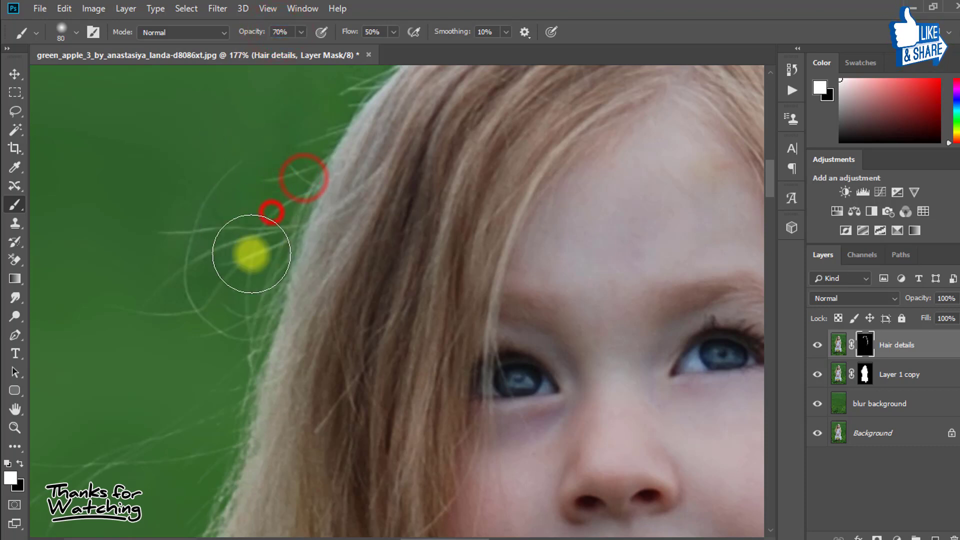
mouse_move(257, 292)
mouse_down()
mouse_move(285, 161)
mouse_move(242, 343)
mouse_move(293, 220)
mouse_move(139, 308)
mouse_move(189, 221)
mouse_up()
drag(288, 195, 231, 209)
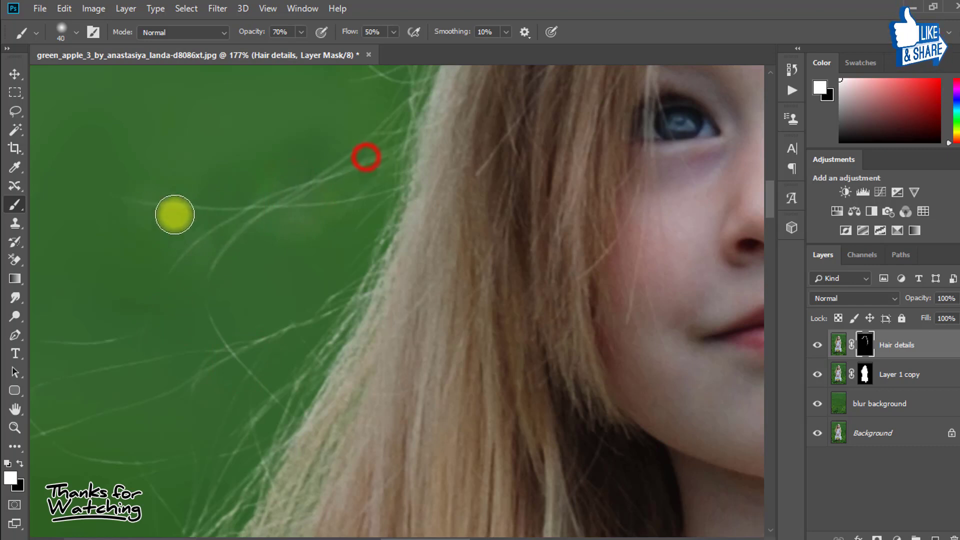
drag(204, 319, 197, 247)
drag(137, 368, 246, 205)
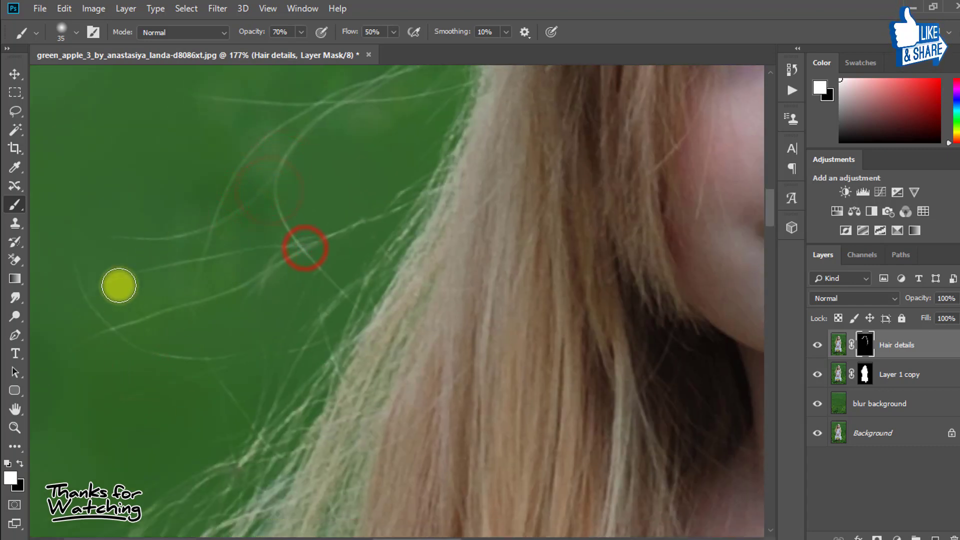
drag(302, 366, 396, 265)
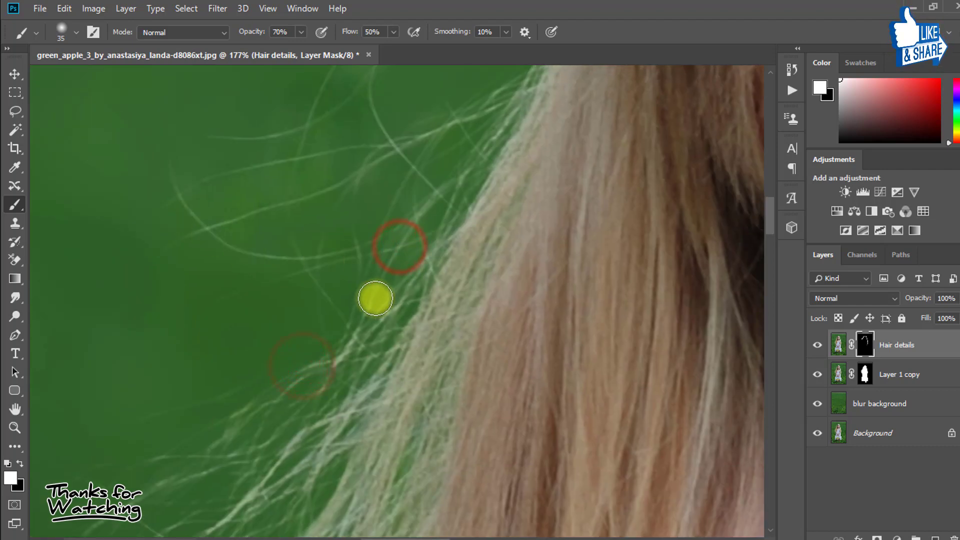
drag(455, 274, 275, 245)
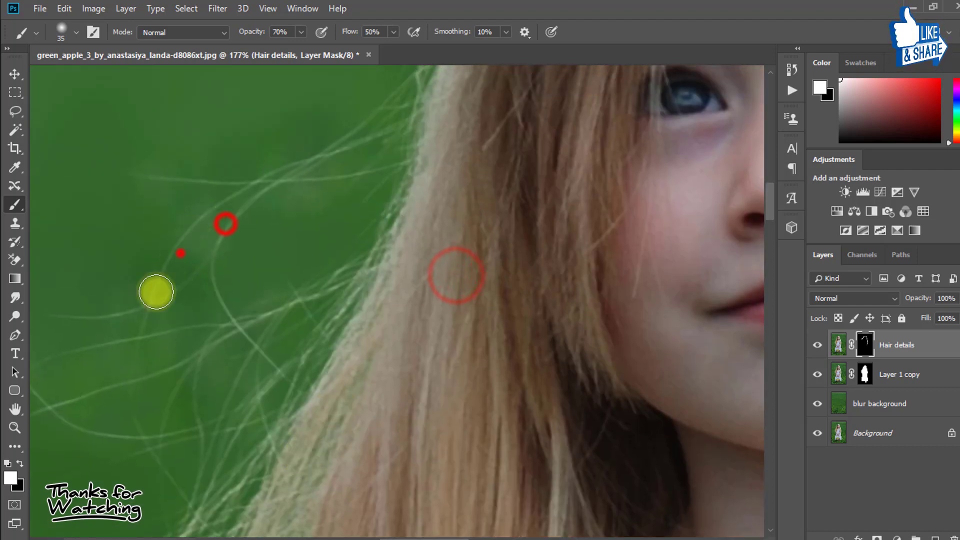
drag(363, 251, 382, 145)
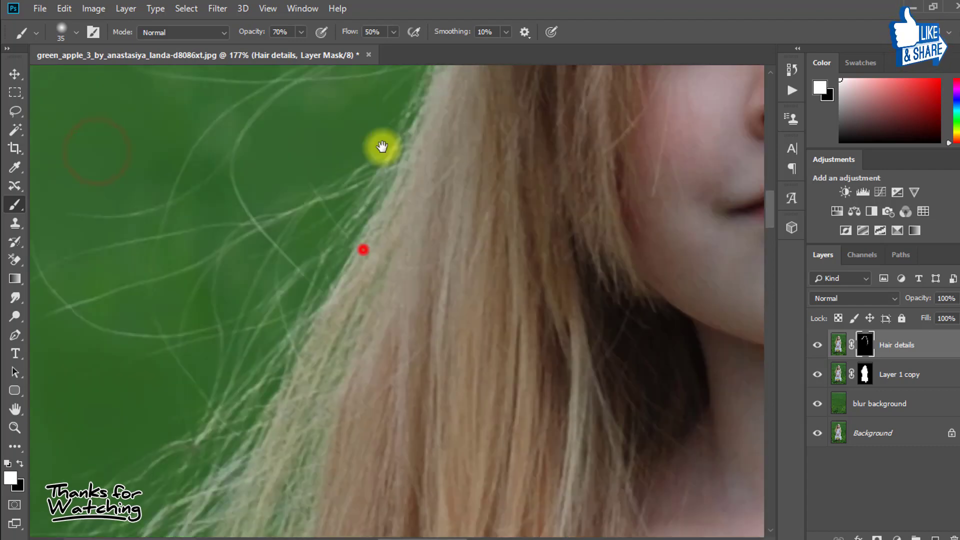
drag(362, 198, 370, 75)
Reveal fine strands extending into the green background left of the hair, then zoom in closer
drag(107, 427, 274, 281)
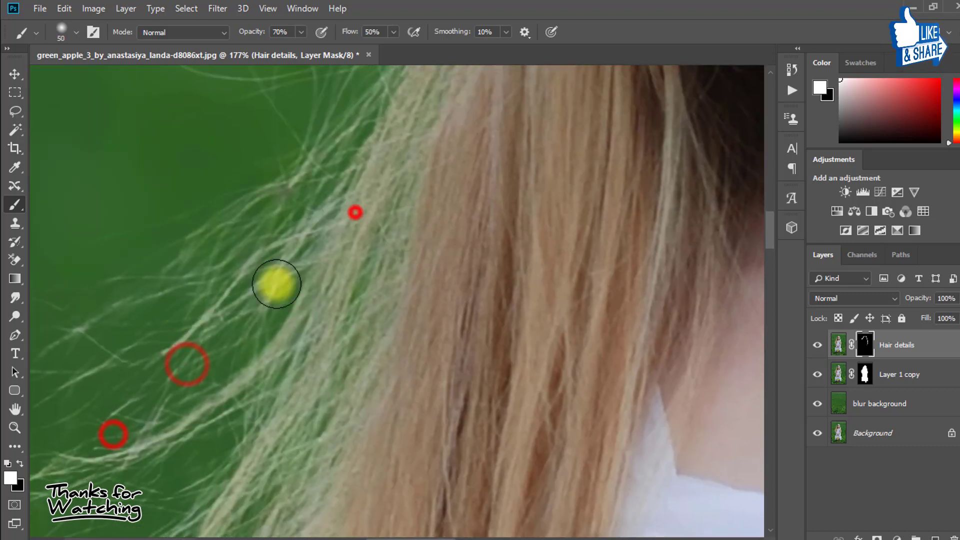
drag(249, 383, 345, 272)
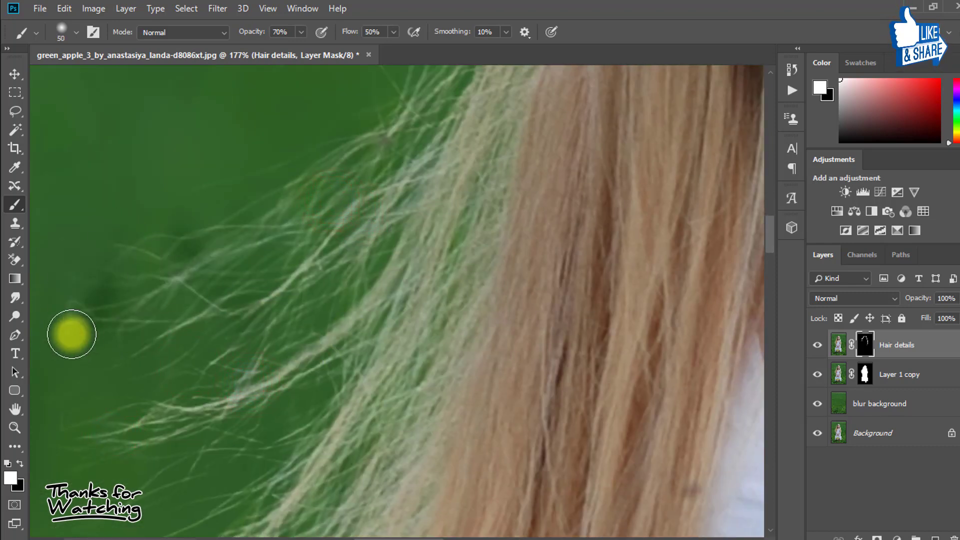
drag(124, 316, 279, 222)
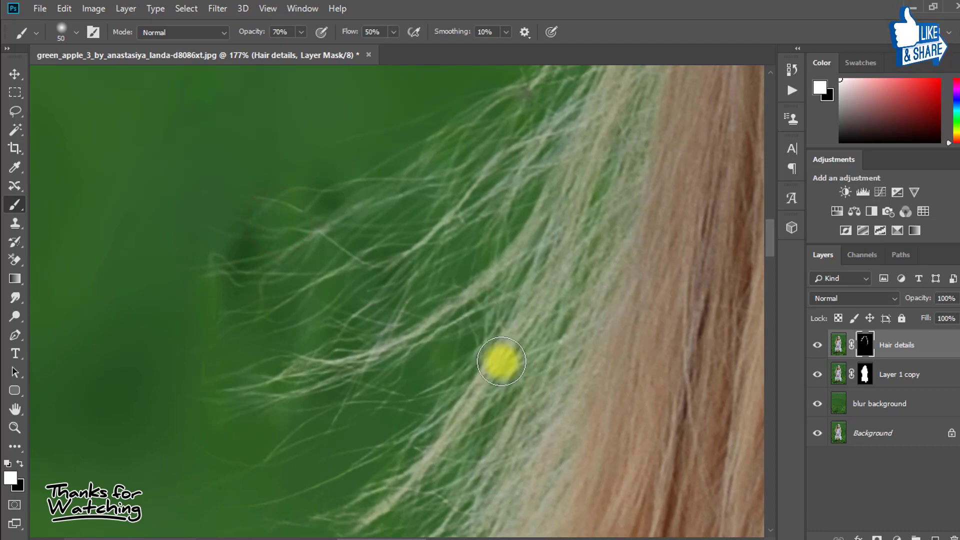
drag(437, 454, 470, 310)
drag(452, 420, 515, 268)
drag(365, 473, 403, 331)
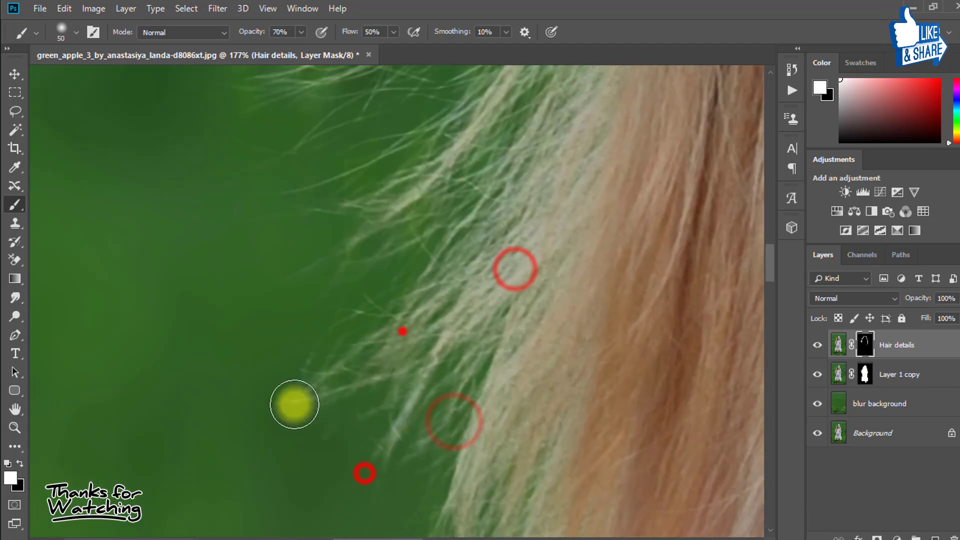
drag(294, 404, 386, 427)
drag(422, 279, 369, 356)
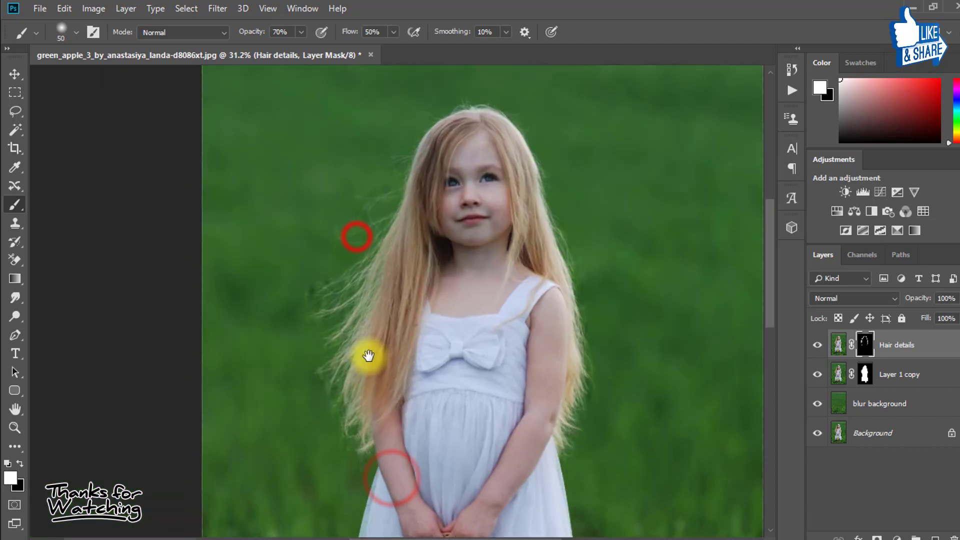
drag(327, 300, 385, 257)
drag(284, 270, 290, 269)
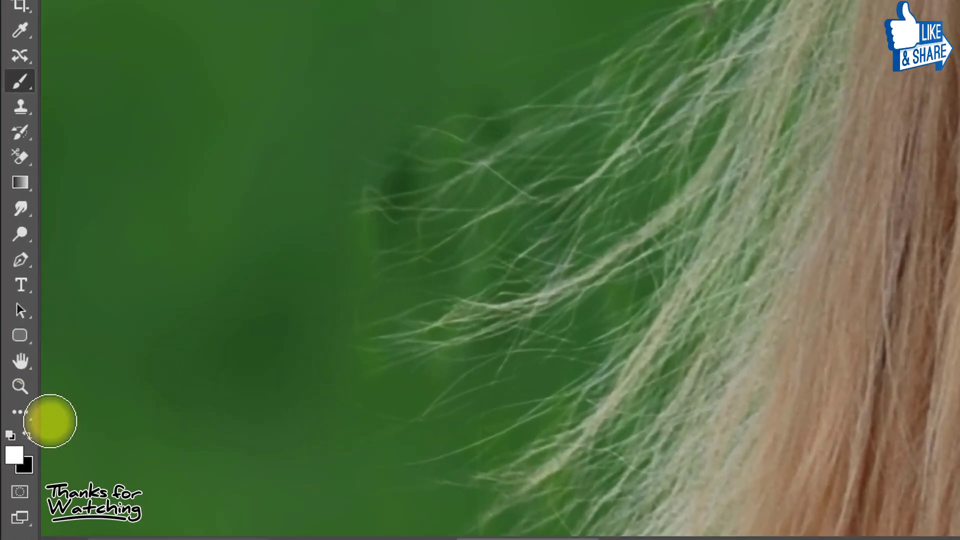
Switch to black and hide the unwanted fringe around the loose strands
click(20, 463)
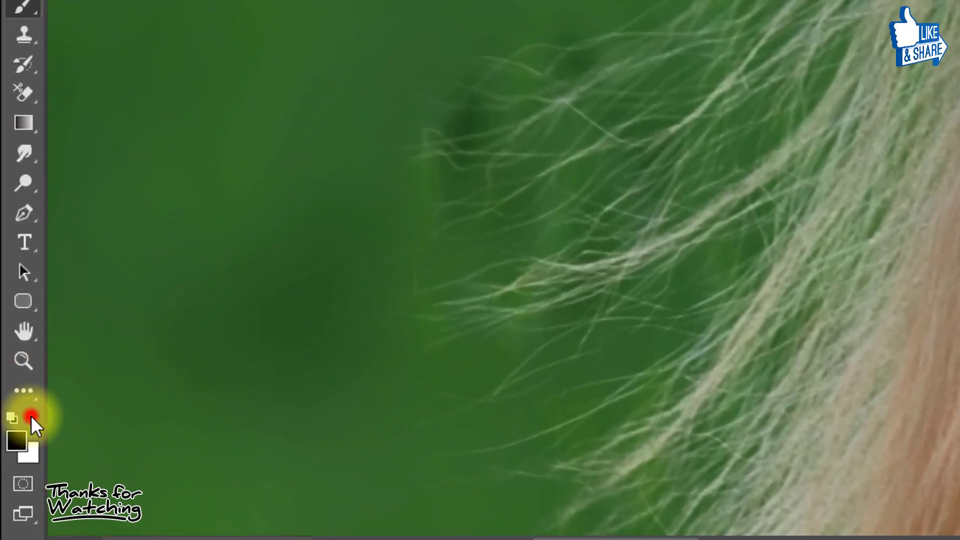
mouse_move(431, 176)
mouse_down()
mouse_move(500, 73)
mouse_move(650, 132)
mouse_up()
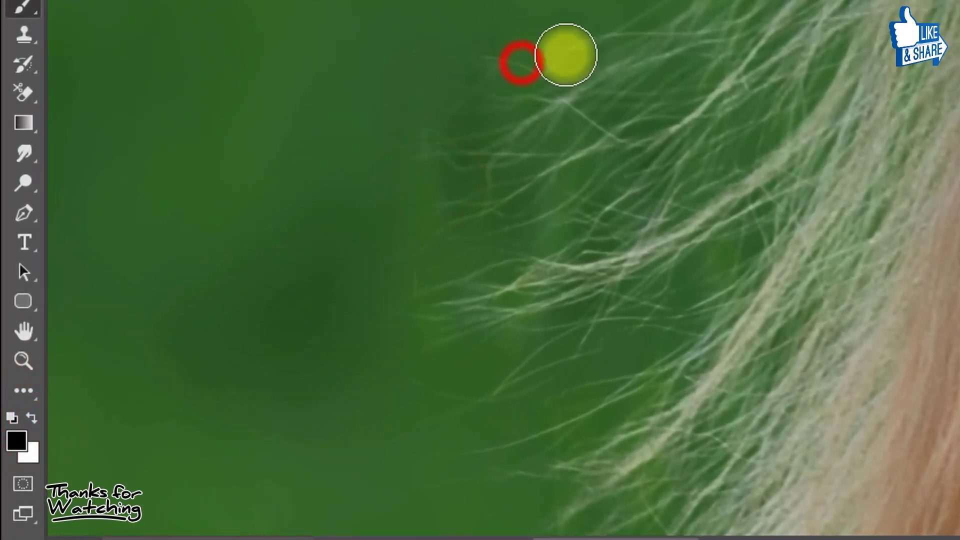
drag(530, 189, 528, 242)
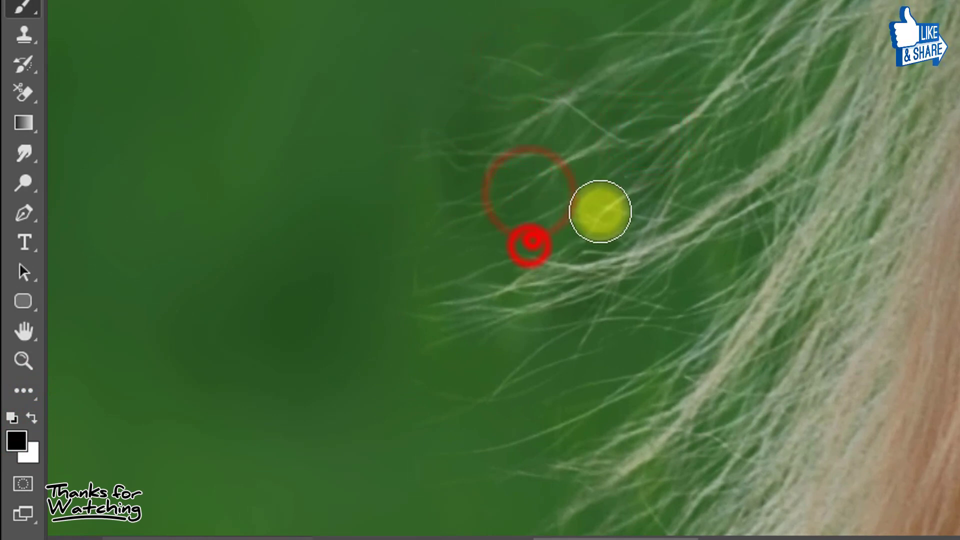
drag(544, 340, 572, 177)
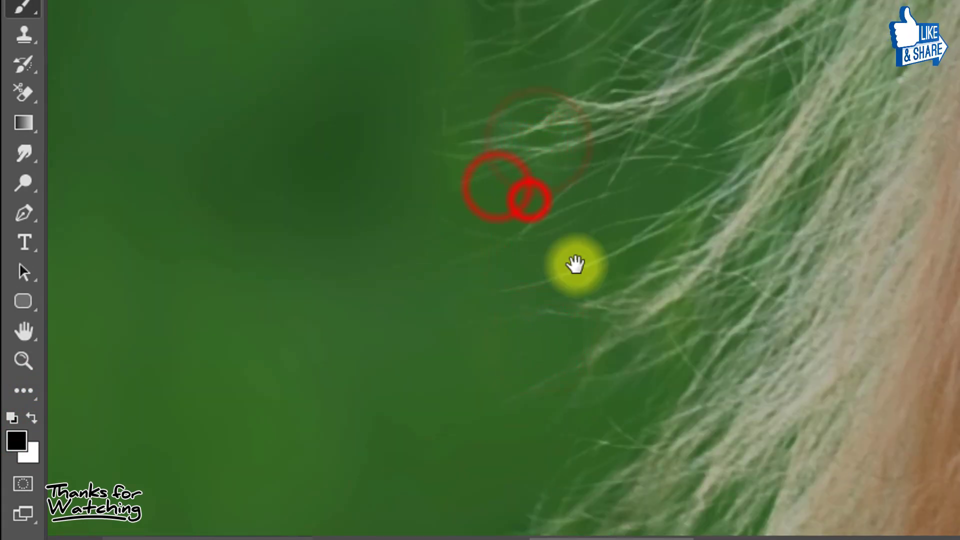
drag(570, 265, 451, 224)
drag(277, 452, 388, 297)
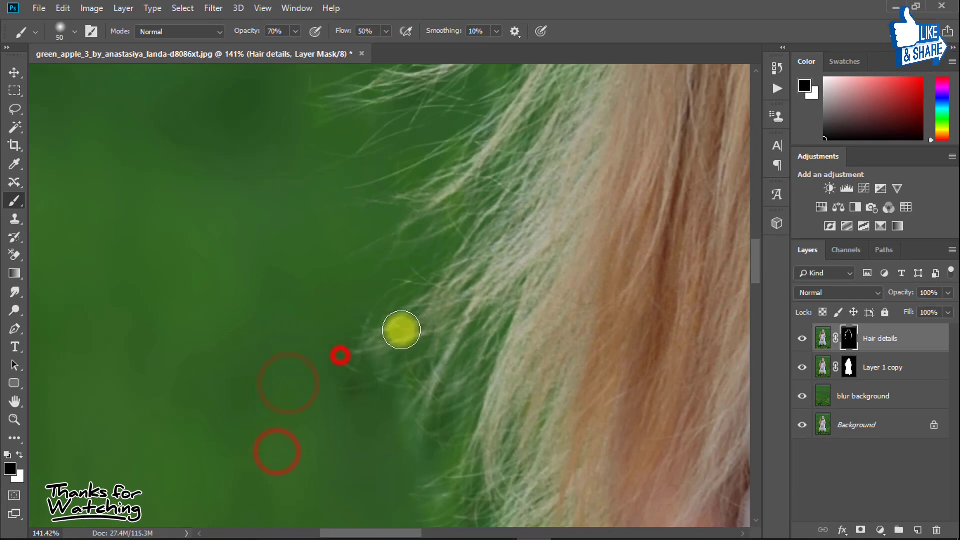
Work down the lower hair beside the neck, then zoom out to check the whole girl
drag(398, 416, 387, 263)
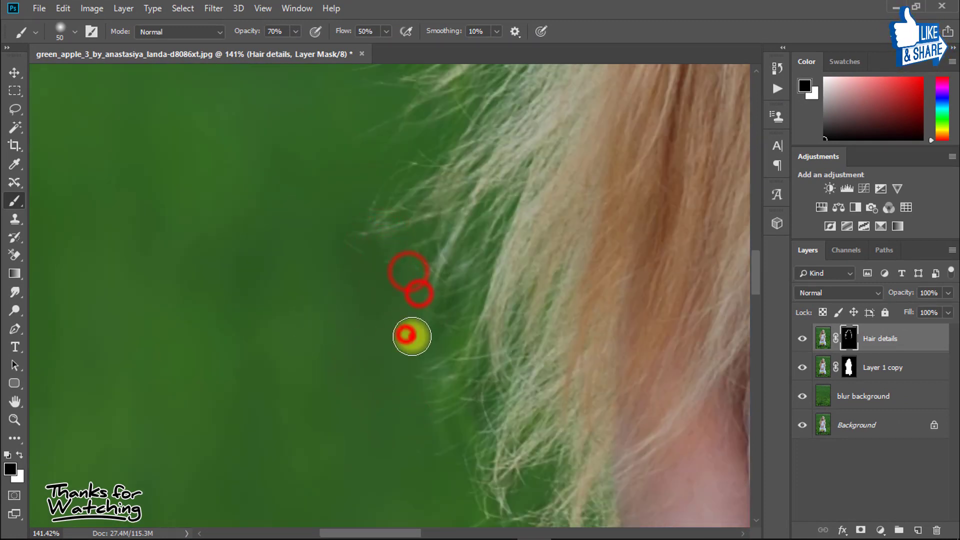
drag(406, 402, 406, 293)
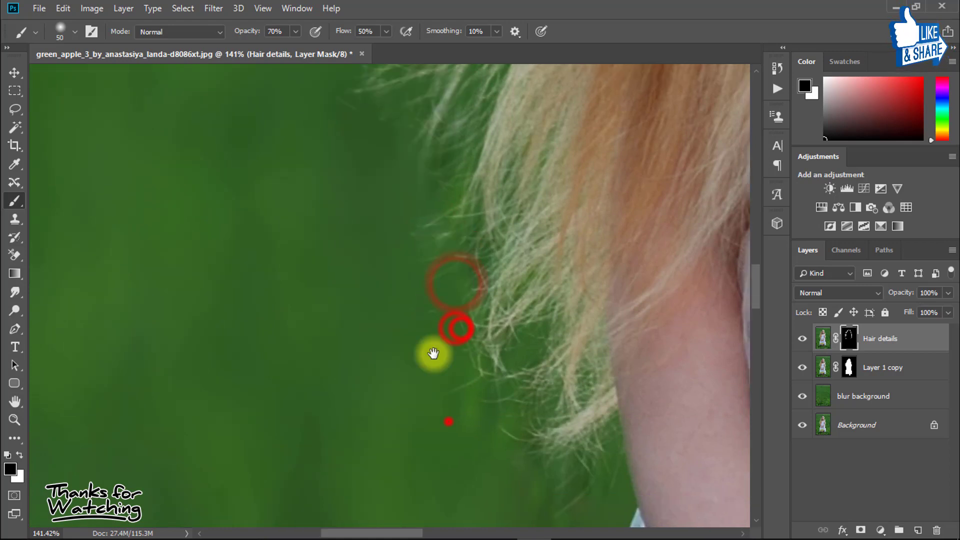
drag(449, 422, 446, 355)
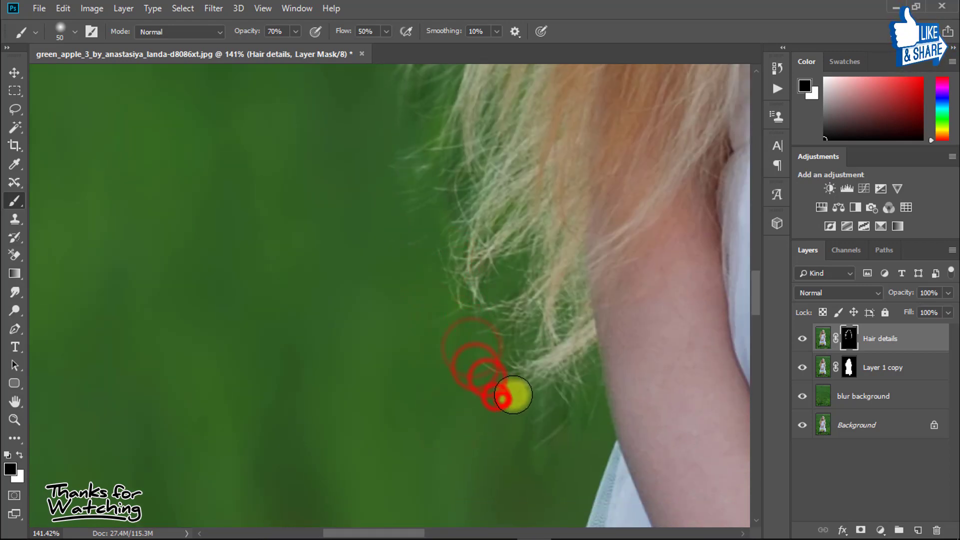
drag(420, 227, 325, 225)
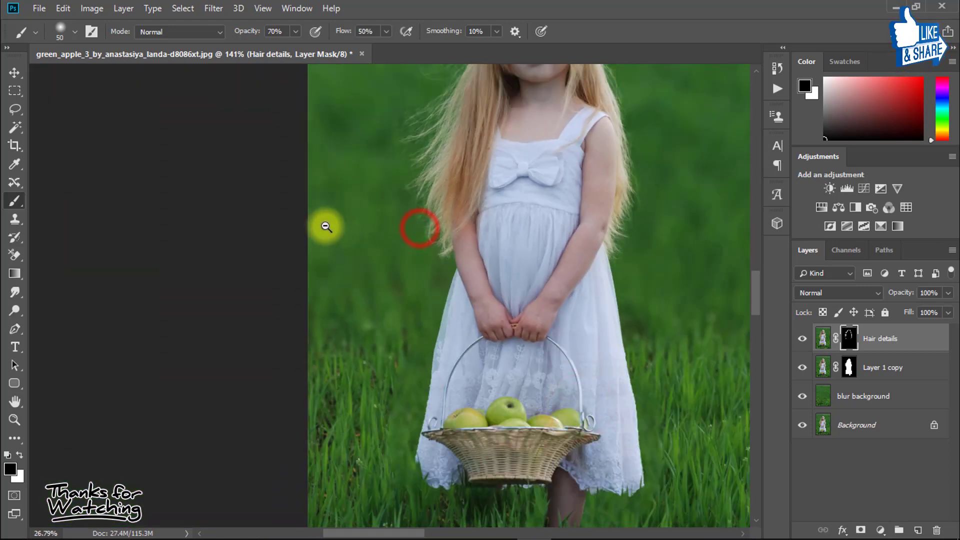
click(375, 155)
mouse_move(321, 314)
mouse_down()
mouse_move(375, 322)
mouse_move(447, 253)
mouse_up()
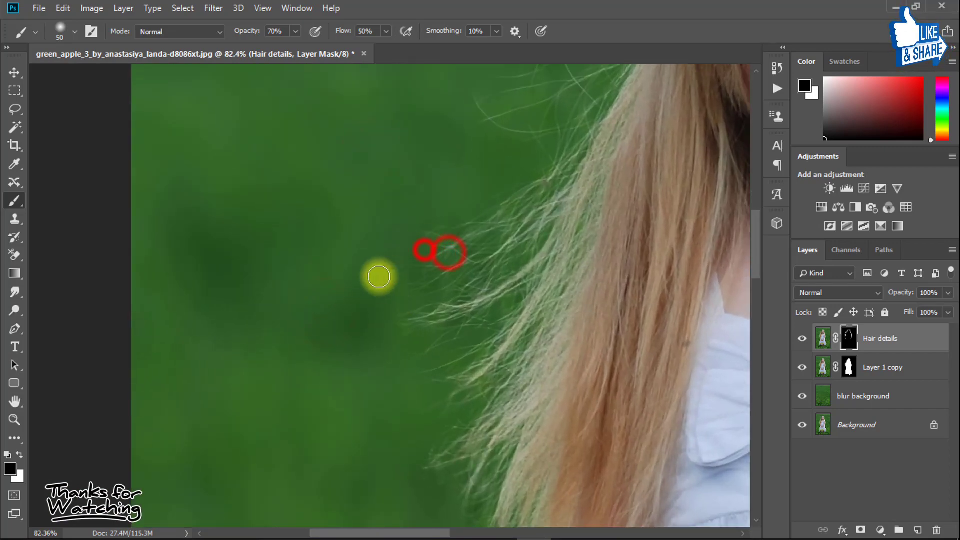
drag(510, 256, 201, 208)
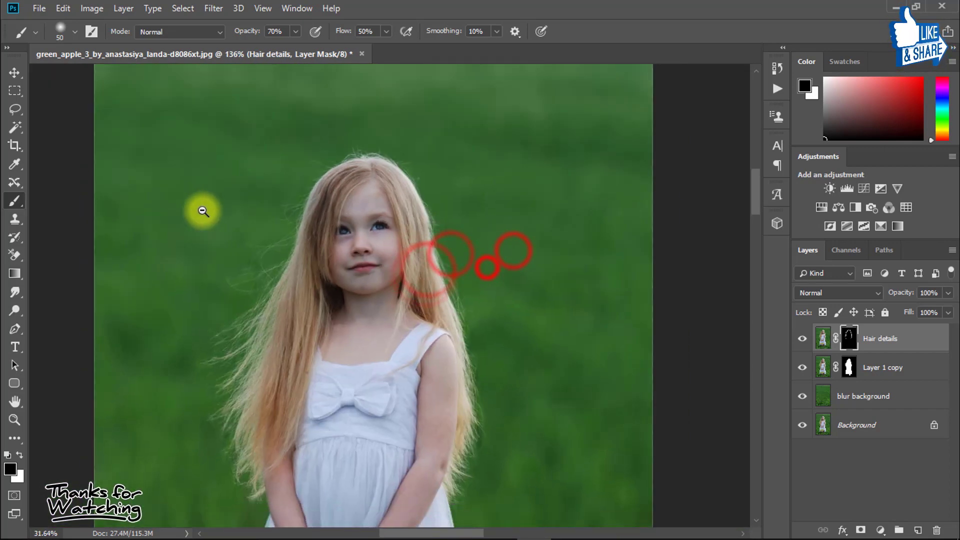
drag(298, 277, 315, 215)
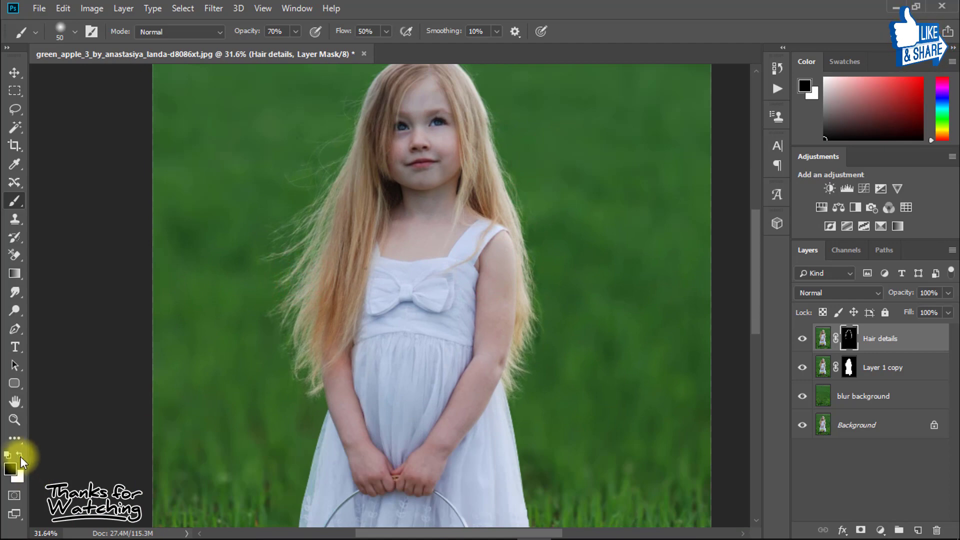
Paint the mask over the grass by the leg and along the dress edge near the basket
mouse_move(200, 463)
mouse_down()
mouse_move(221, 285)
mouse_move(354, 269)
mouse_move(425, 289)
mouse_move(466, 341)
mouse_up()
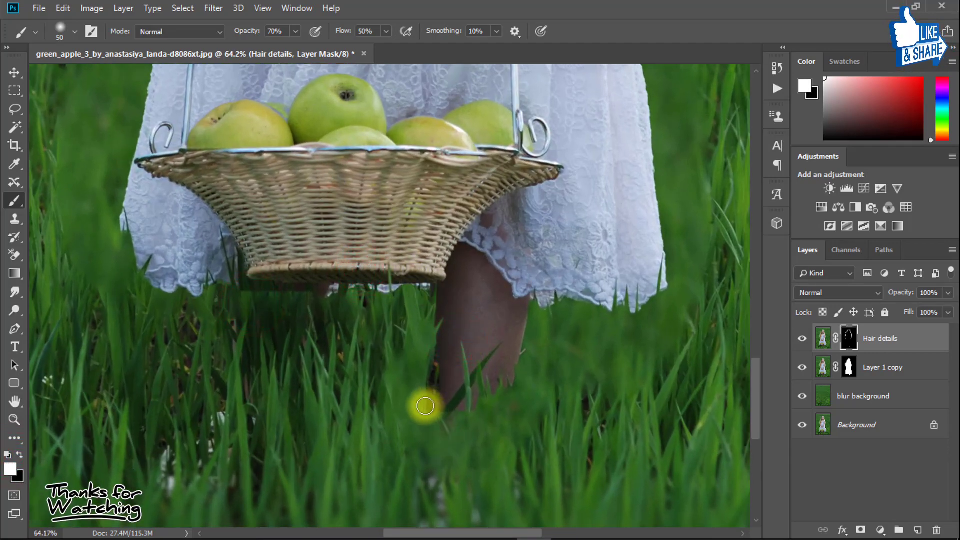
click(498, 325)
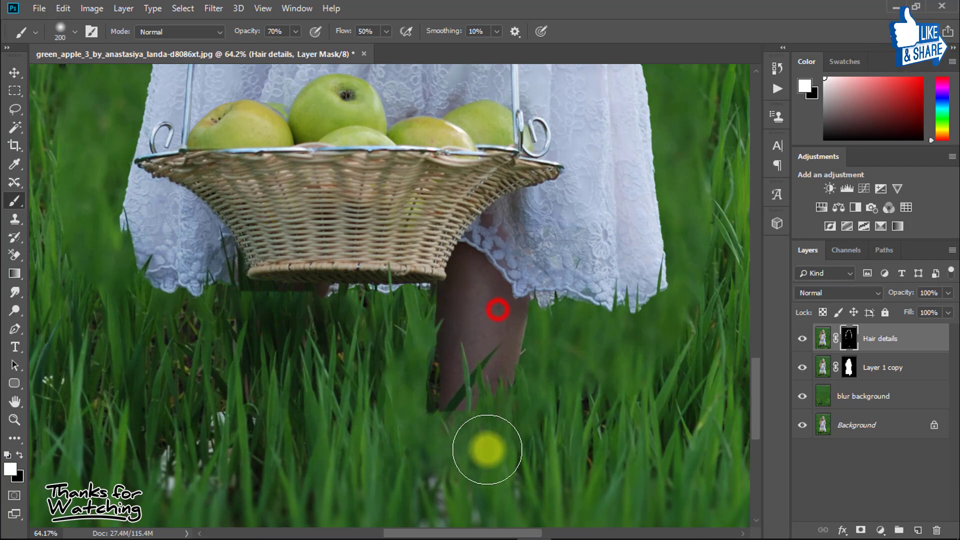
click(454, 401)
click(440, 442)
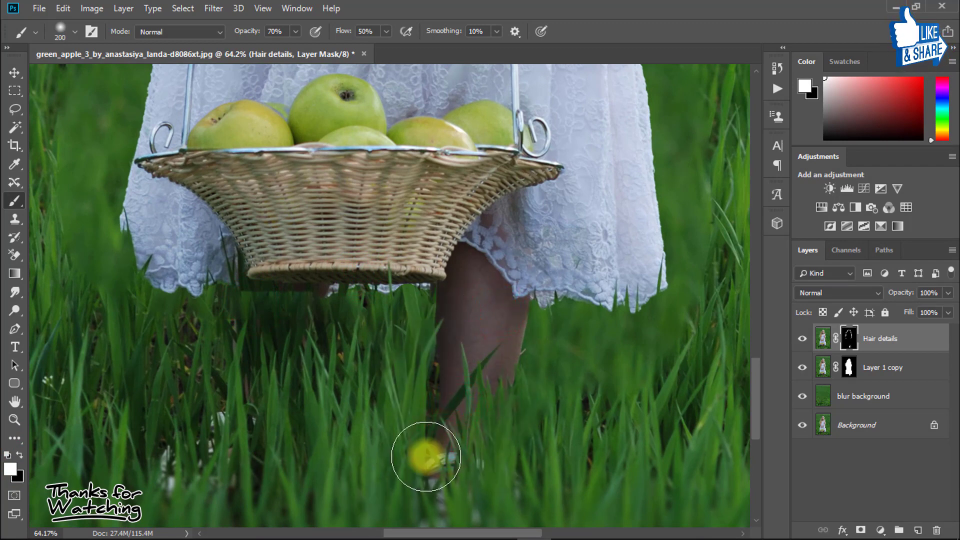
click(478, 406)
drag(376, 459, 431, 389)
click(243, 204)
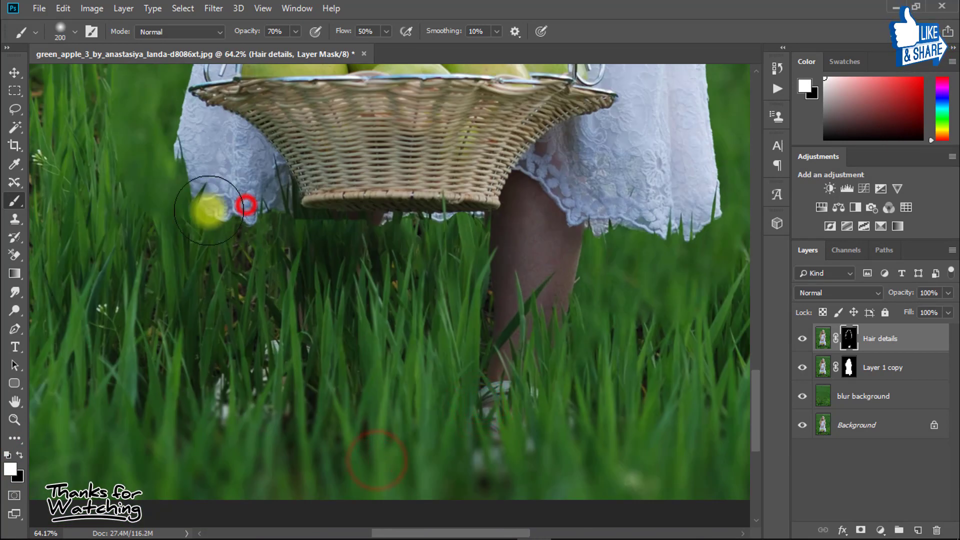
click(200, 194)
drag(194, 232, 315, 401)
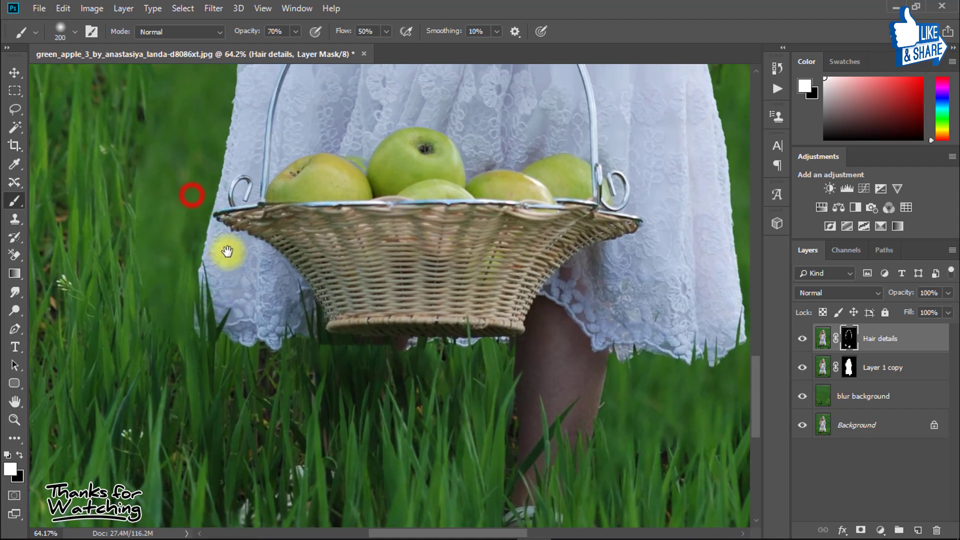
click(268, 177)
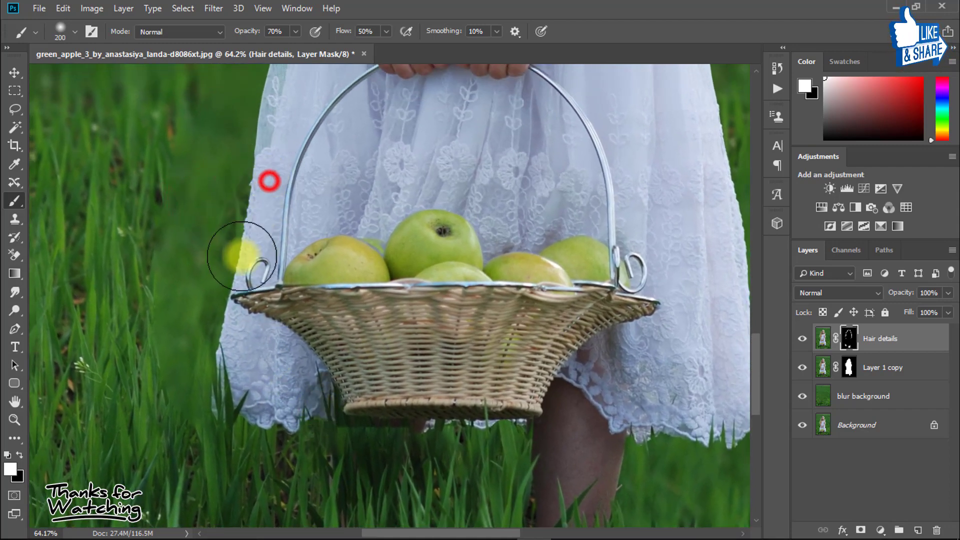
click(262, 225)
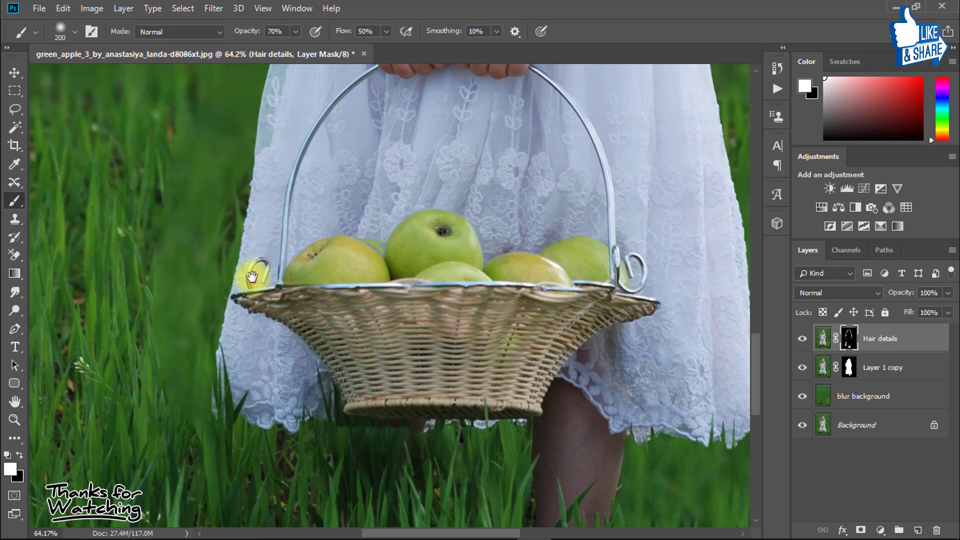
Paint the mask over the grass around the feet below the dress
drag(253, 275, 140, 274)
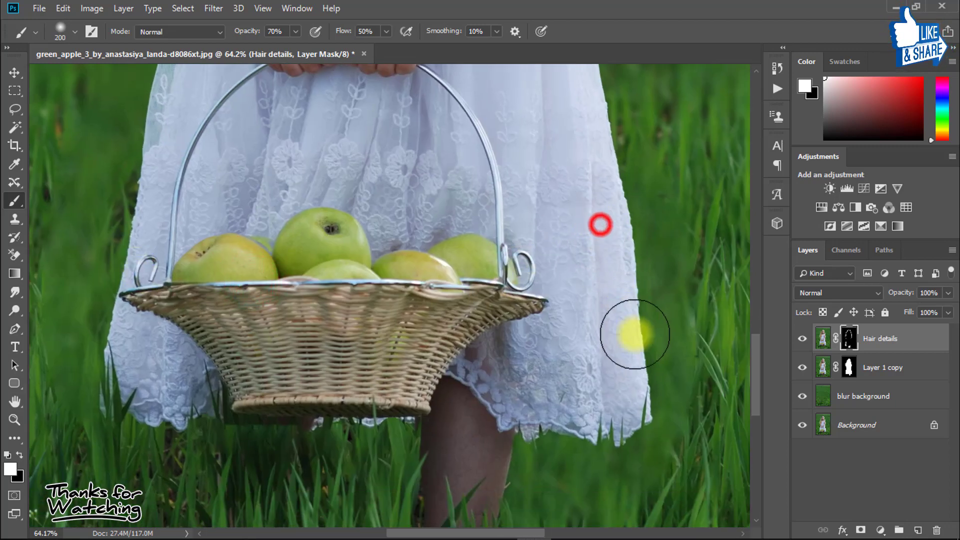
drag(573, 466, 550, 322)
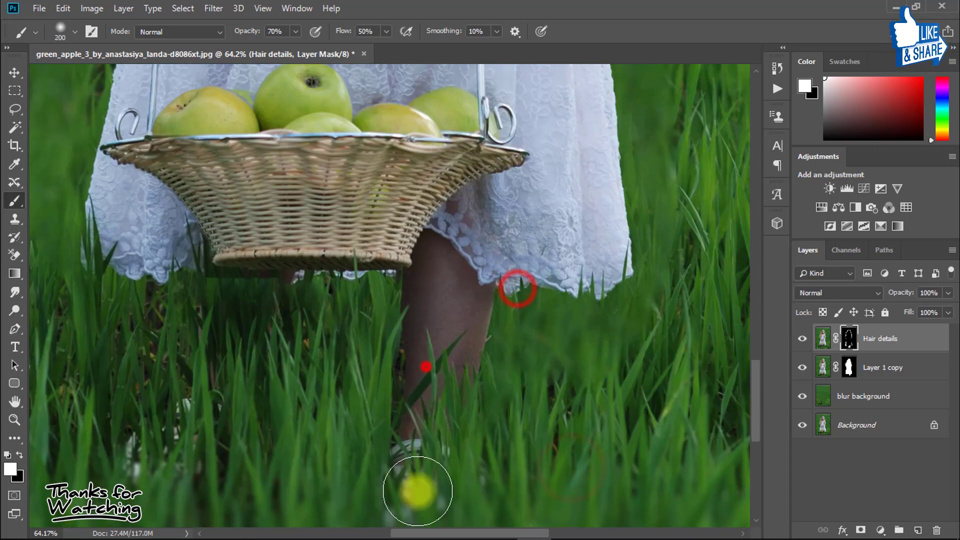
drag(397, 437, 416, 340)
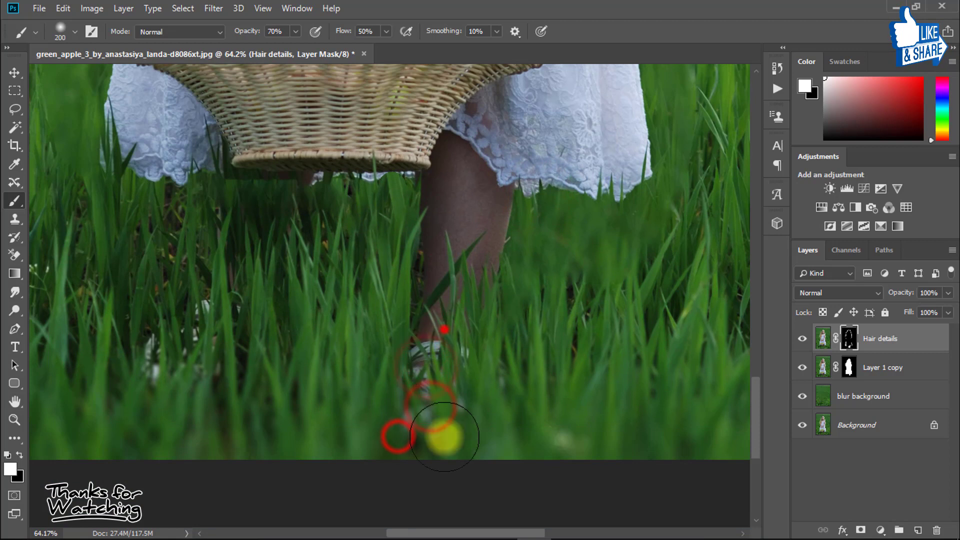
click(155, 186)
click(227, 152)
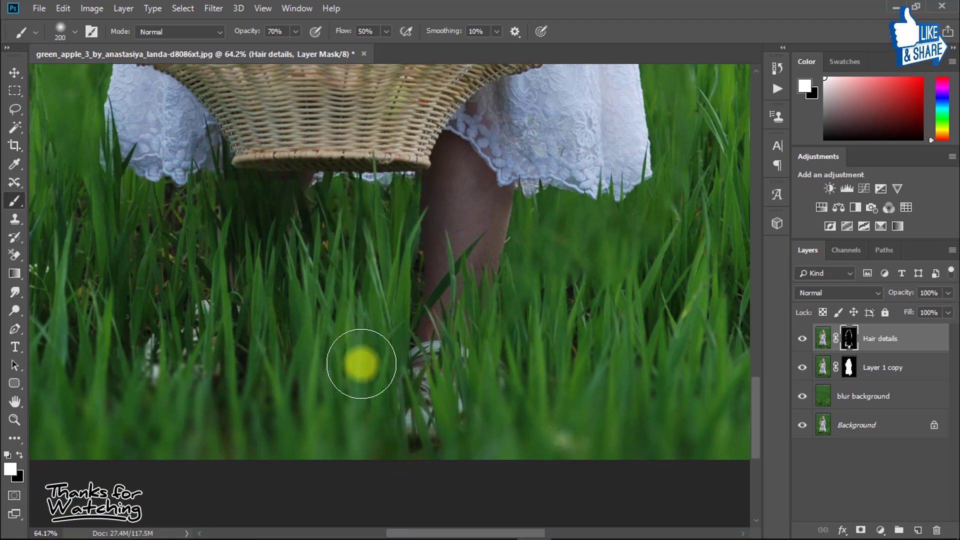
click(457, 336)
click(482, 396)
click(229, 298)
click(156, 339)
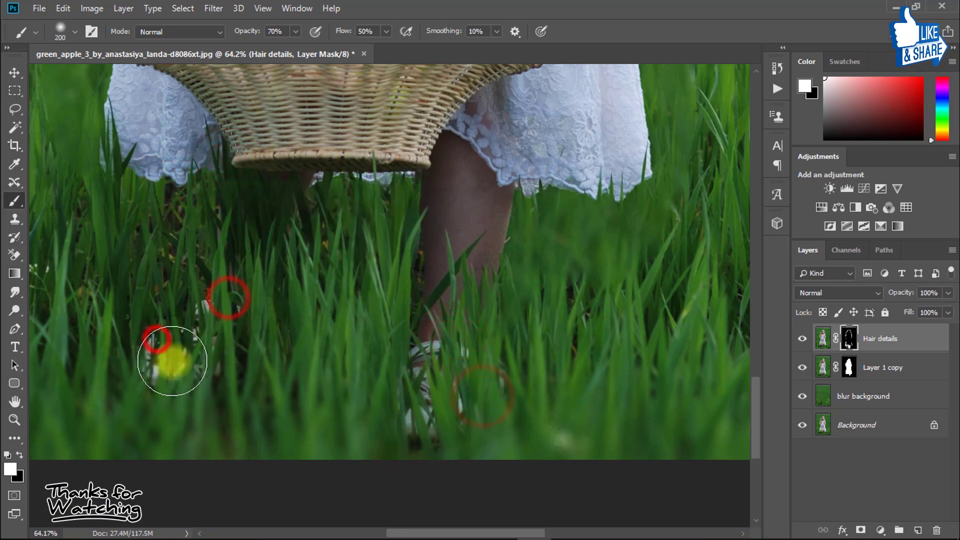
drag(318, 187, 333, 100)
Stamp all visible layers into a new Layer 1 with Ctrl+Alt+Shift+E
ctrl+click(328, 101)
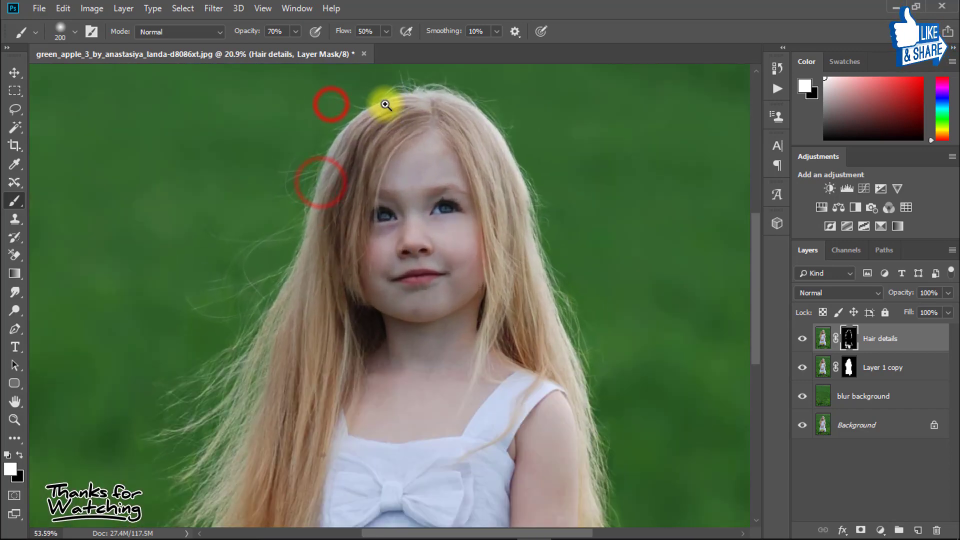
drag(419, 112, 369, 111)
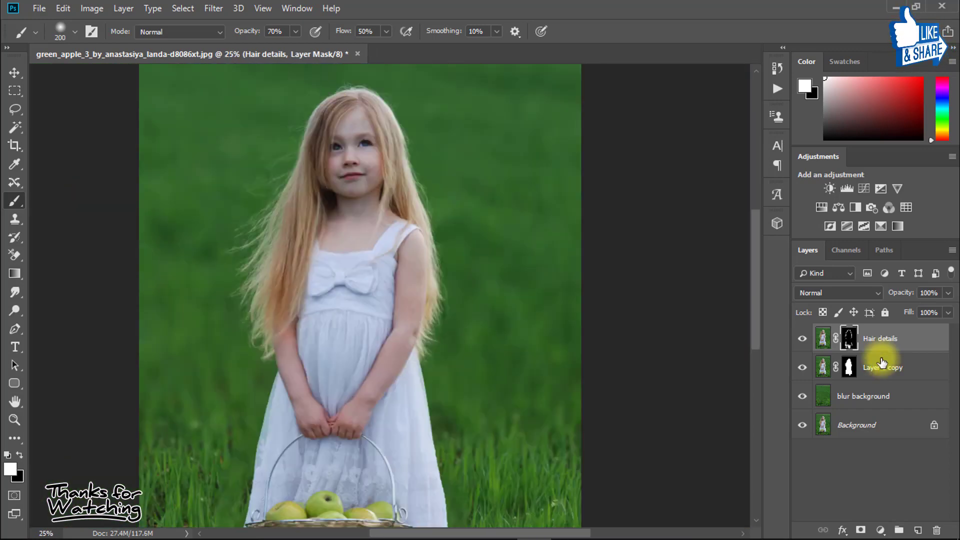
key(ctrl+alt+shift+e)
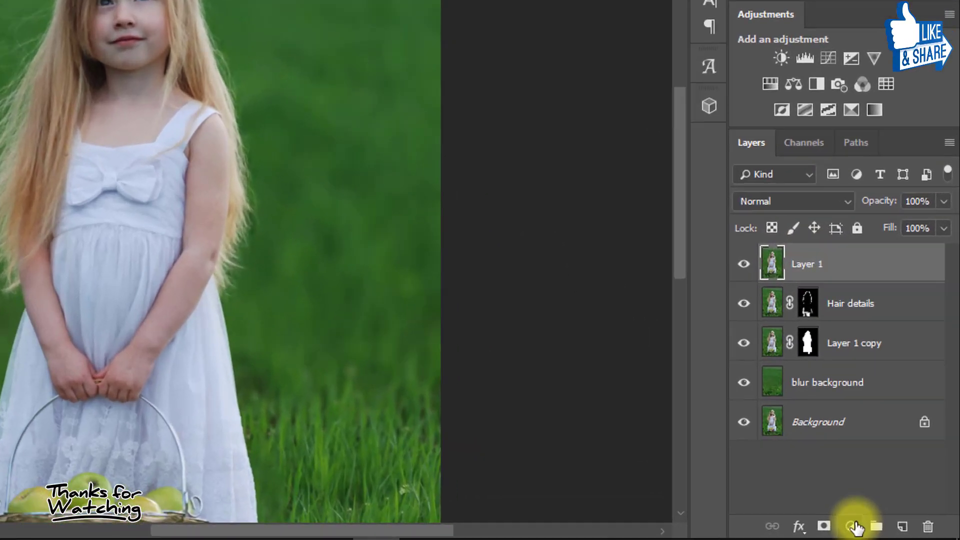
Add a Curves adjustment layer and pull the RGB white point left to brighten highlights
click(881, 530)
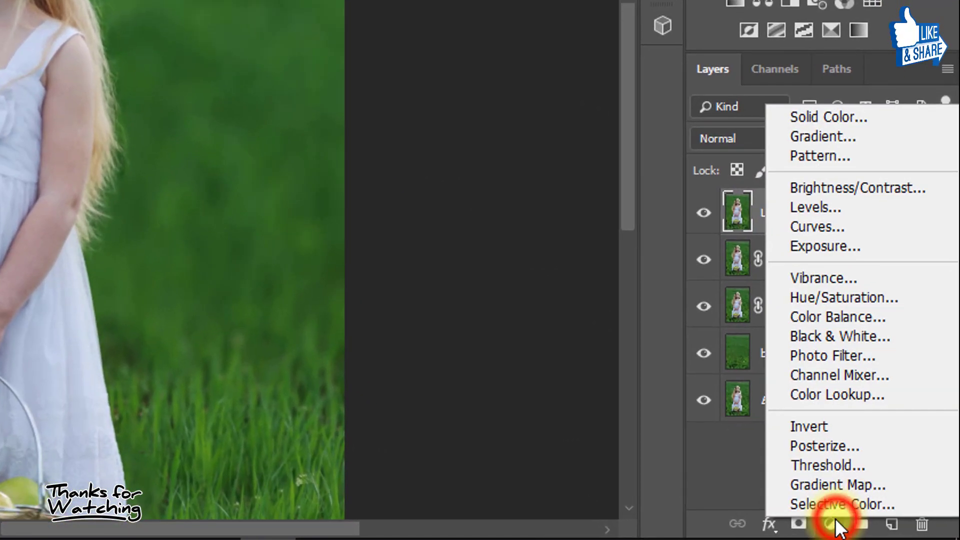
click(828, 226)
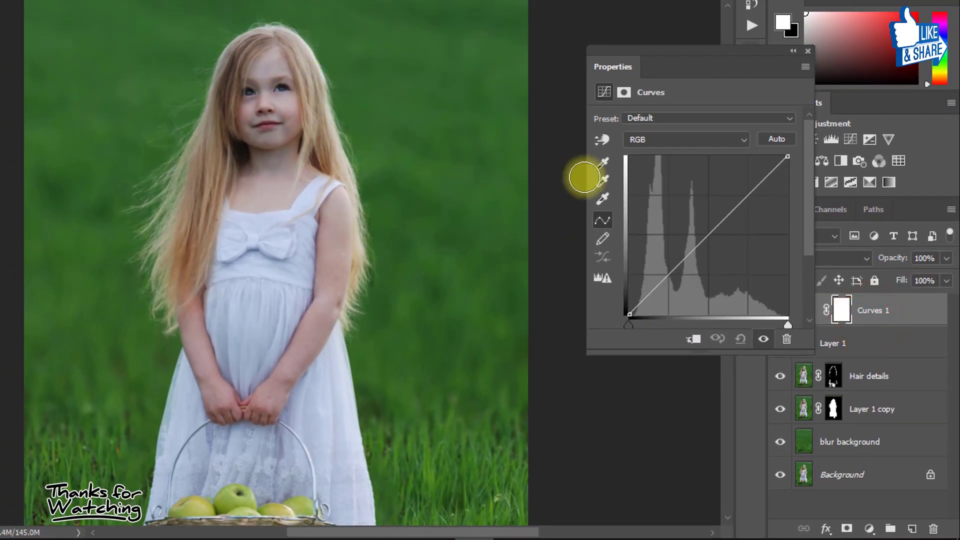
click(658, 140)
click(658, 138)
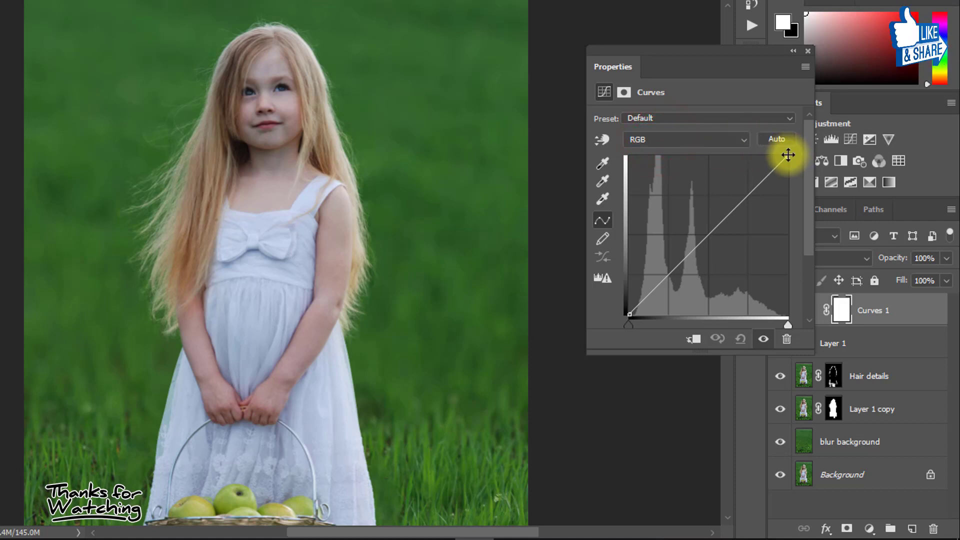
drag(787, 157, 769, 157)
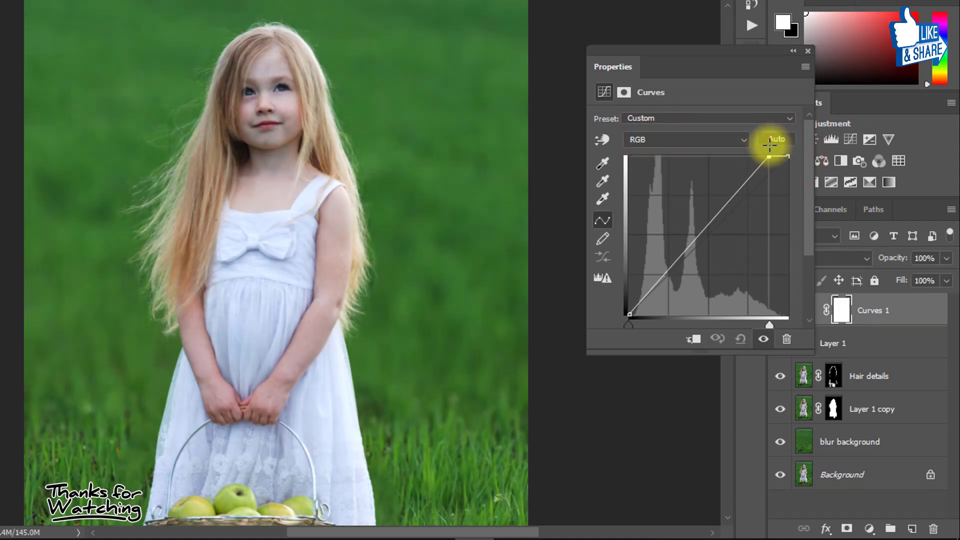
Raise the Blue channel's shadows in Curves to give the photo a faded teal cast
click(680, 135)
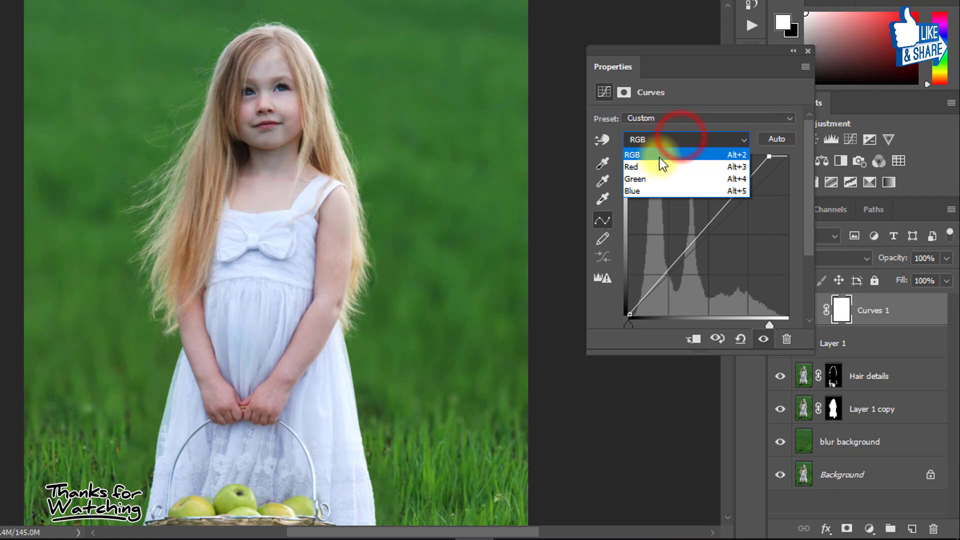
click(642, 163)
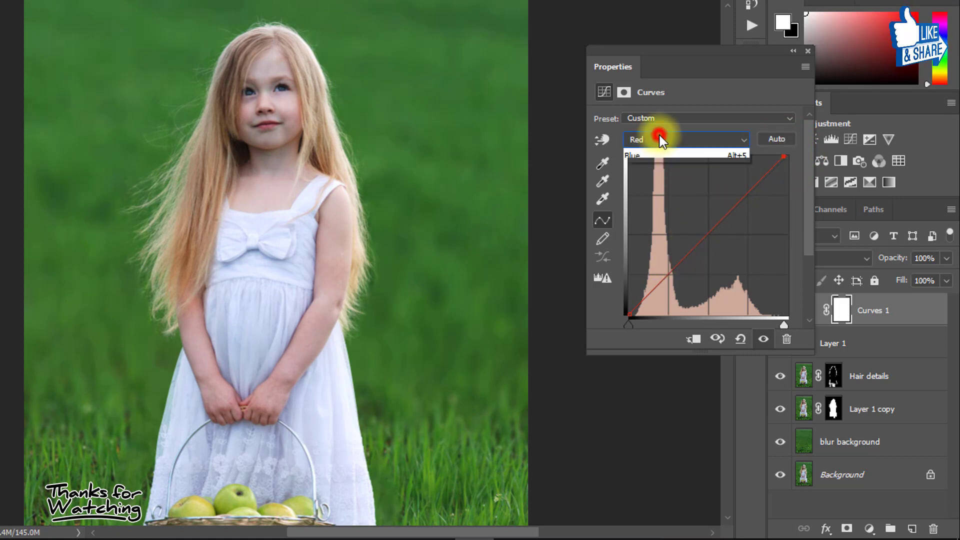
click(644, 174)
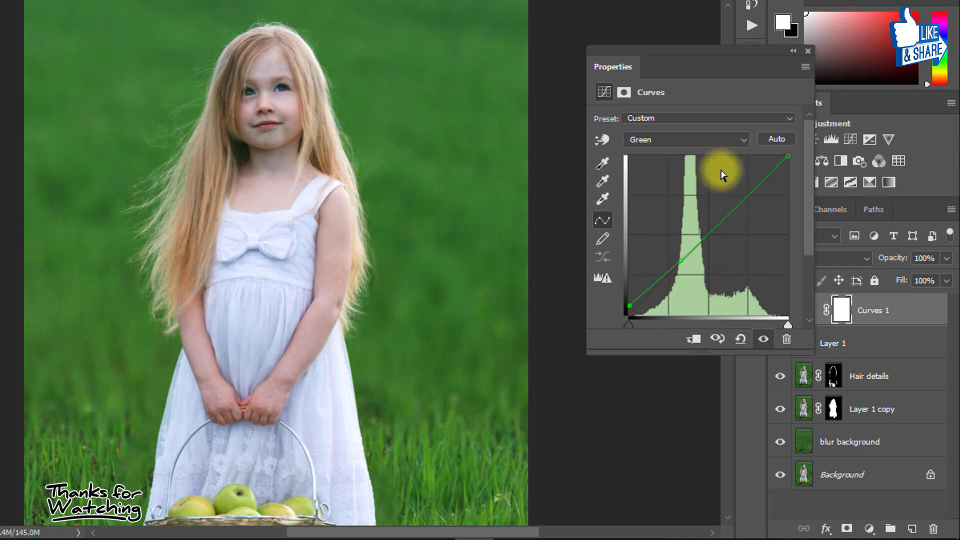
click(662, 139)
click(641, 191)
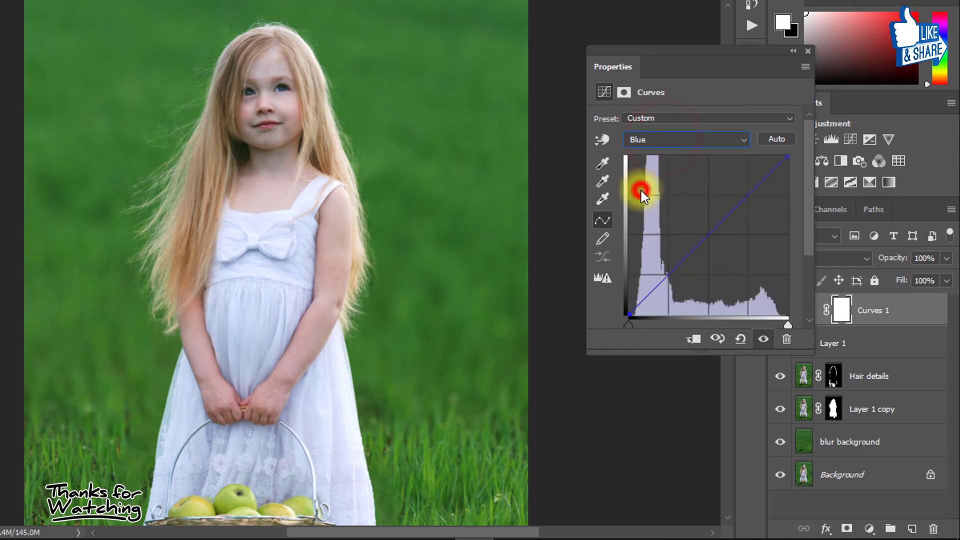
click(686, 256)
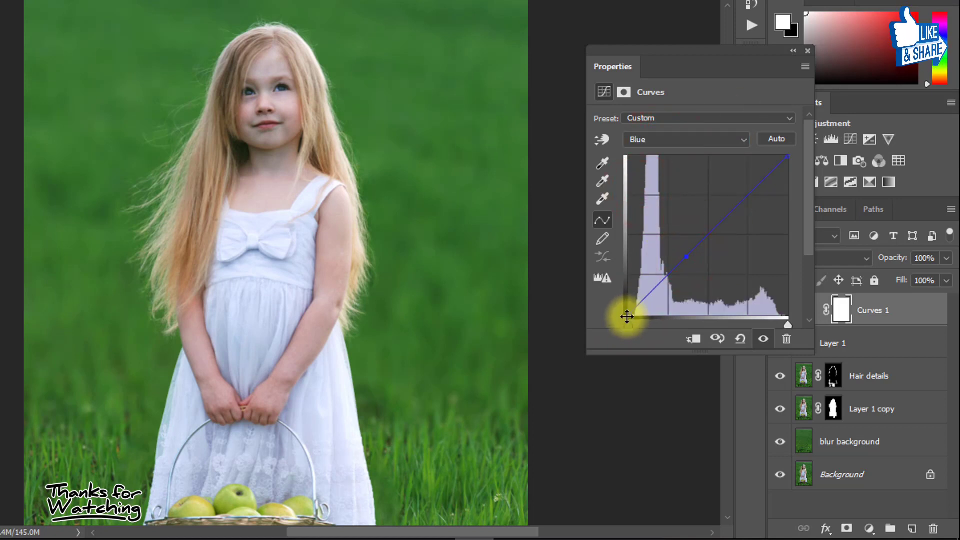
drag(626, 315, 612, 302)
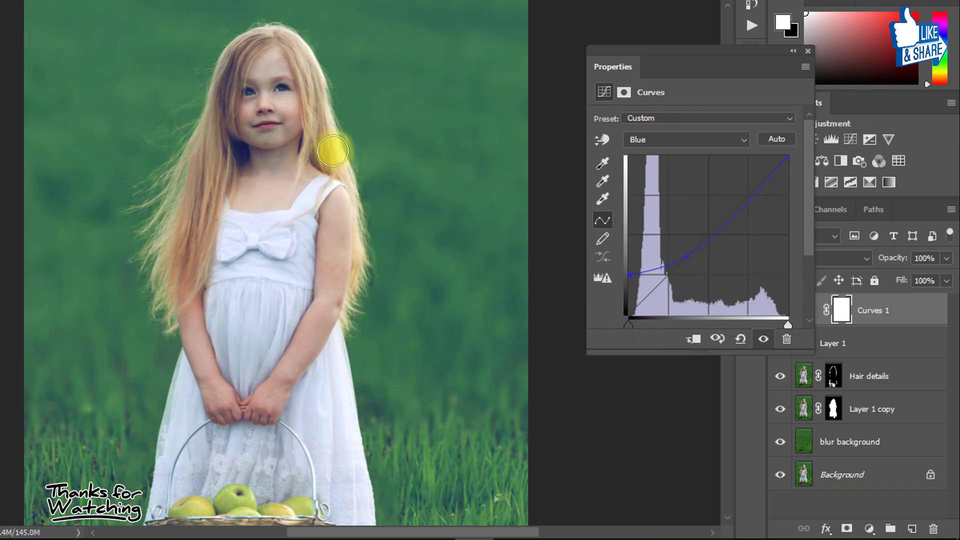
alt+click(278, 99)
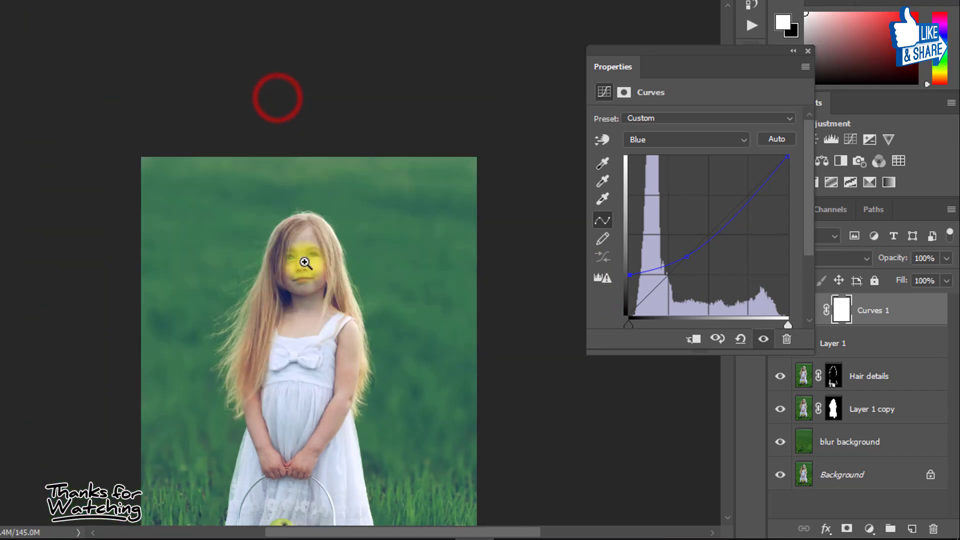
Close the Curves properties and toggle Curves 1 off and on to compare before and after
click(302, 269)
drag(304, 323, 288, 168)
alt+click(306, 214)
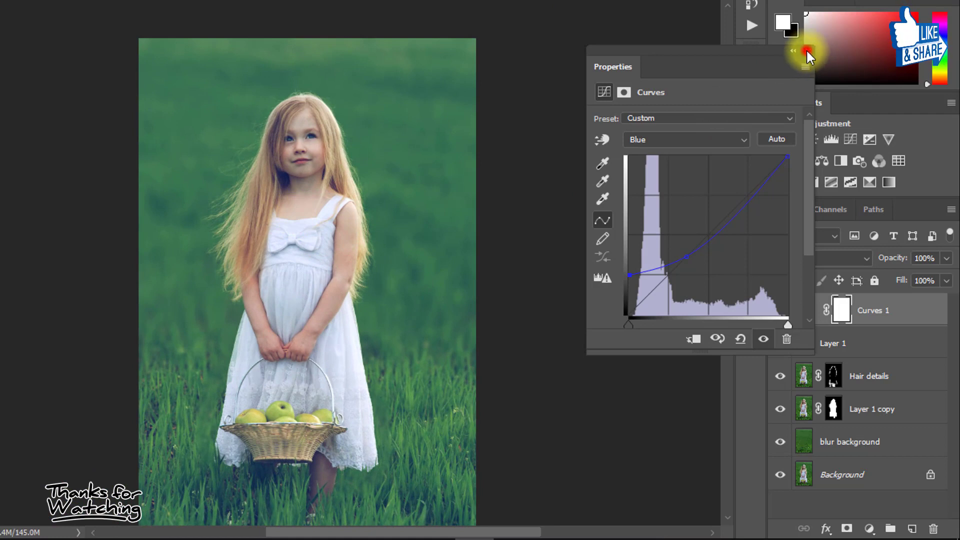
click(807, 50)
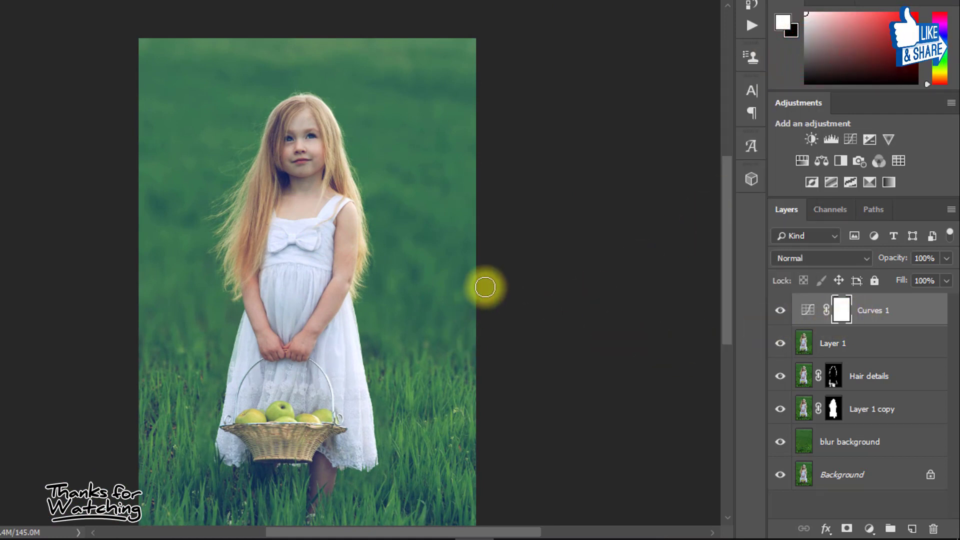
click(328, 152)
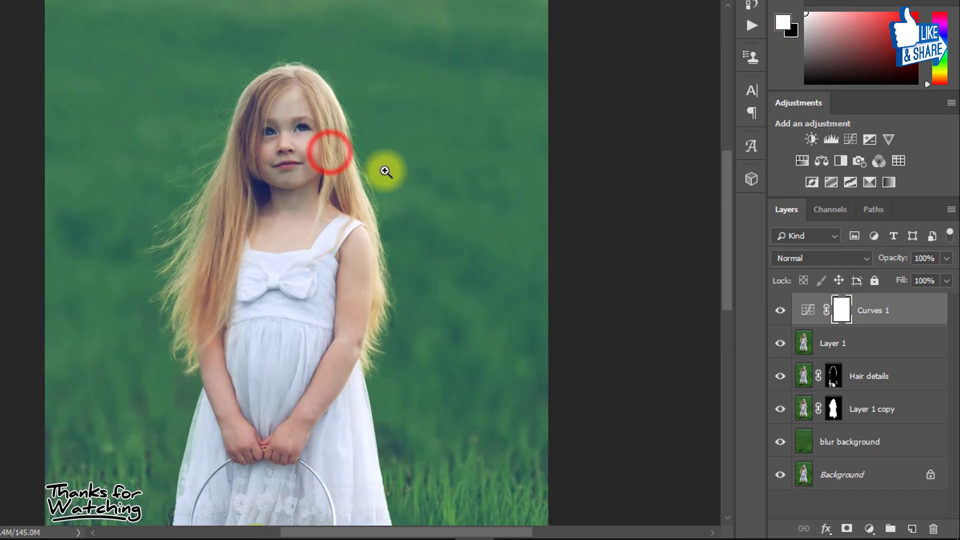
click(772, 311)
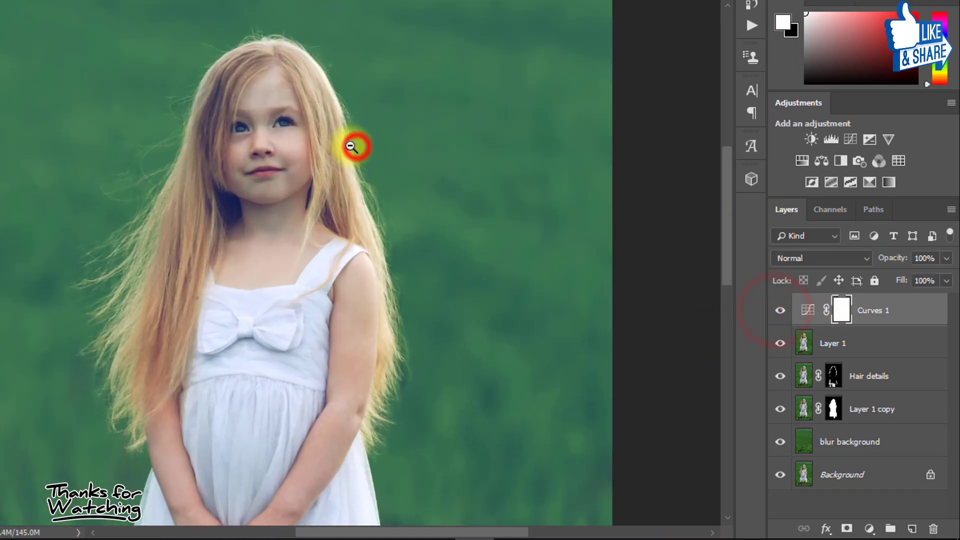
alt+click(339, 139)
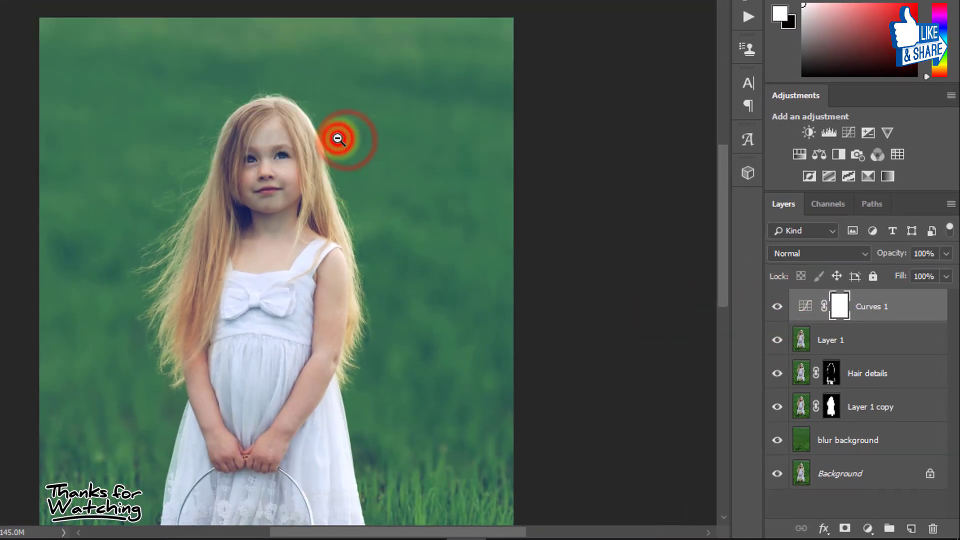
click(110, 223)
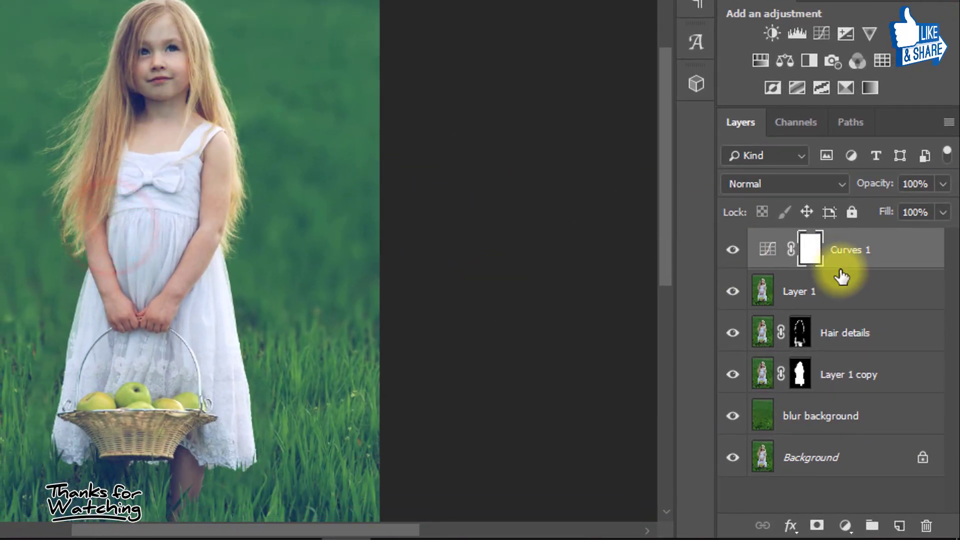
Add Layer 2, set the foreground to orange ffae00, and dab a 1100 px soft brush
click(900, 525)
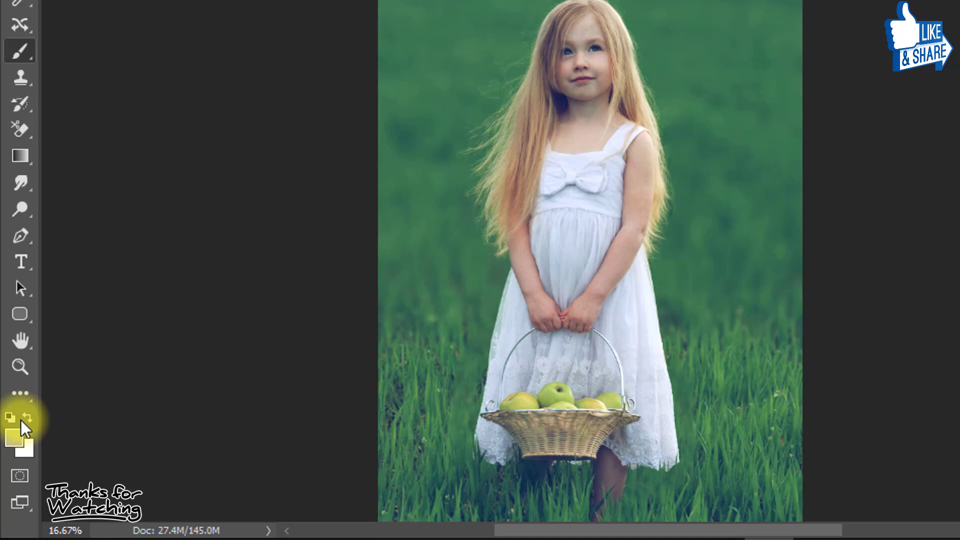
click(16, 433)
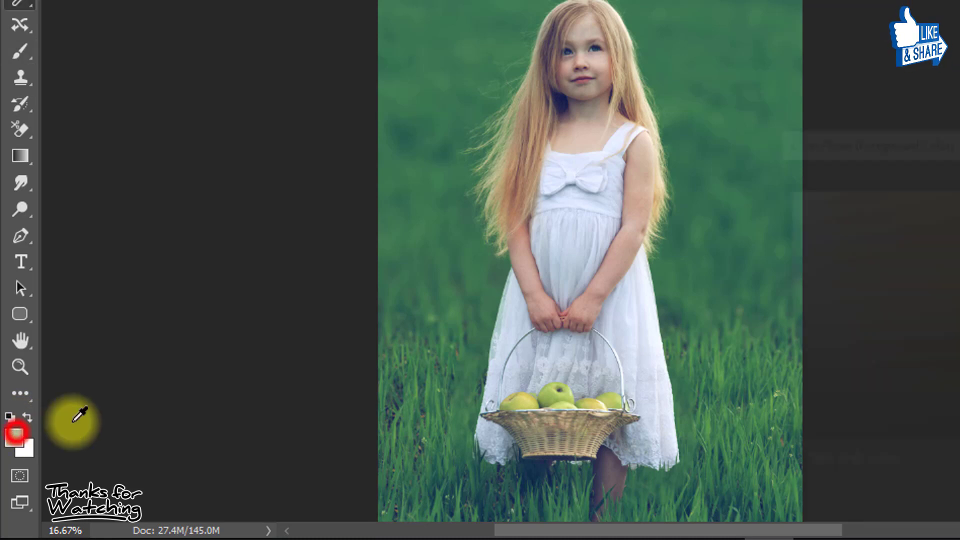
drag(712, 326, 720, 295)
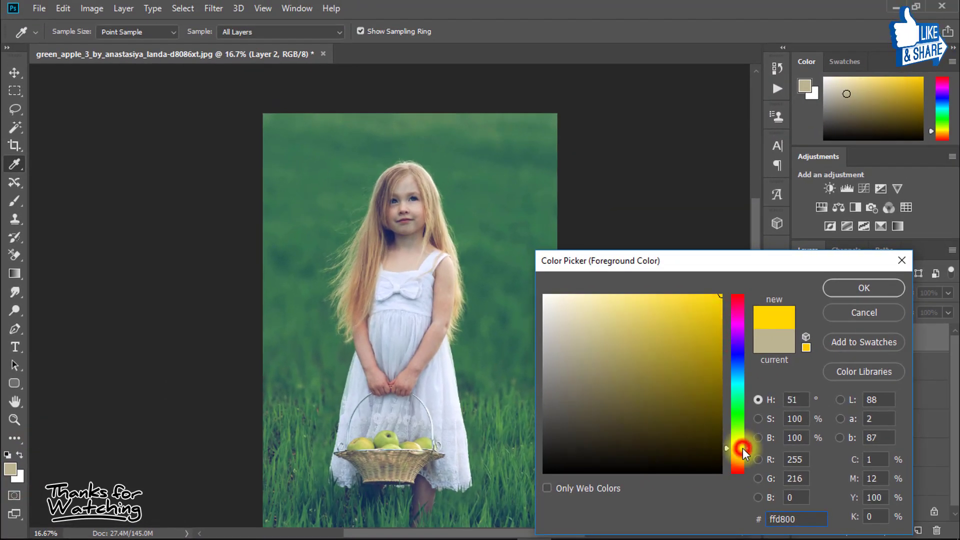
drag(743, 449, 741, 453)
click(853, 286)
key(b)
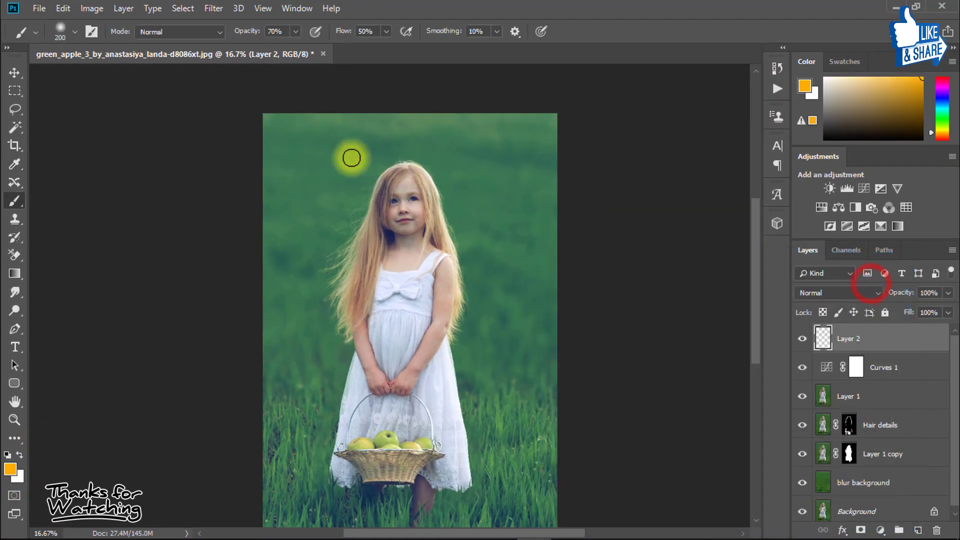
key(bracketright)
key(bracketright)
key(bracketright)
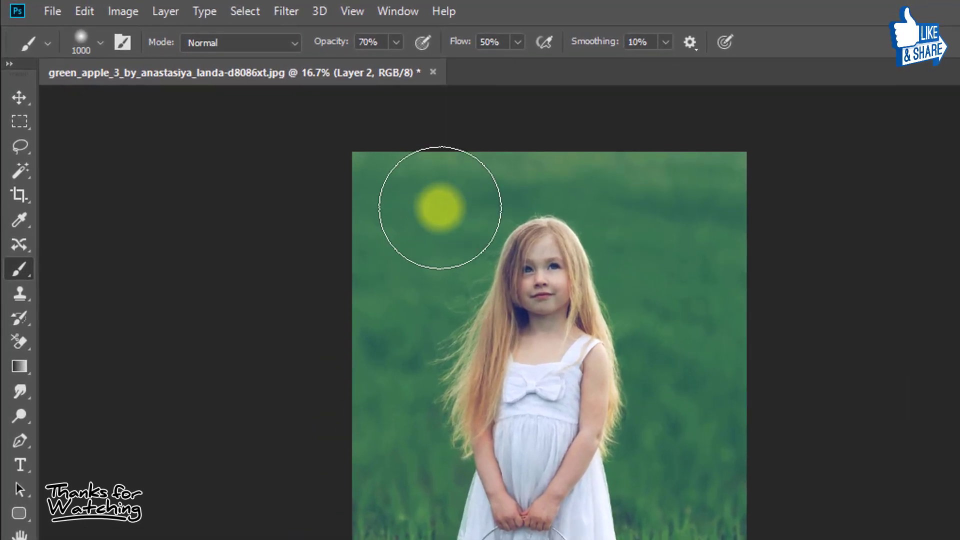
click(426, 210)
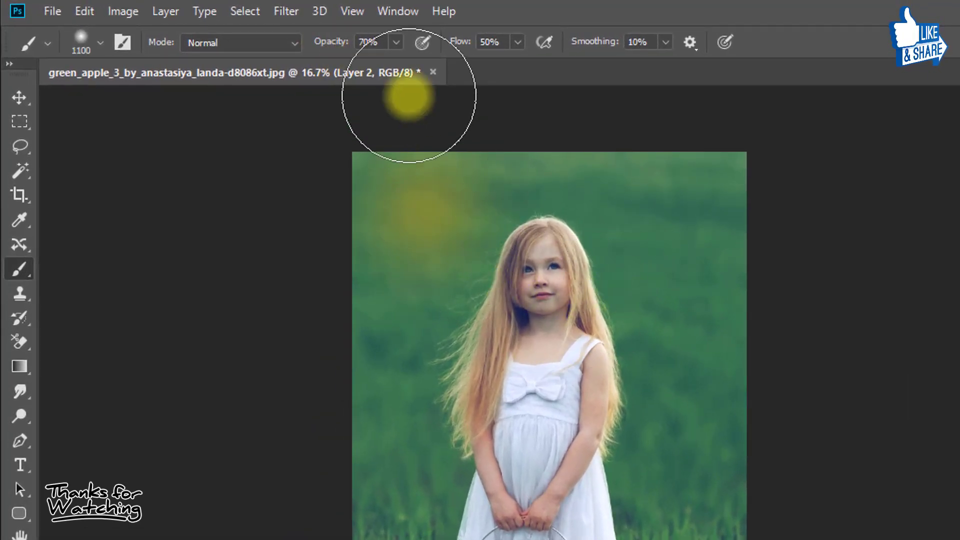
Raise brush flow to 82% and opacity to 100%, then paint the orange dab beside the shoulder
drag(457, 41, 497, 40)
drag(323, 42, 360, 44)
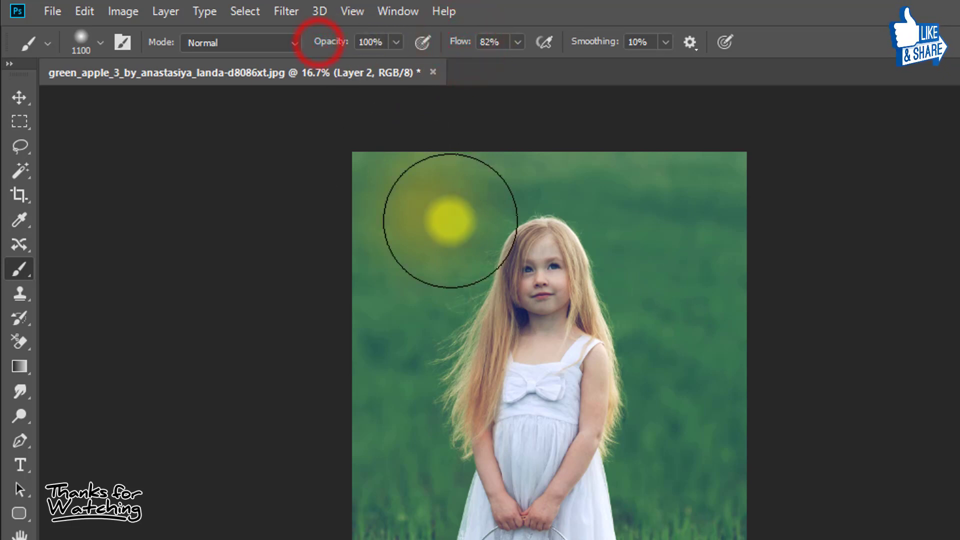
click(442, 212)
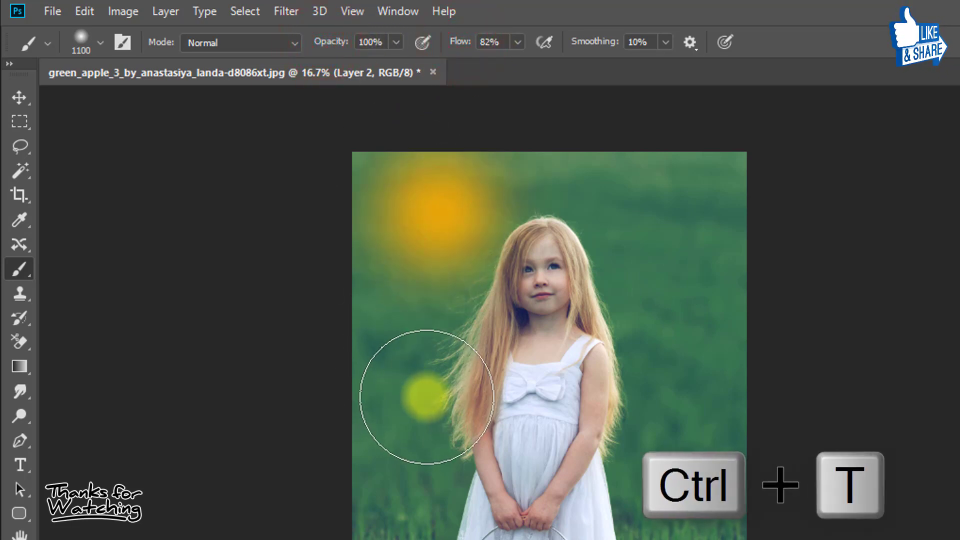
key(ctrl+z)
click(638, 383)
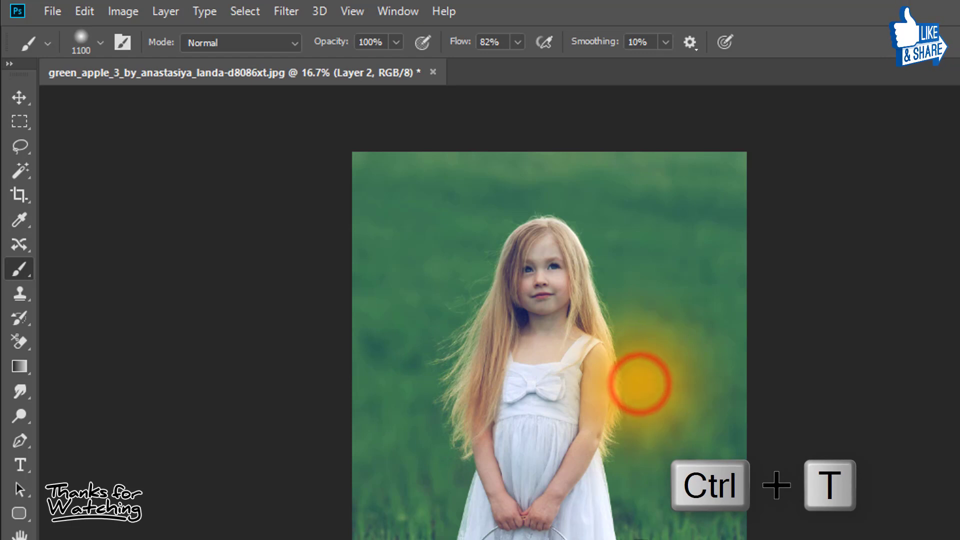
Scale the orange glow up to about 148% and move it to the top
key(ctrl+t)
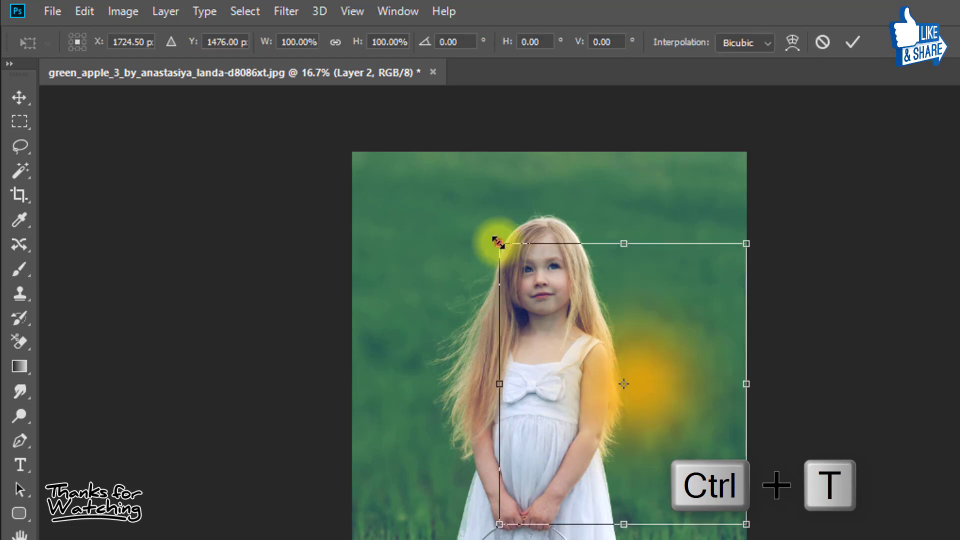
drag(498, 243, 376, 160)
mouse_move(514, 311)
mouse_down()
mouse_move(426, 161)
mouse_move(440, 160)
mouse_up()
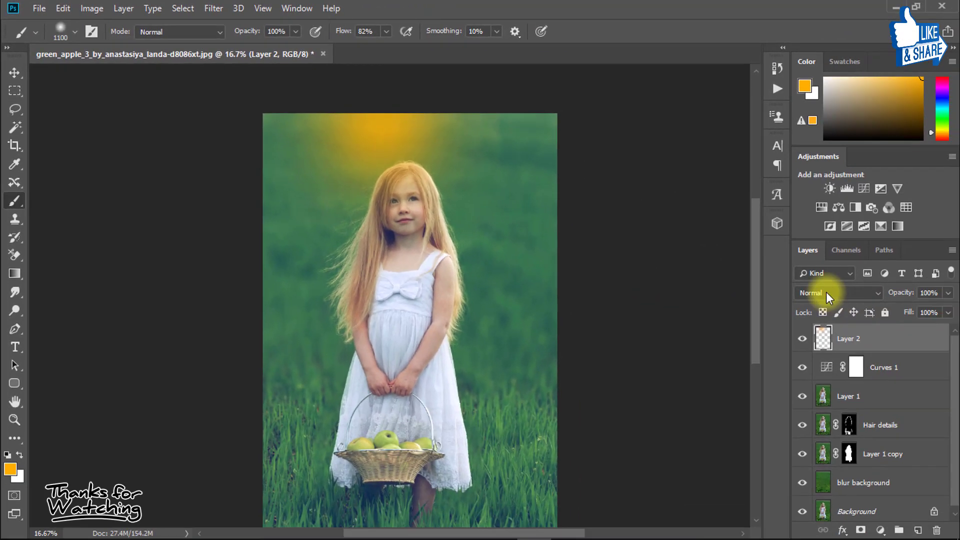
Set Layer 2 to Screen mode and enlarge the glow across the top-left
click(827, 293)
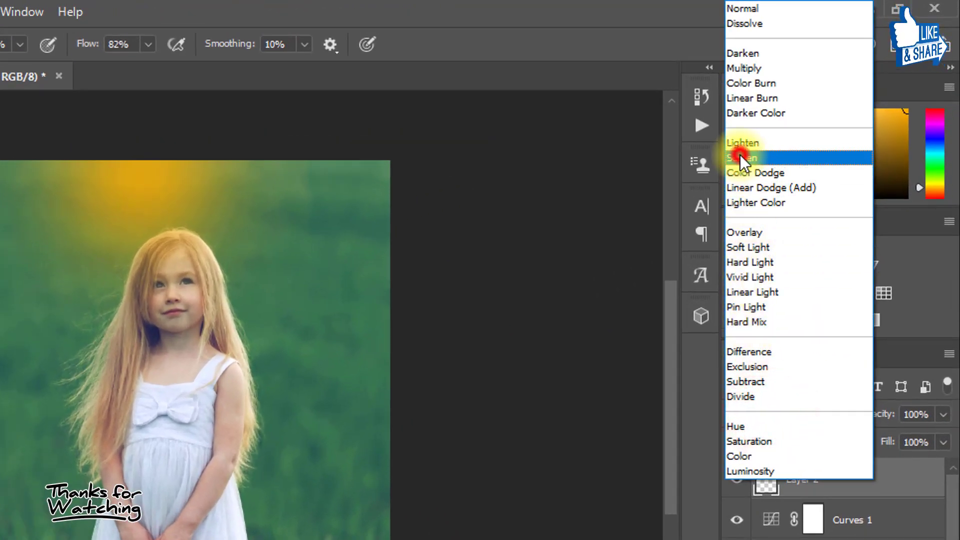
click(740, 156)
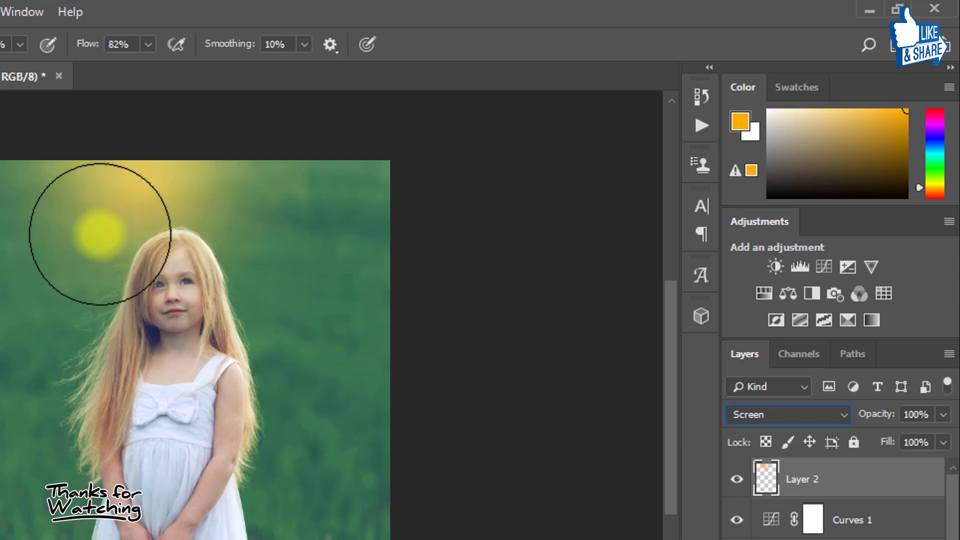
key(ctrl+t)
drag(315, 395, 483, 483)
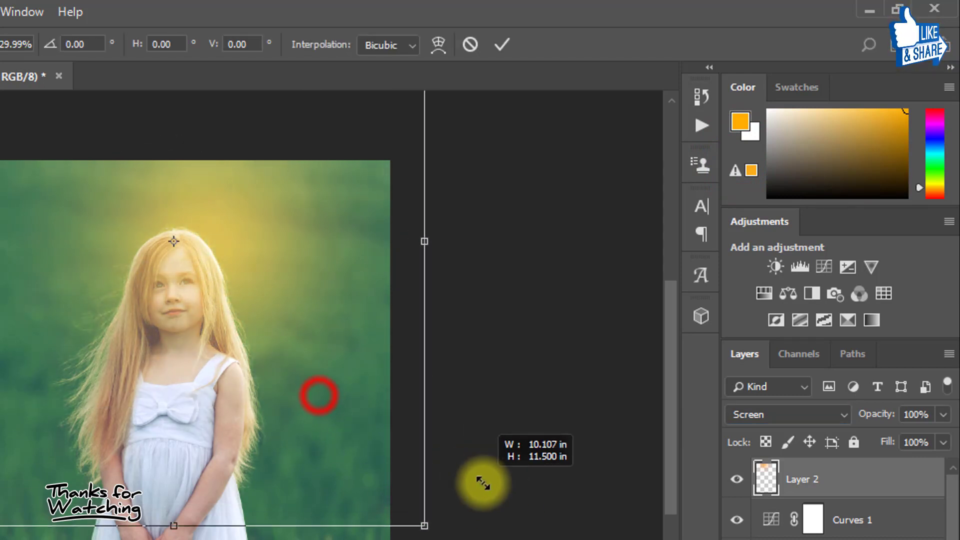
mouse_move(381, 364)
mouse_down()
mouse_move(408, 352)
mouse_move(220, 325)
mouse_up()
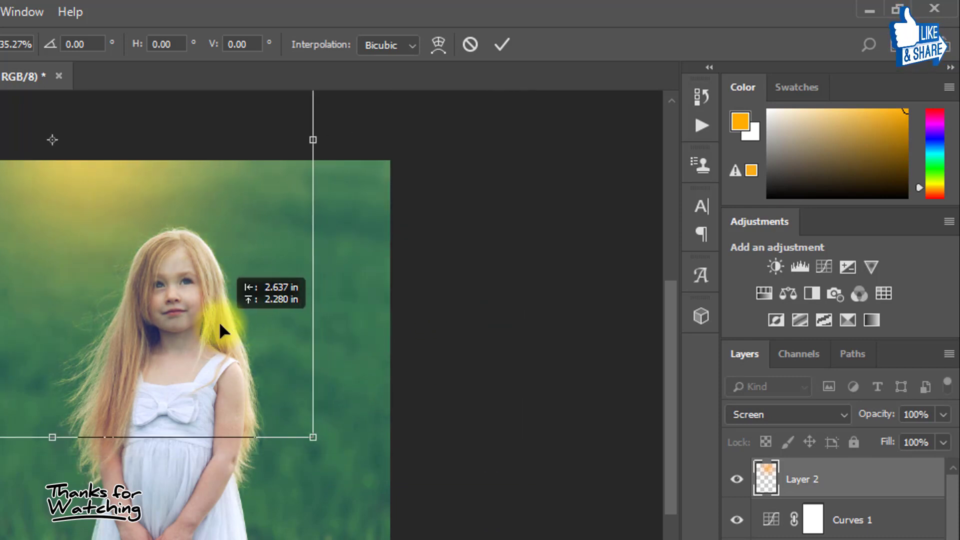
drag(220, 325, 217, 320)
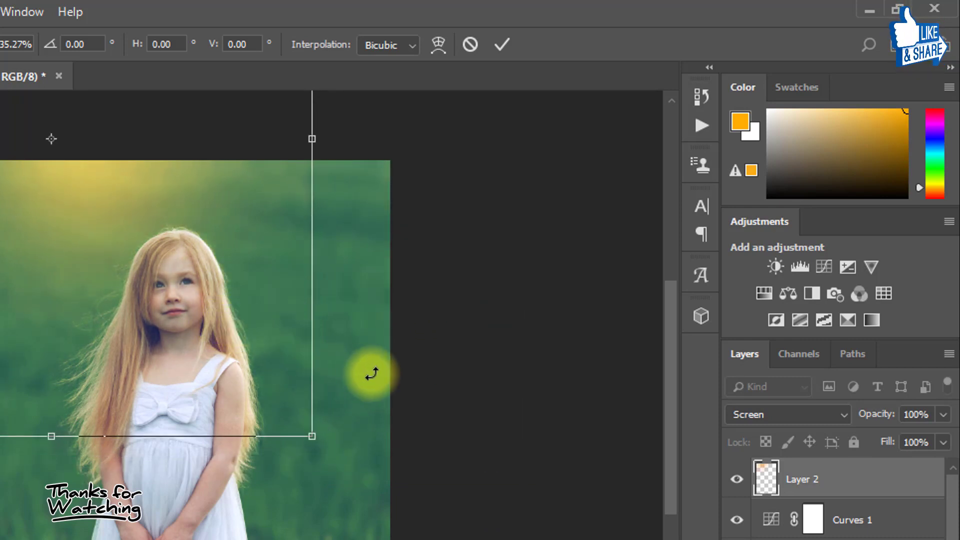
Commit the transform, lower Layer 2 opacity to 79%, and add an empty Layer 3
key(Return)
drag(882, 416, 866, 413)
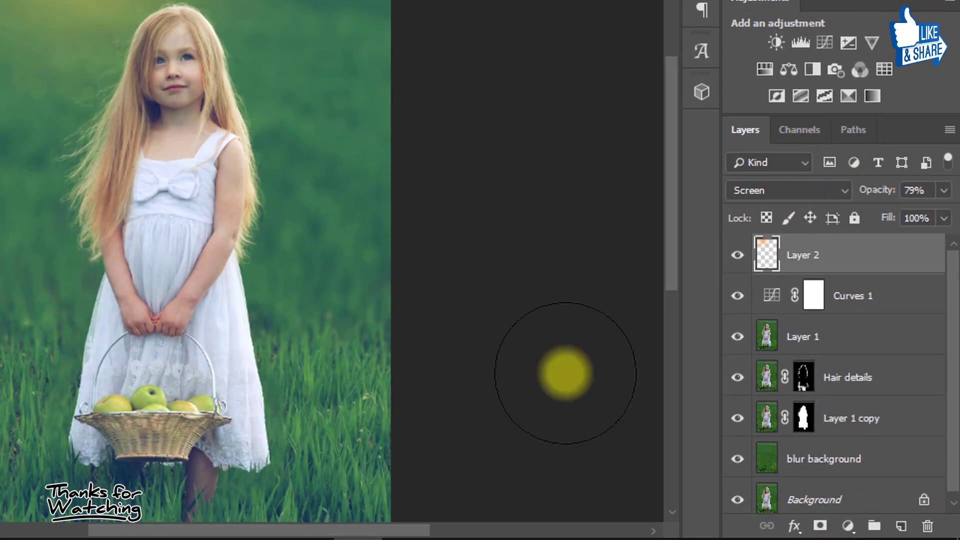
click(901, 526)
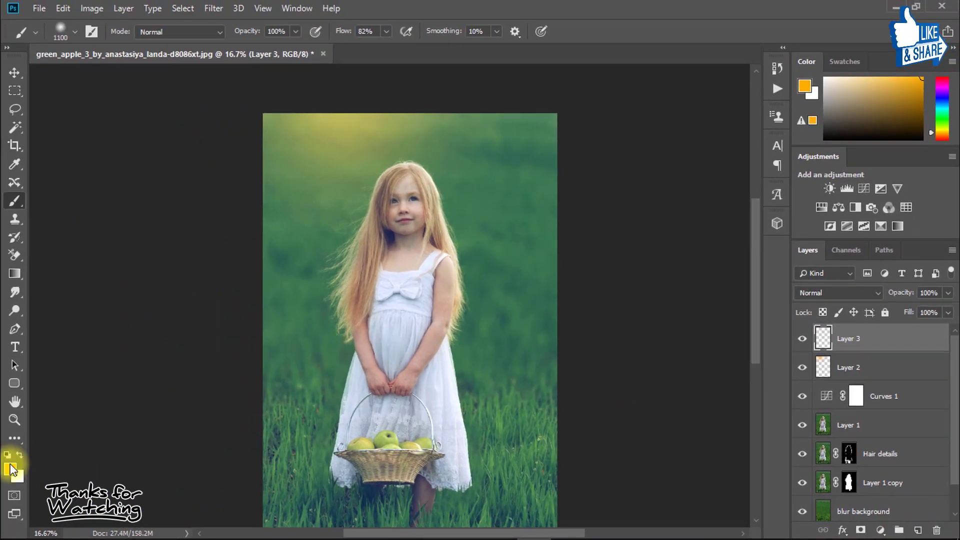
Set the foreground to white and paint a soft Brush spot near the girl's head on Layer 3
click(10, 468)
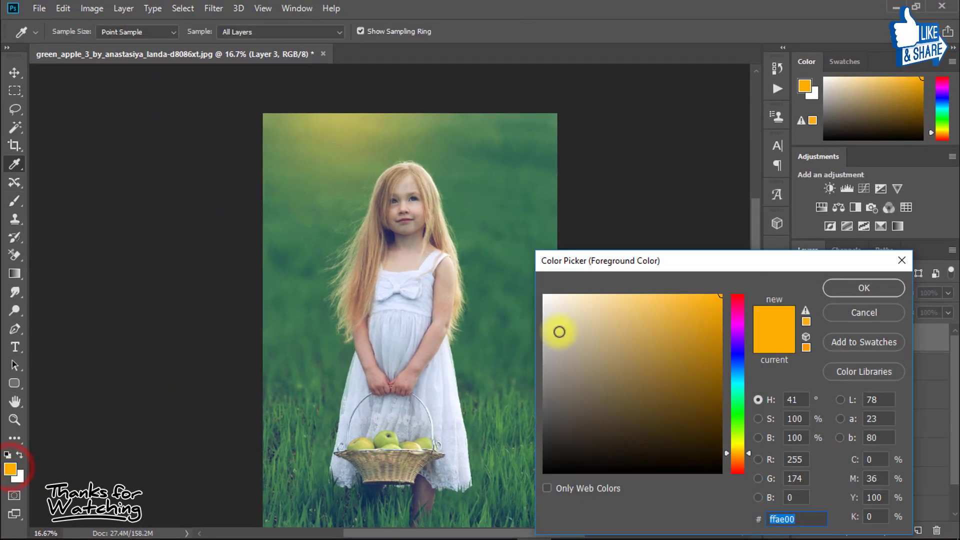
click(560, 321)
click(851, 284)
key(b)
click(446, 210)
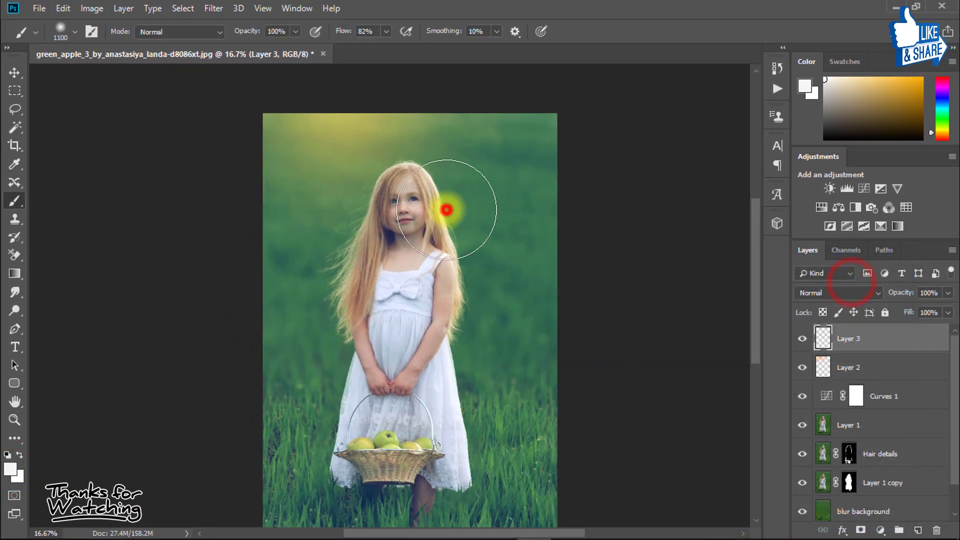
Scale the white glow to about 185% and move it up across the top of the image
key(ctrl+t)
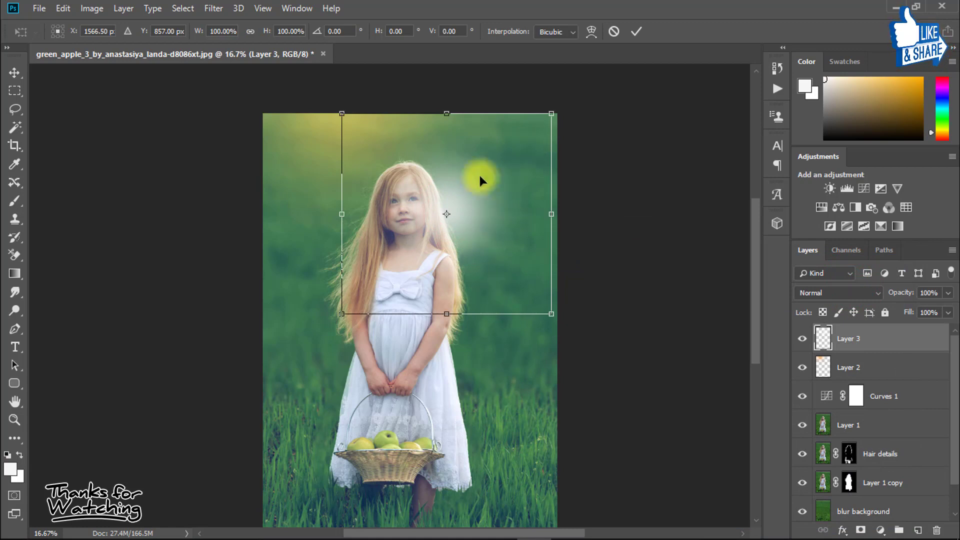
drag(332, 115, 180, 60)
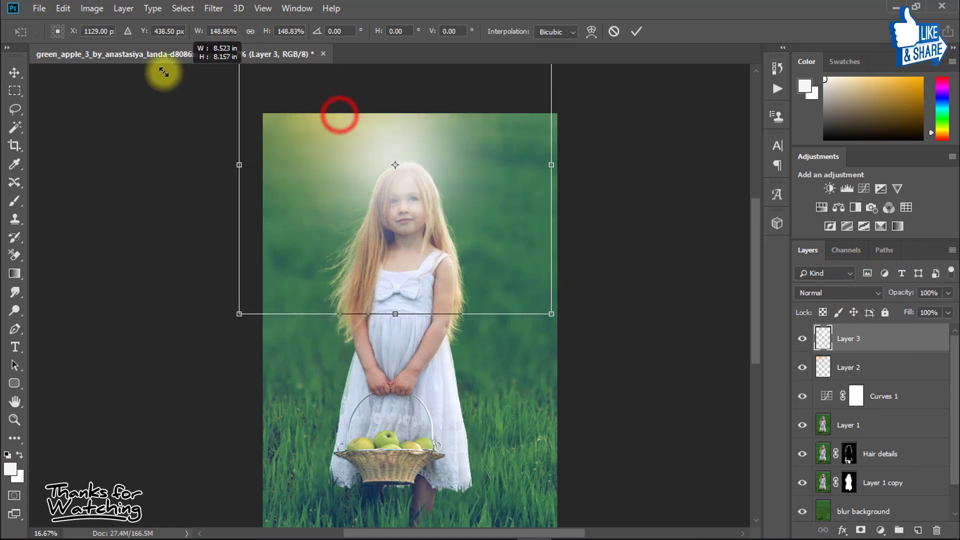
mouse_move(496, 181)
mouse_down()
mouse_move(506, 124)
mouse_move(485, 107)
mouse_up()
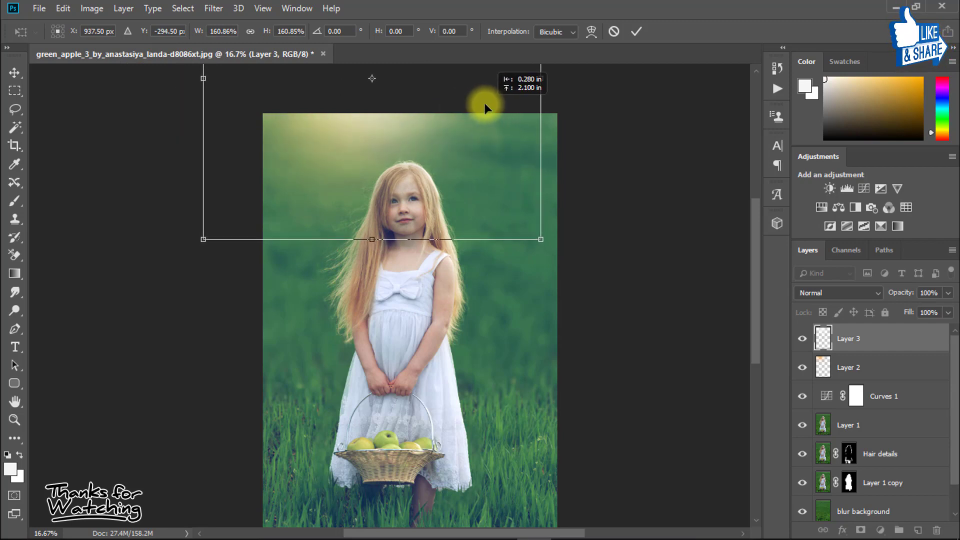
drag(485, 106, 489, 111)
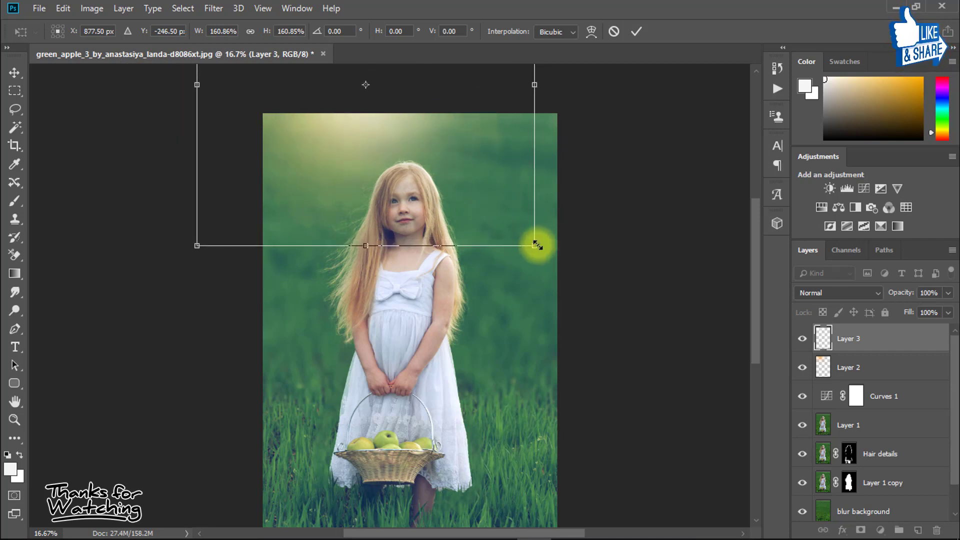
mouse_move(535, 246)
mouse_down()
mouse_move(552, 250)
mouse_move(483, 235)
mouse_up()
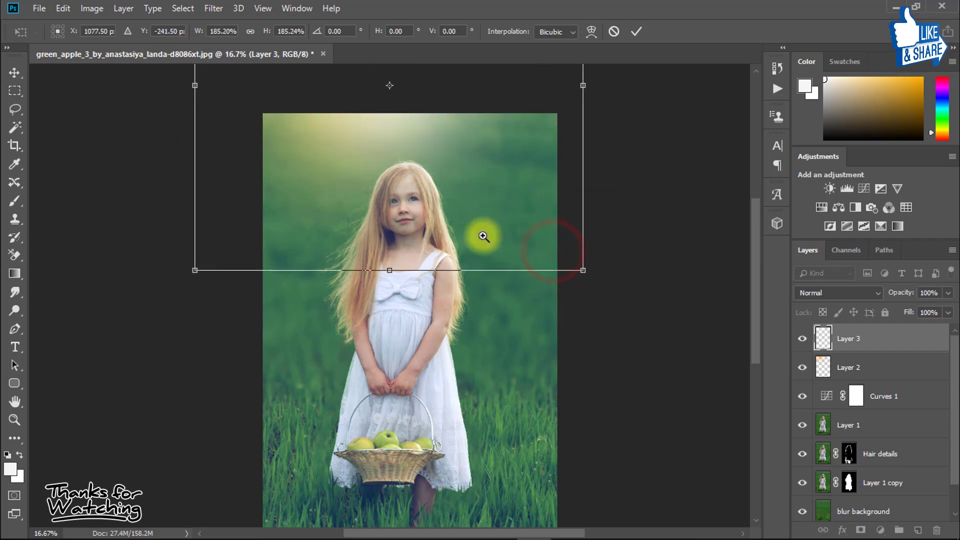
ctrl+click(418, 220)
alt+click(452, 203)
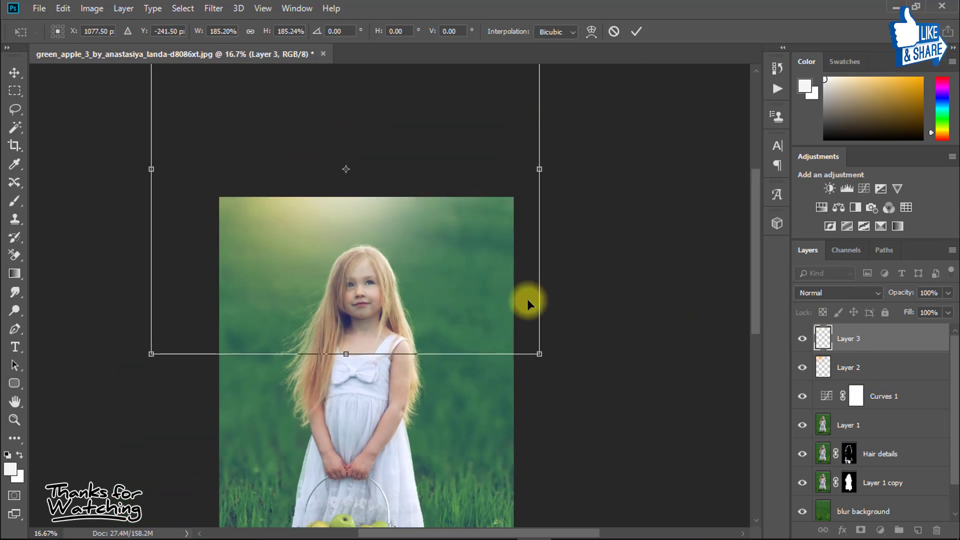
key(Return)
key(b)
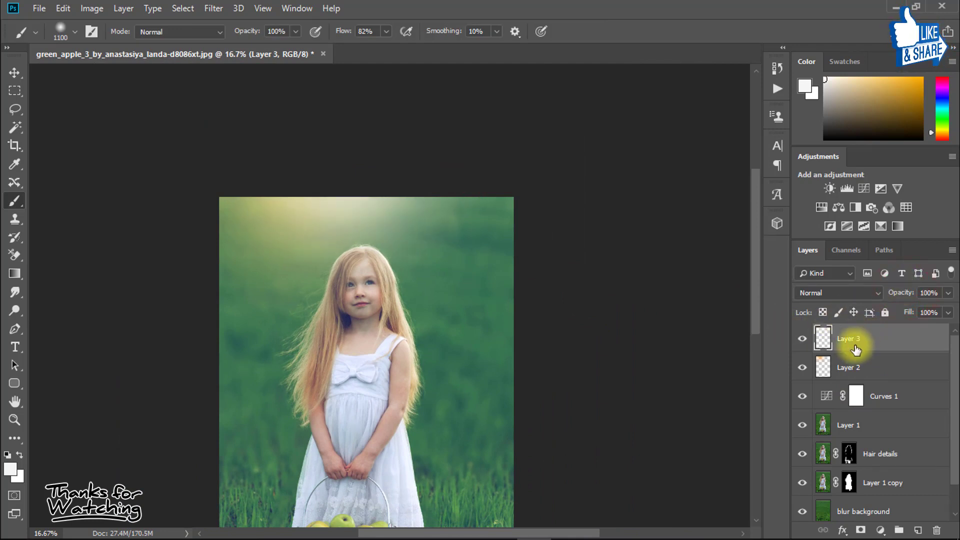
Lower Layer 2's orange glow opacity, then hide and reshow both glow layers to compare
click(856, 365)
drag(897, 295, 878, 294)
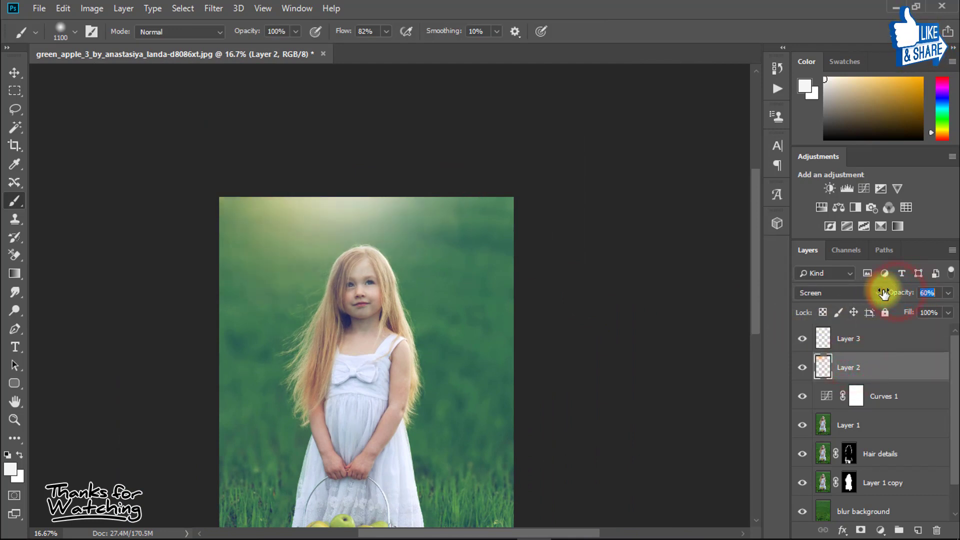
click(851, 339)
click(893, 292)
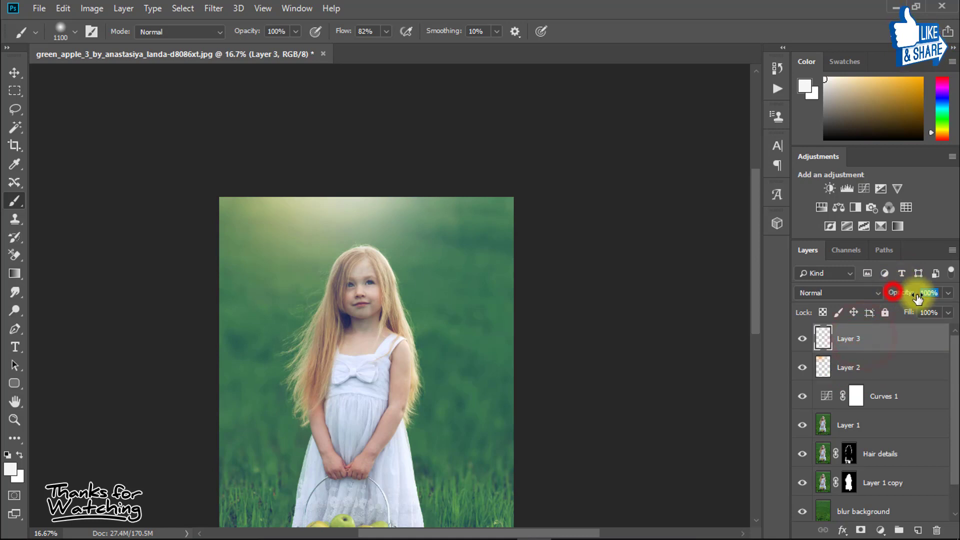
click(804, 340)
click(802, 368)
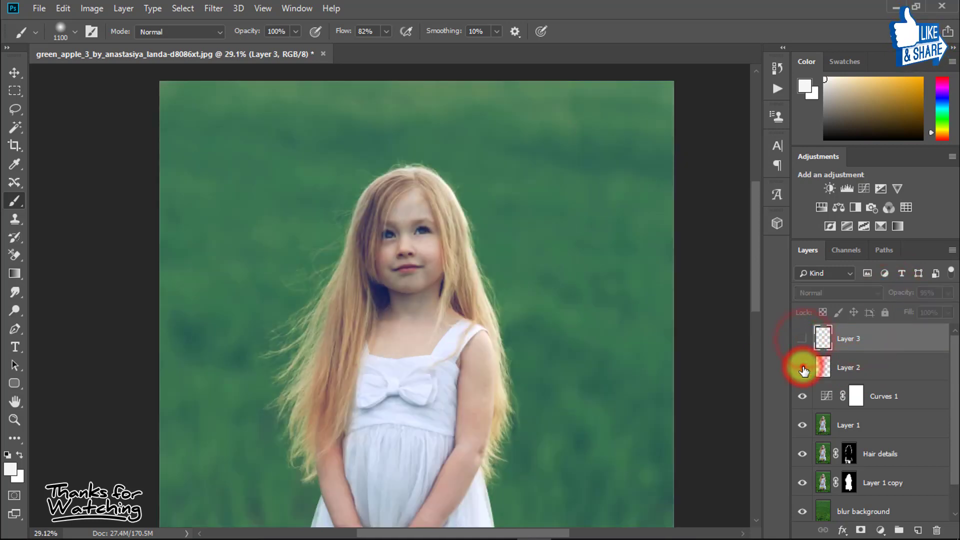
click(804, 338)
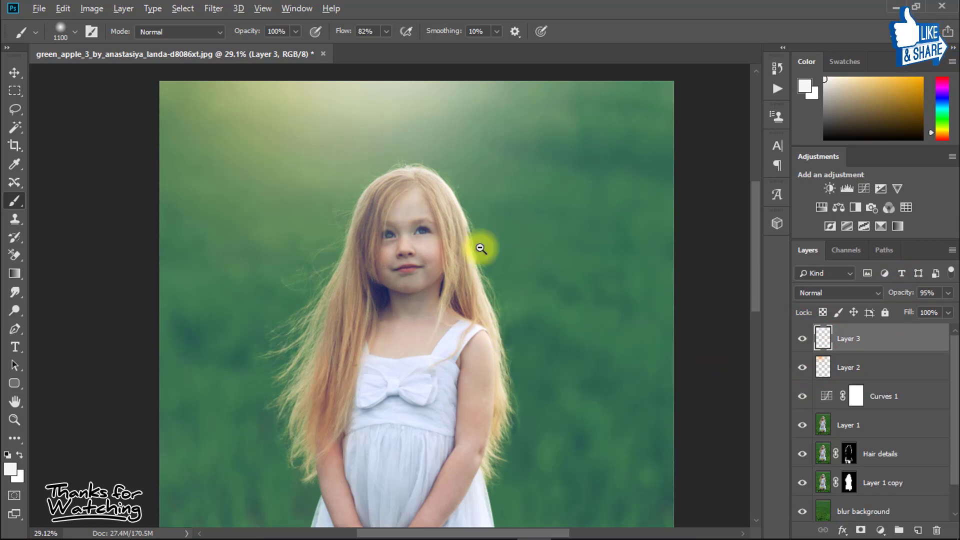
Set Layer 2's orange glow to 79% opacity, zoom out, and make Layer 3 active
click(849, 368)
mouse_move(900, 295)
mouse_down()
mouse_move(956, 299)
mouse_move(935, 300)
mouse_up()
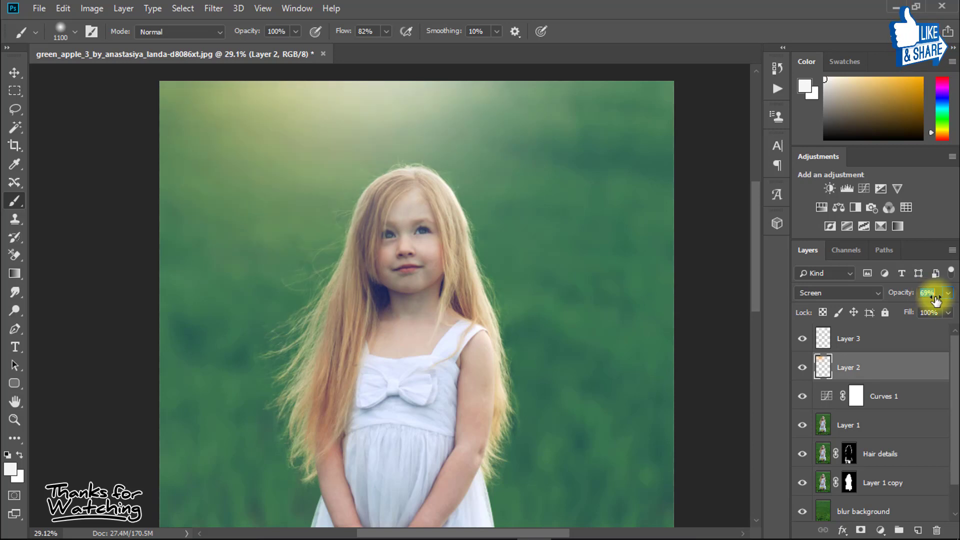
alt+click(486, 188)
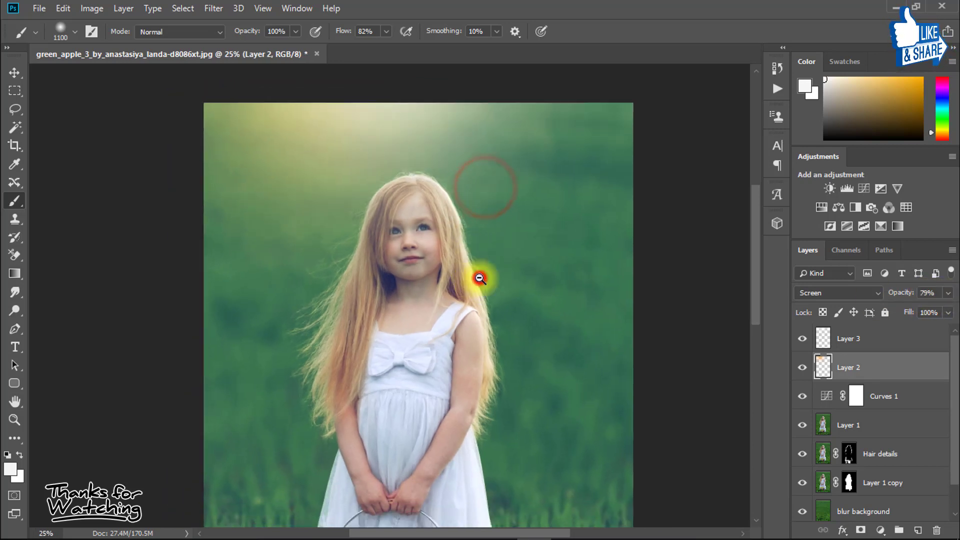
alt+click(481, 276)
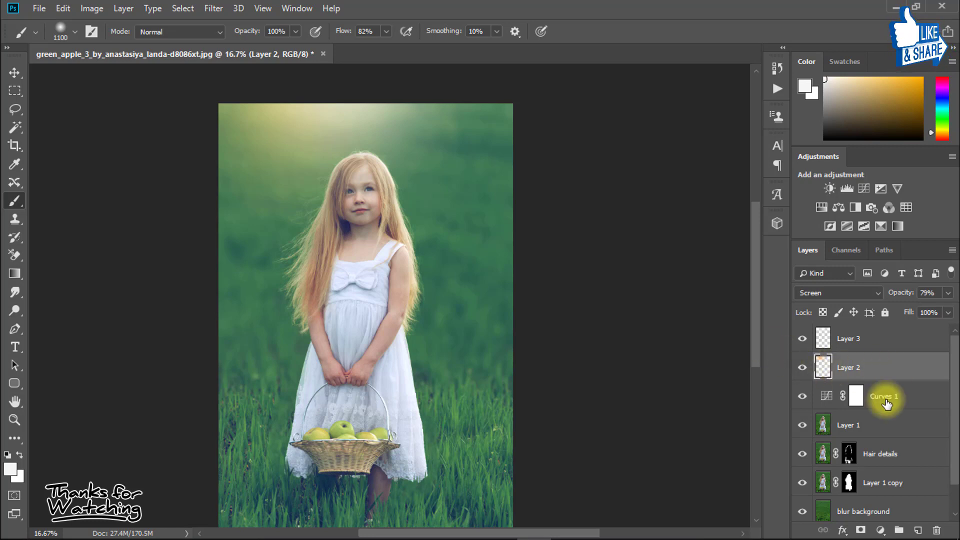
click(873, 345)
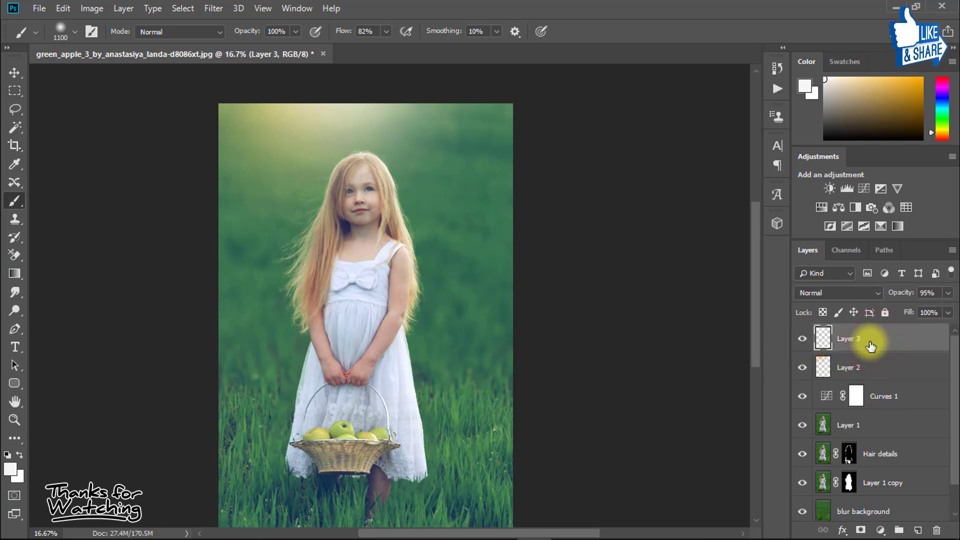
Stamp all visible layers into a new Layer 4 with Alt+Ctrl+Shift+E and zoom to inspect
key(ctrl+alt+shift+e)
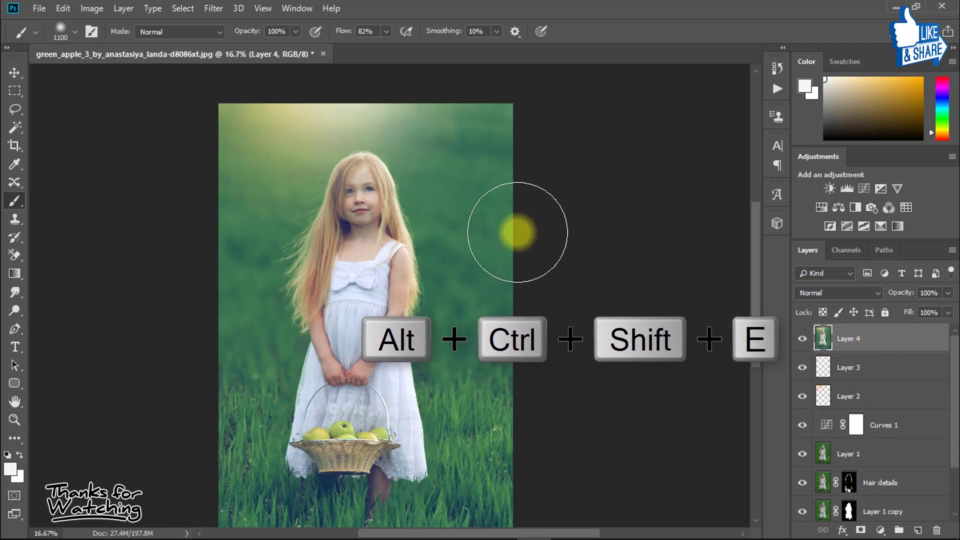
ctrl+click(380, 192)
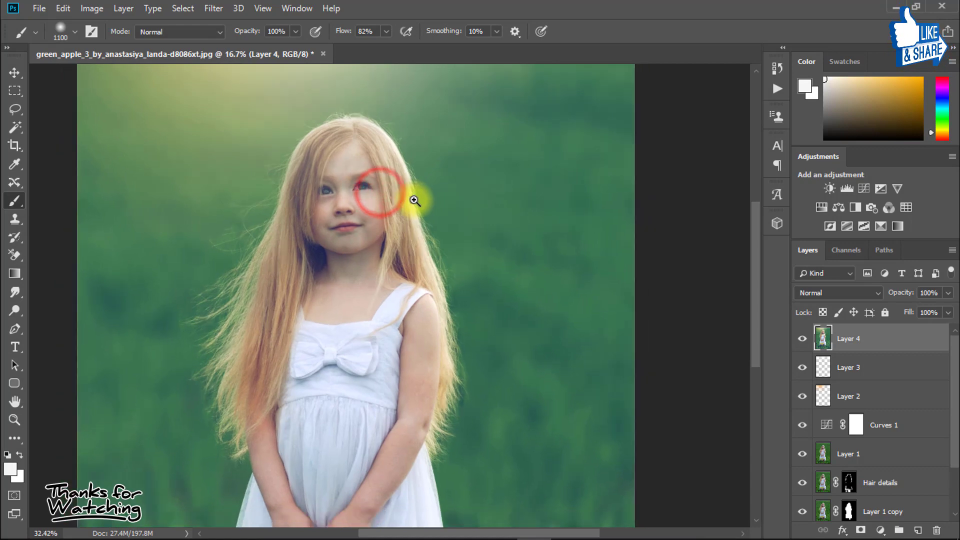
alt+click(396, 200)
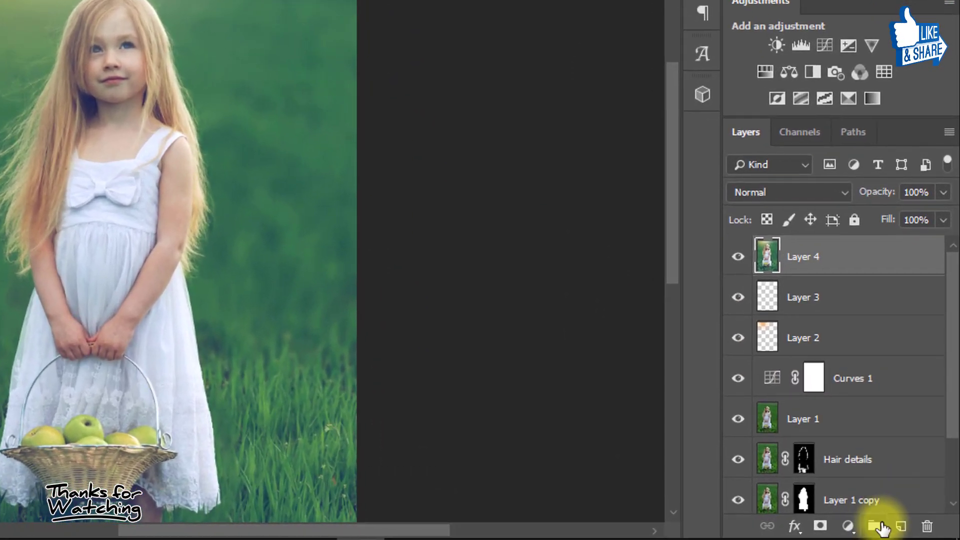
Add a Color Lookup adjustment layer and browse the 3DLUT files, previewing ps-01
click(848, 526)
click(879, 413)
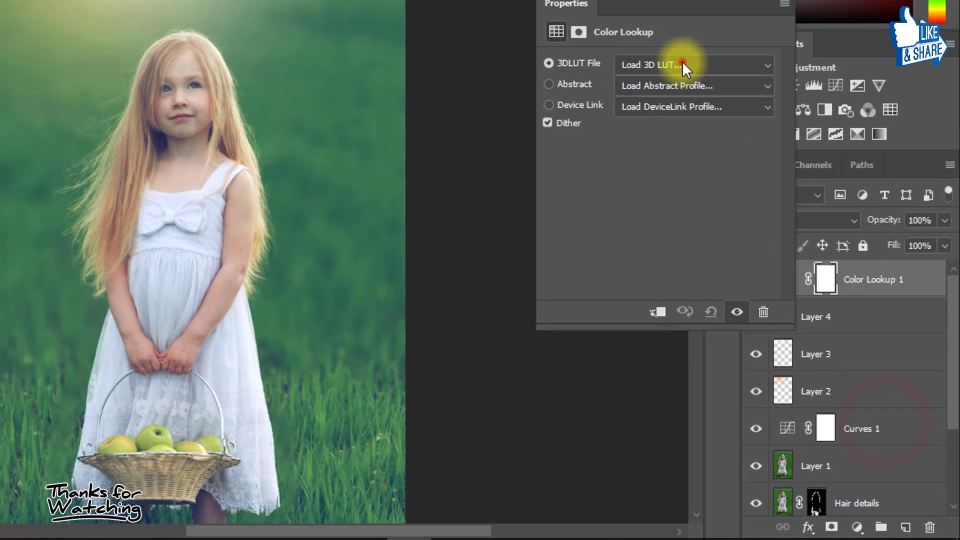
click(670, 23)
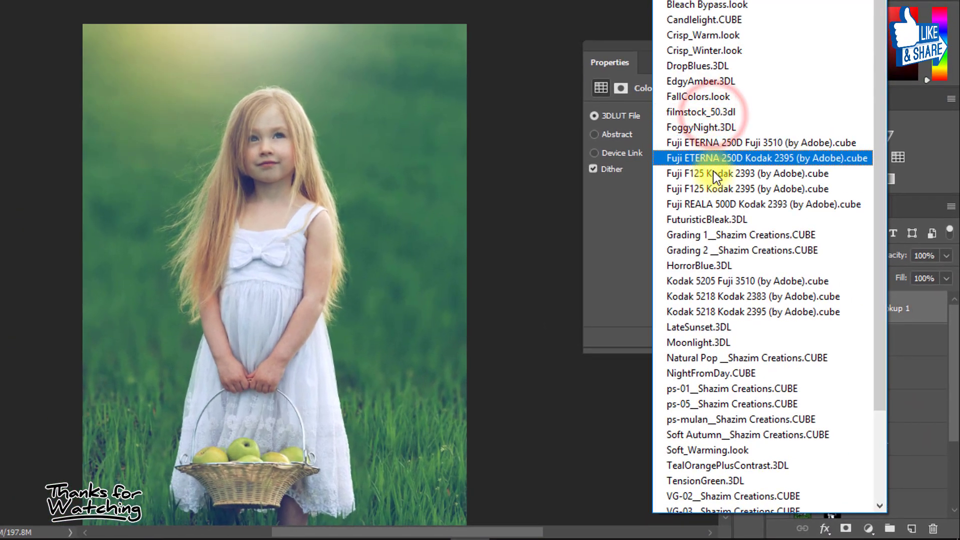
click(746, 388)
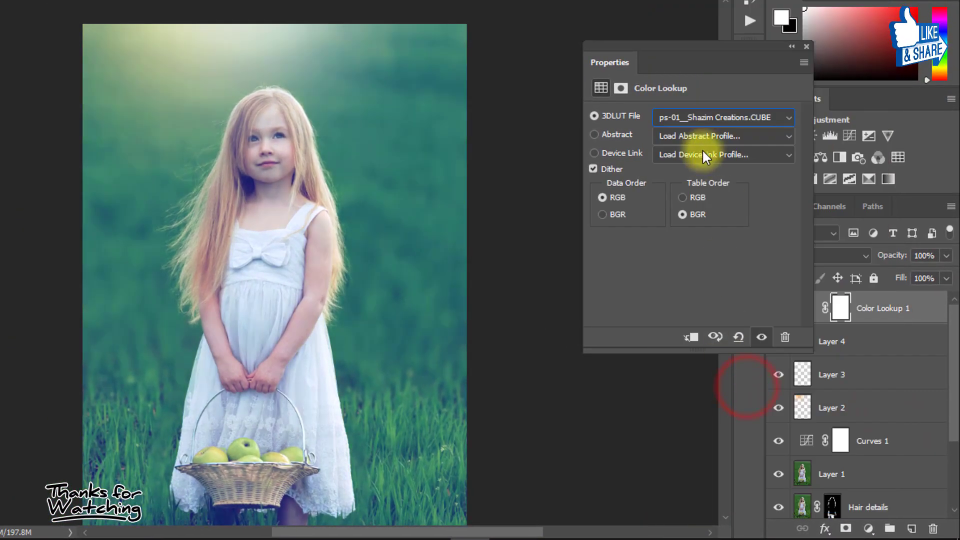
scroll(694, 113, down, 1)
scroll(695, 113, down, 1)
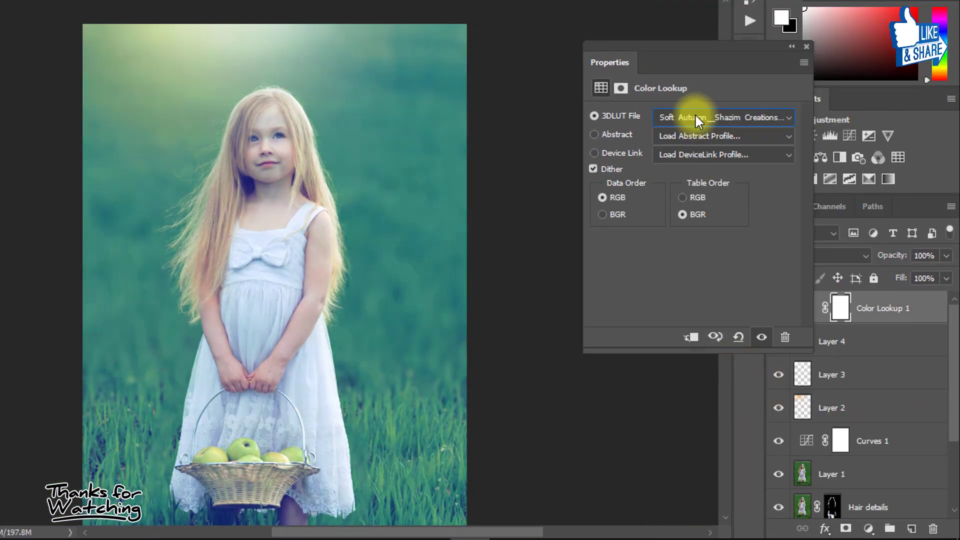
scroll(694, 113, down, 1)
scroll(695, 113, down, 1)
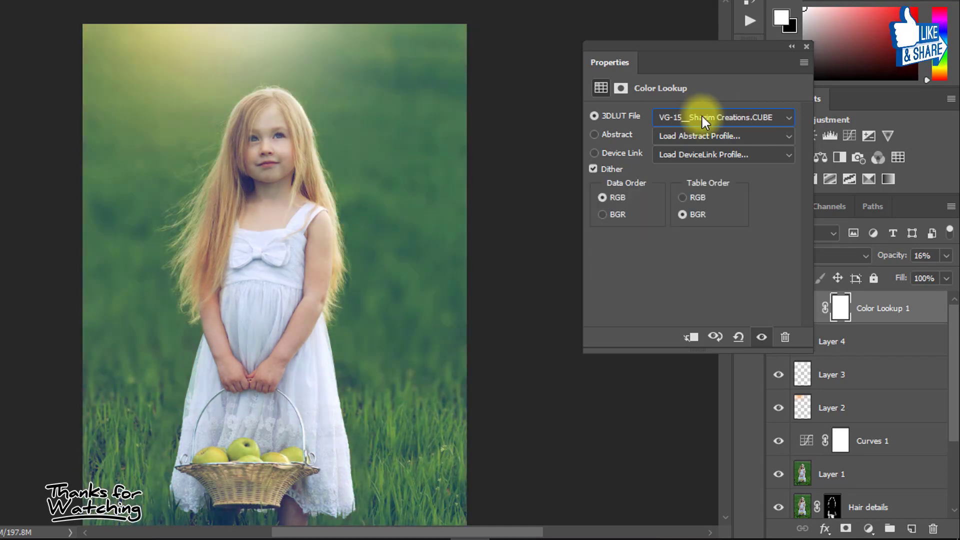
Apply the VG-15__Shazim Creations.CUBE LUT at 29% opacity and close Properties
click(701, 115)
click(739, 445)
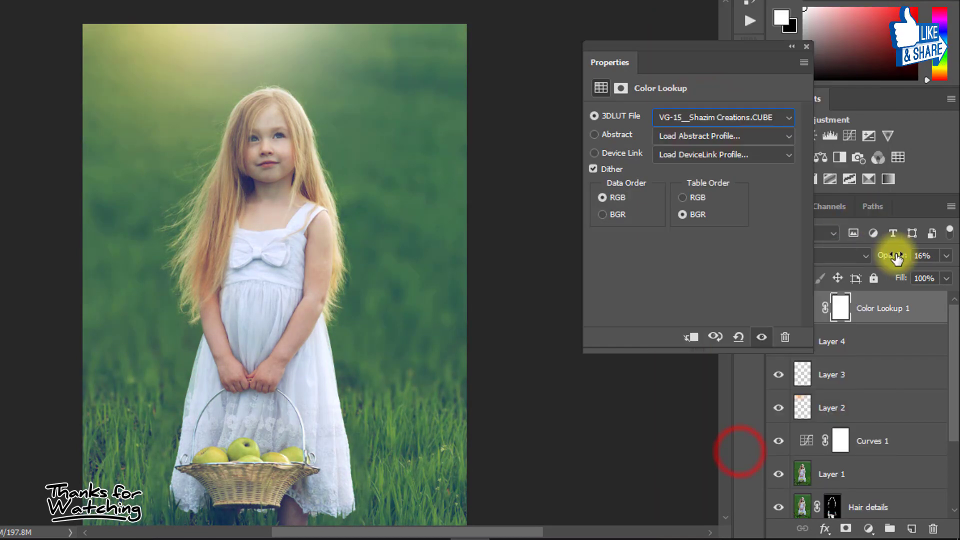
mouse_move(895, 258)
mouse_down()
mouse_move(955, 256)
mouse_move(871, 272)
mouse_up()
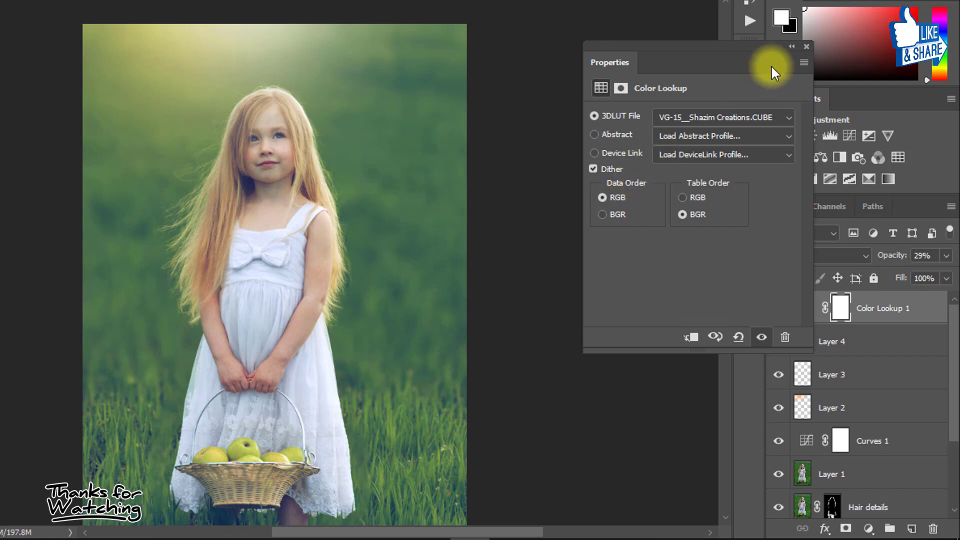
click(806, 46)
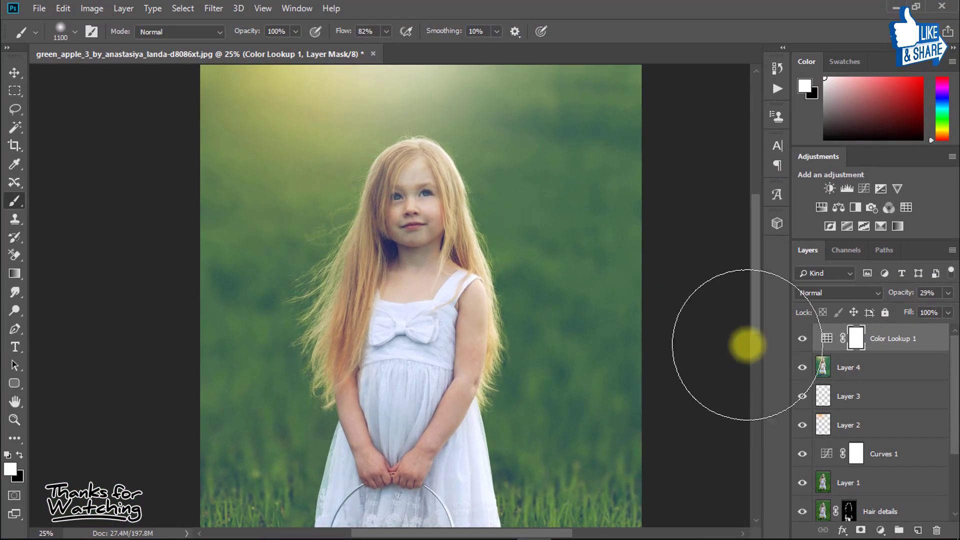
drag(456, 283, 423, 279)
drag(465, 351, 655, 332)
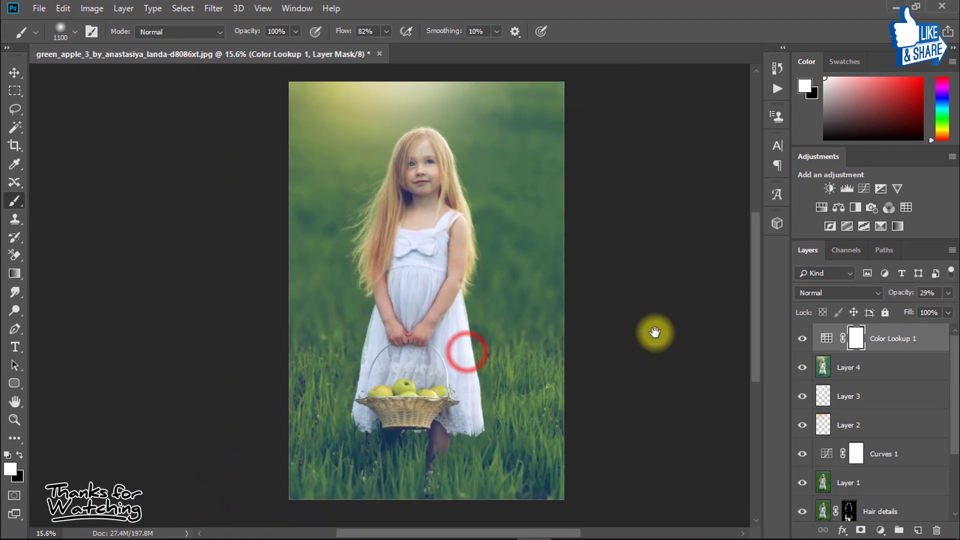
scroll(825, 510, down, 3)
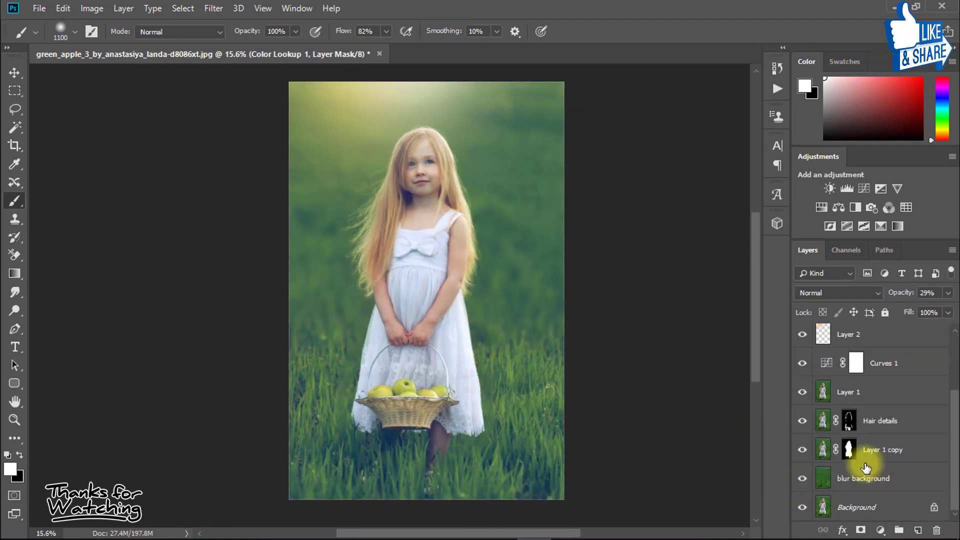
alt+click(803, 508)
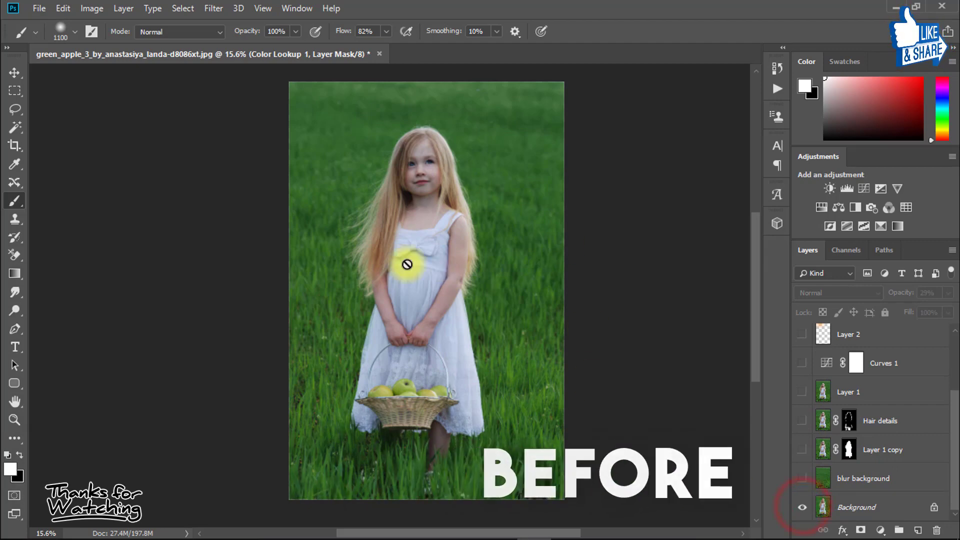
drag(425, 190, 401, 192)
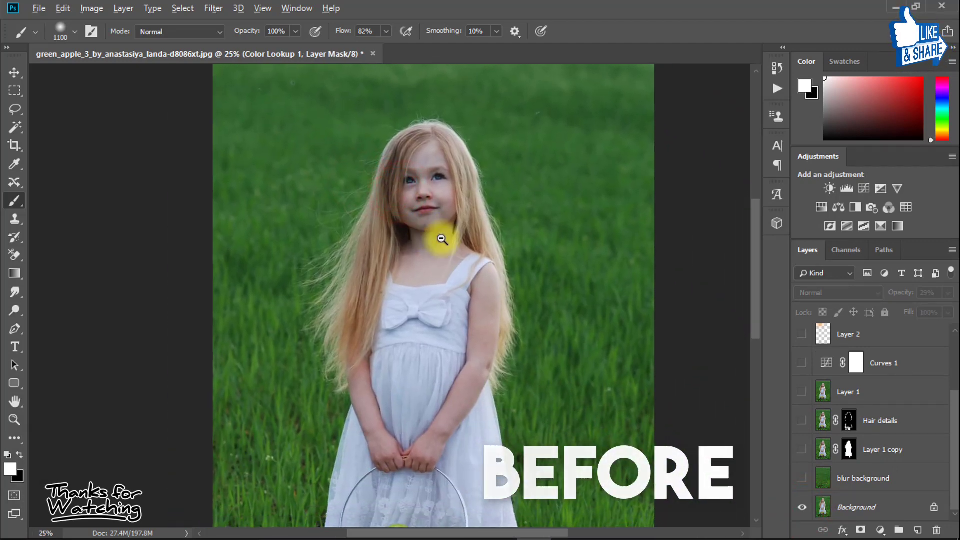
mouse_move(485, 245)
mouse_down()
mouse_move(516, 246)
mouse_move(468, 246)
mouse_move(443, 259)
mouse_up()
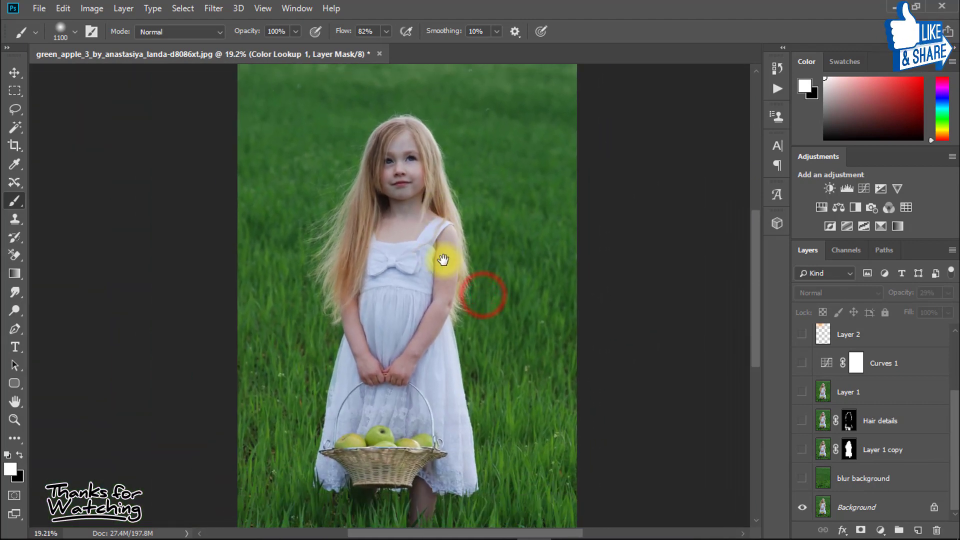
alt+click(802, 508)
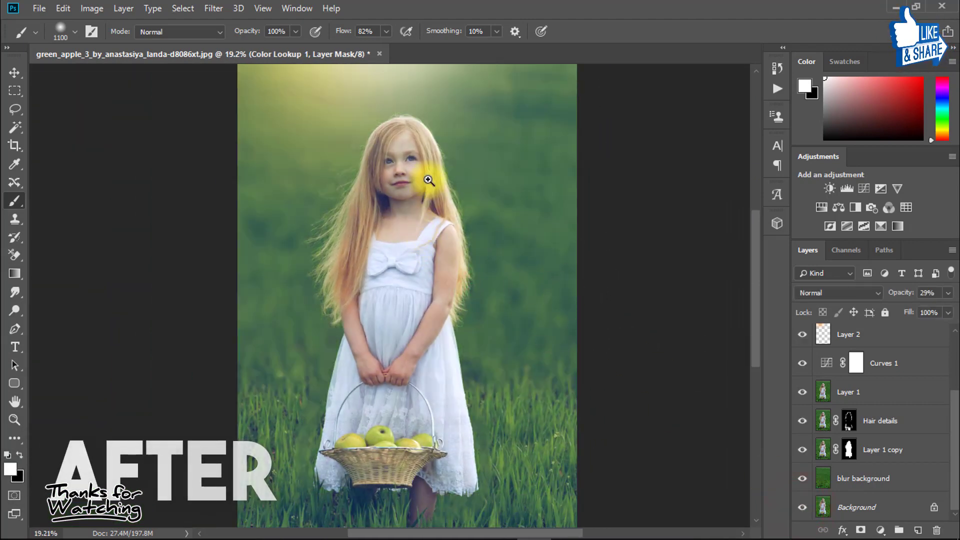
mouse_move(429, 179)
mouse_down()
mouse_move(508, 172)
mouse_move(468, 215)
mouse_up()
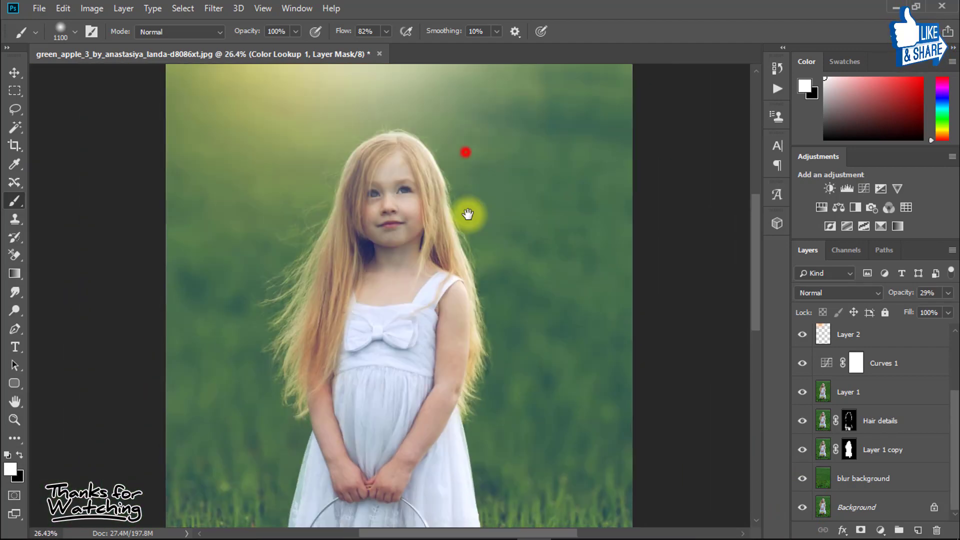
drag(514, 246, 476, 247)
drag(494, 318, 442, 281)
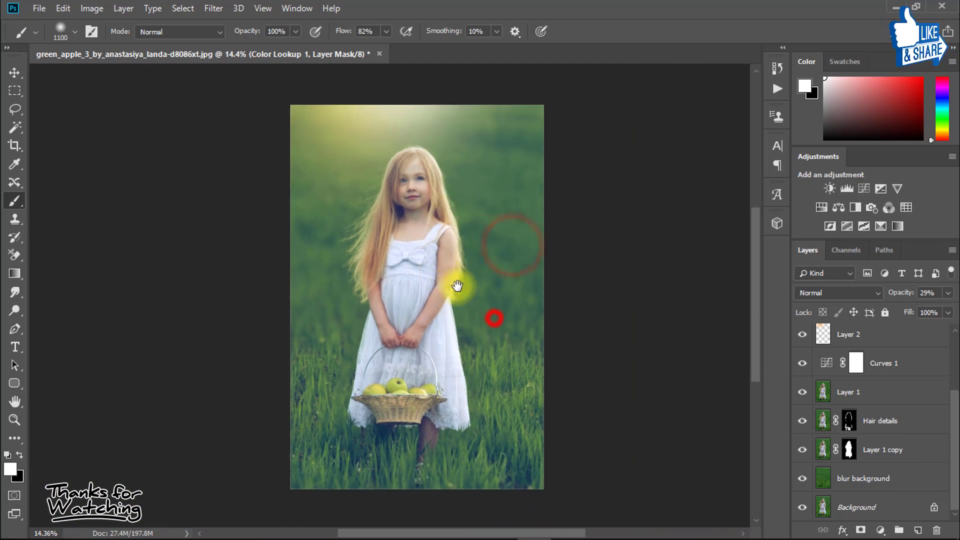
drag(507, 285, 669, 348)
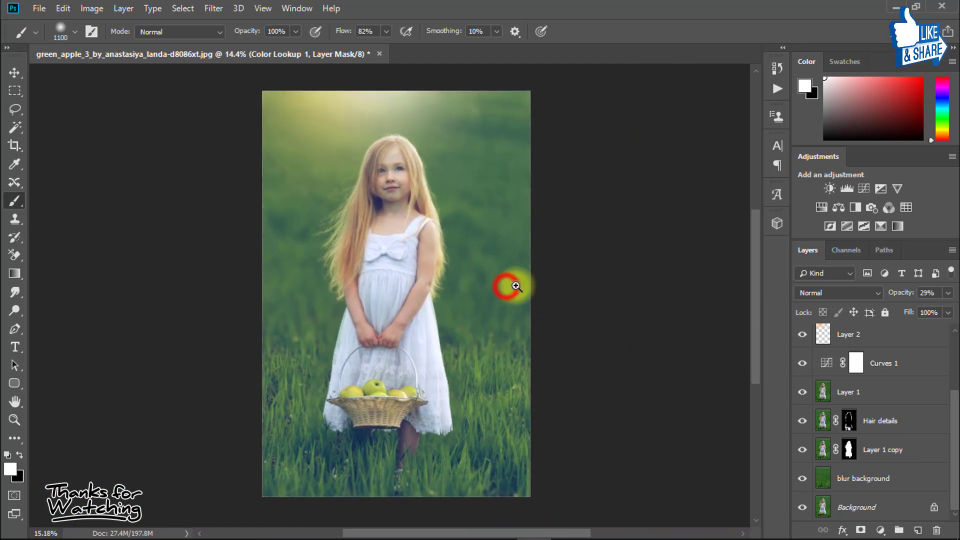
alt+click(804, 508)
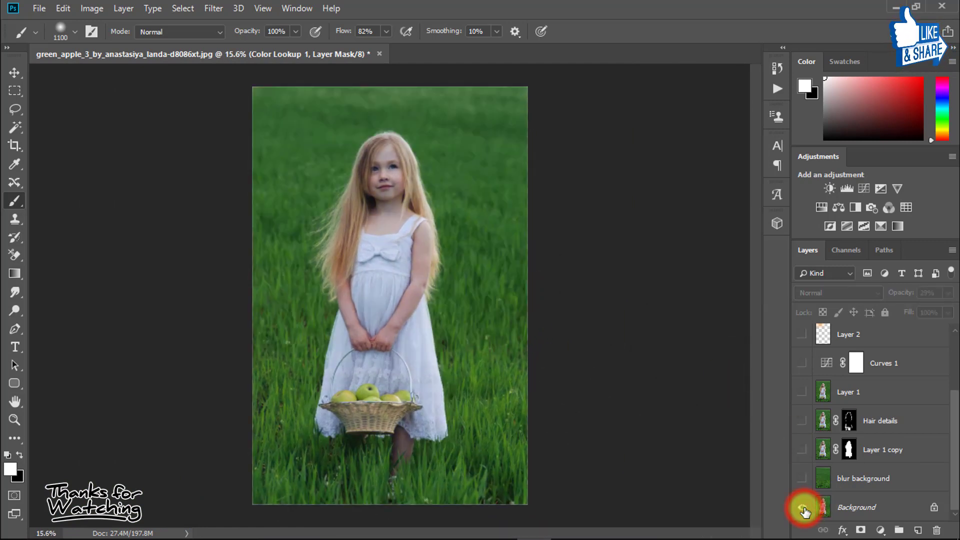
alt+click(804, 508)
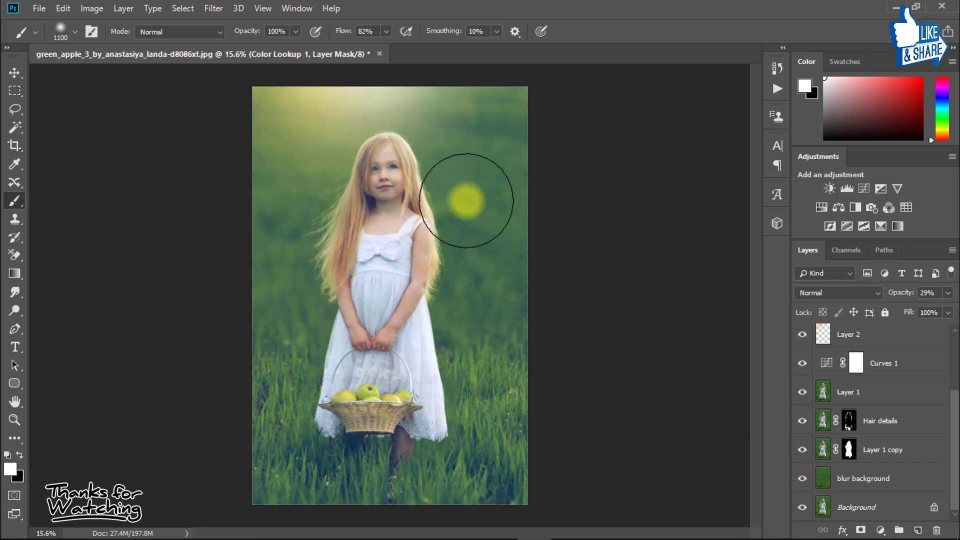
drag(427, 173, 445, 172)
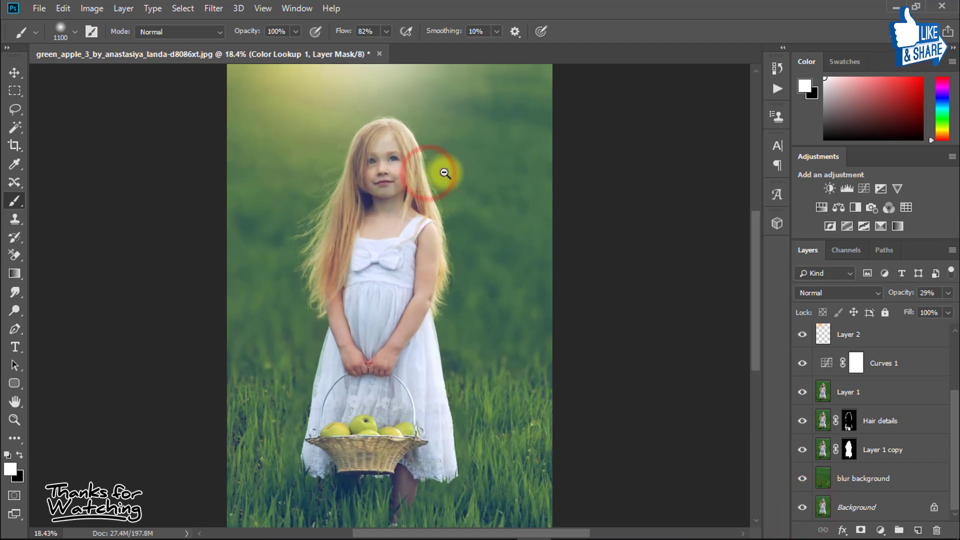